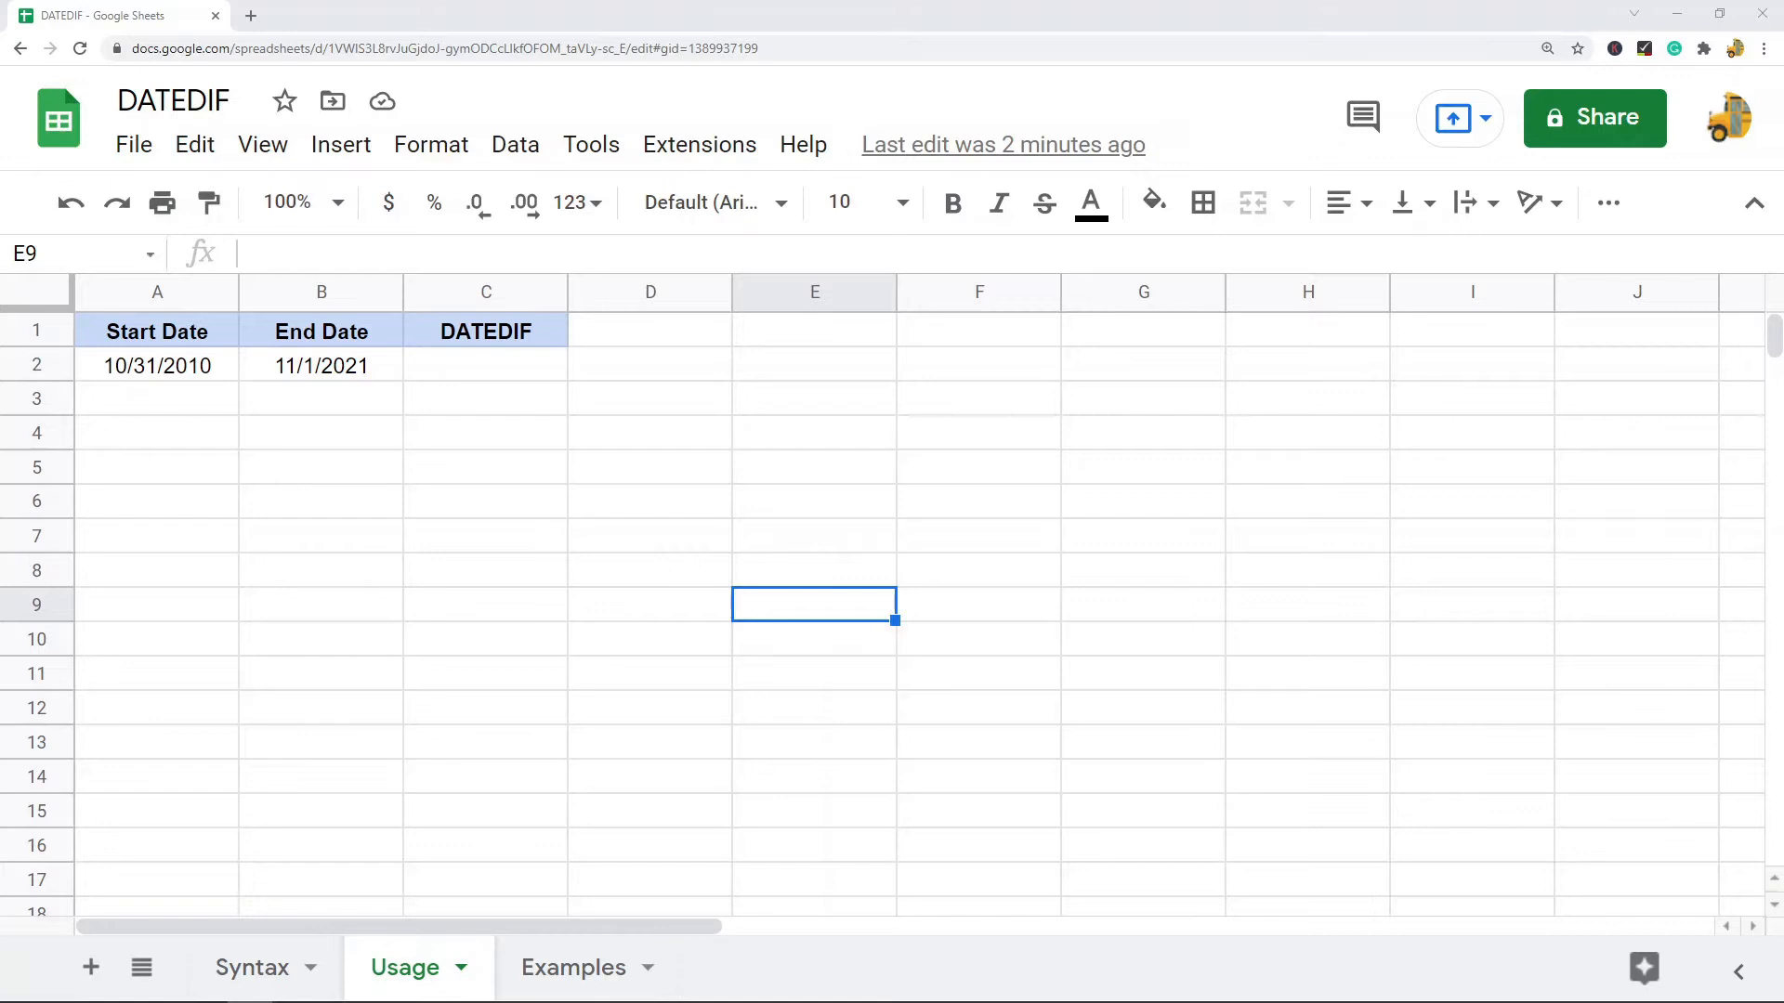
Review the DATEDIF argument and unit descriptions on the Syntax sheet, from start_date through the "YM" option.
{"action": "left_click", "coordinate": [269, 963]}
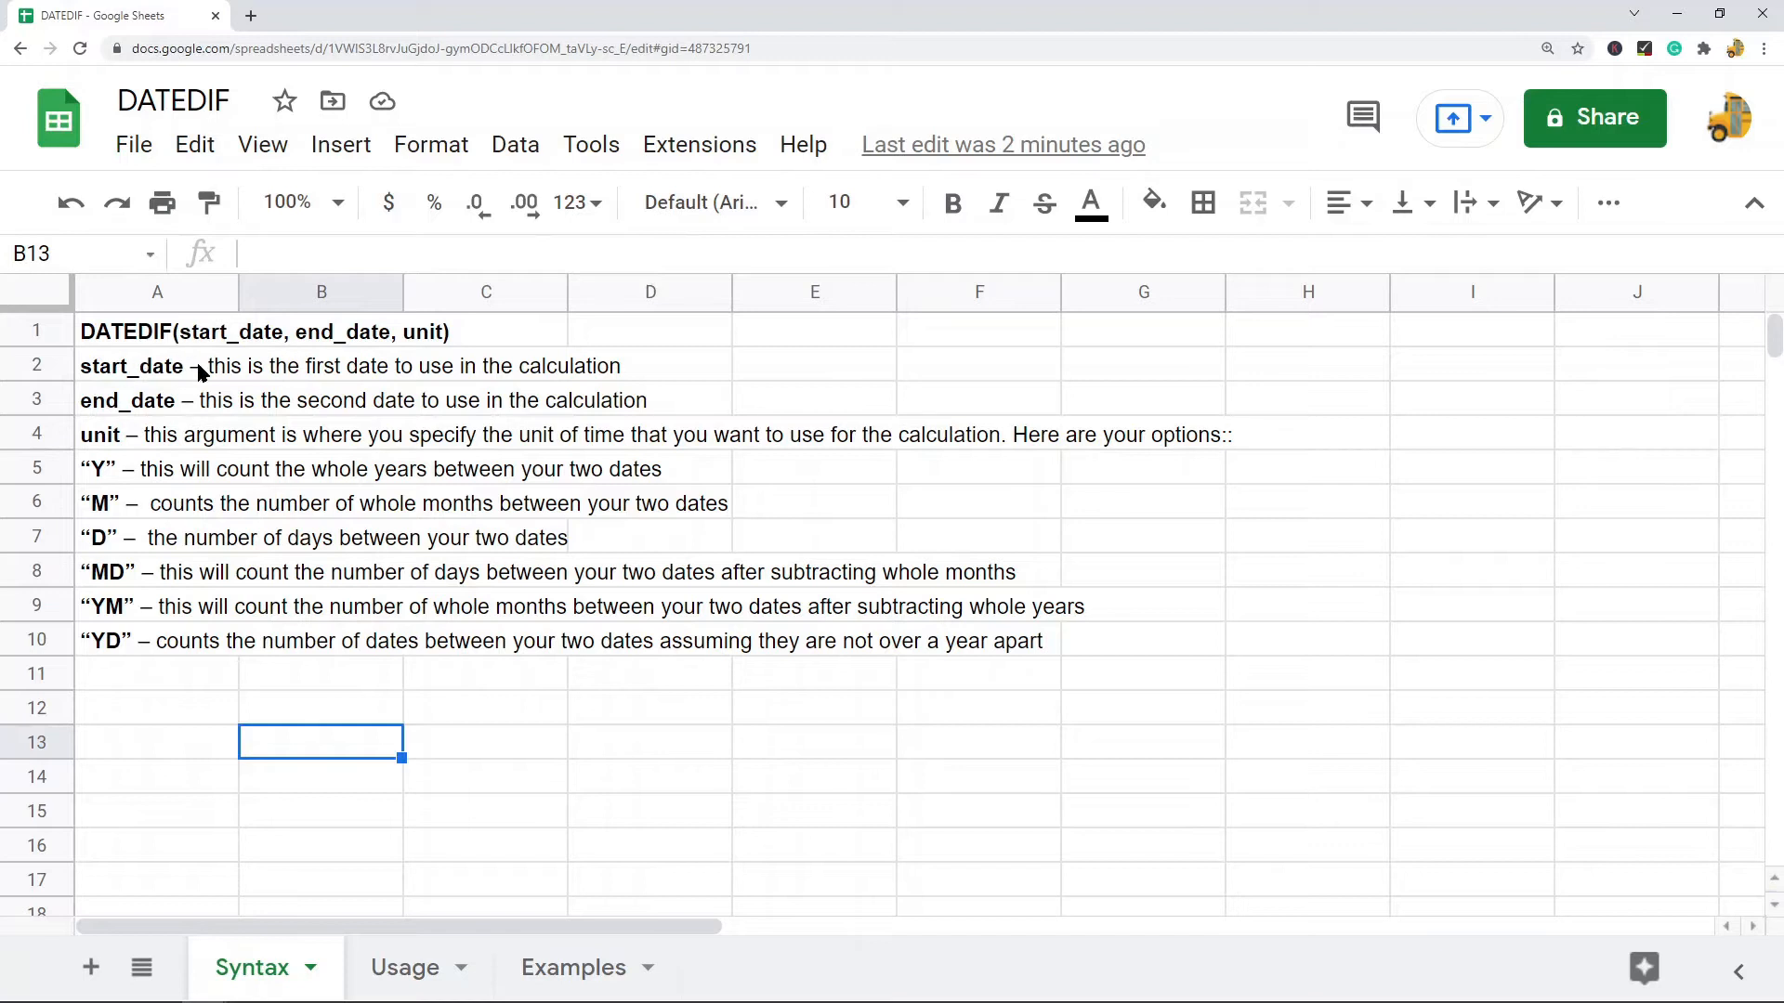
{"action": "left_click", "coordinate": [133, 369]}
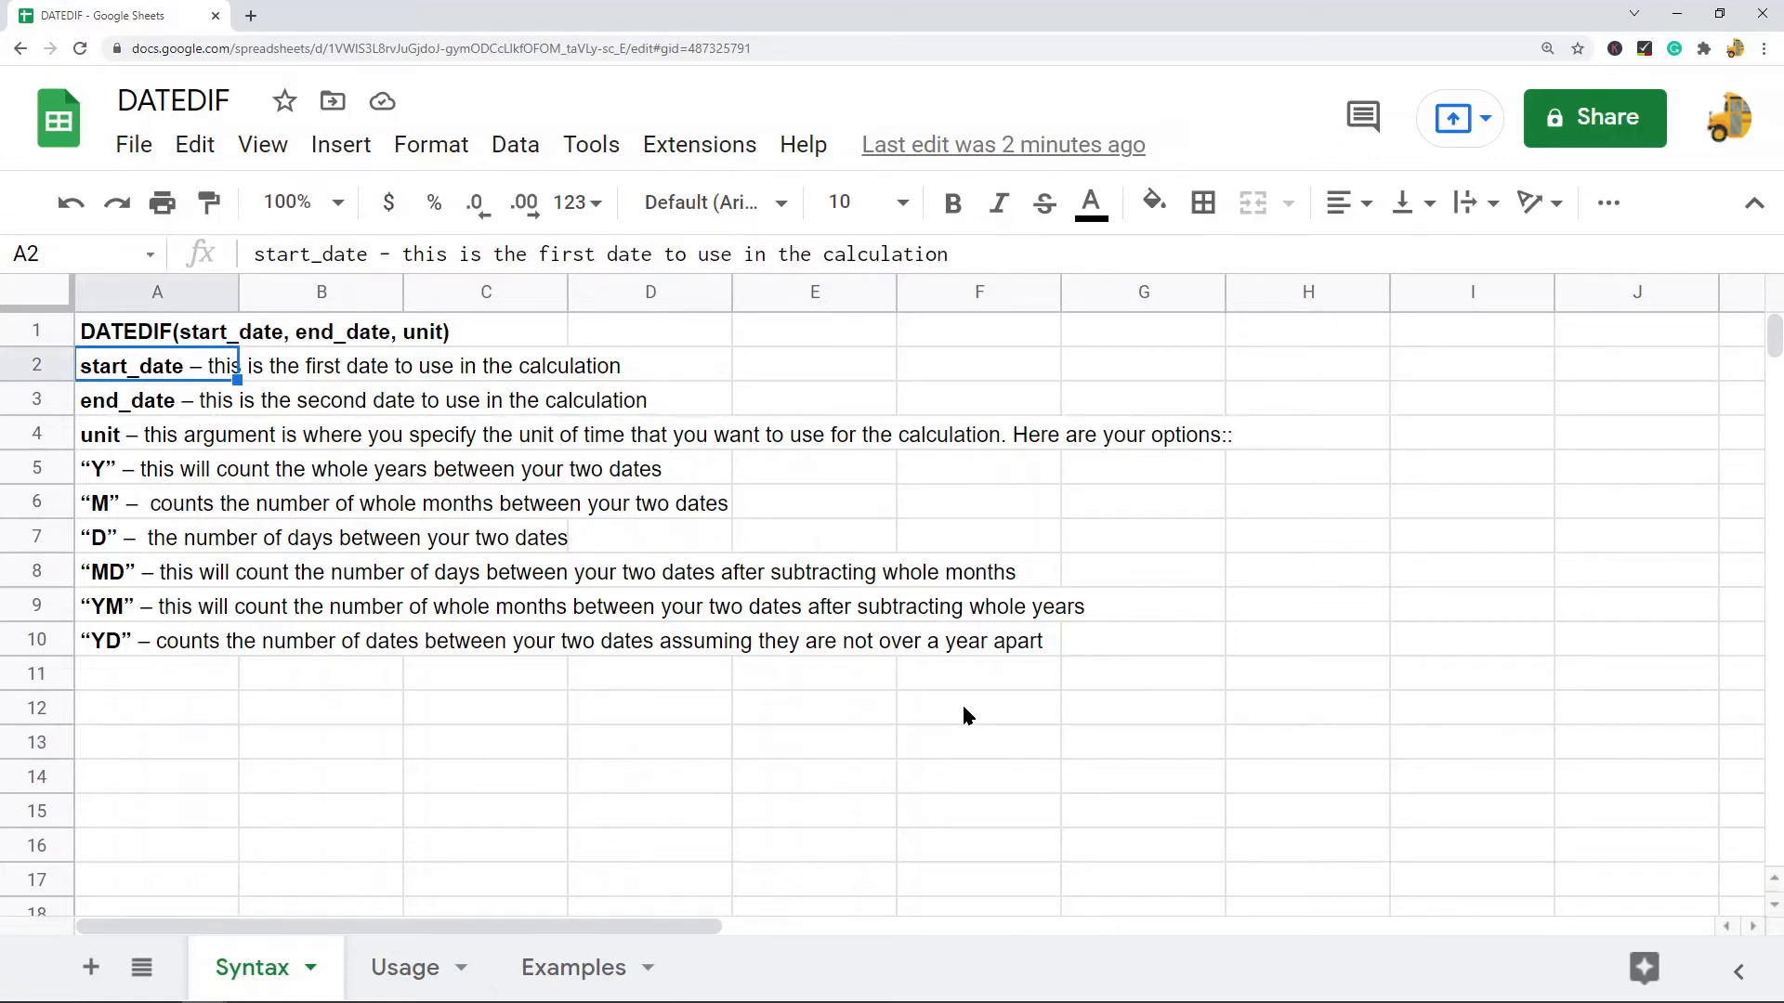
{"action": "left_click", "coordinate": [164, 407]}
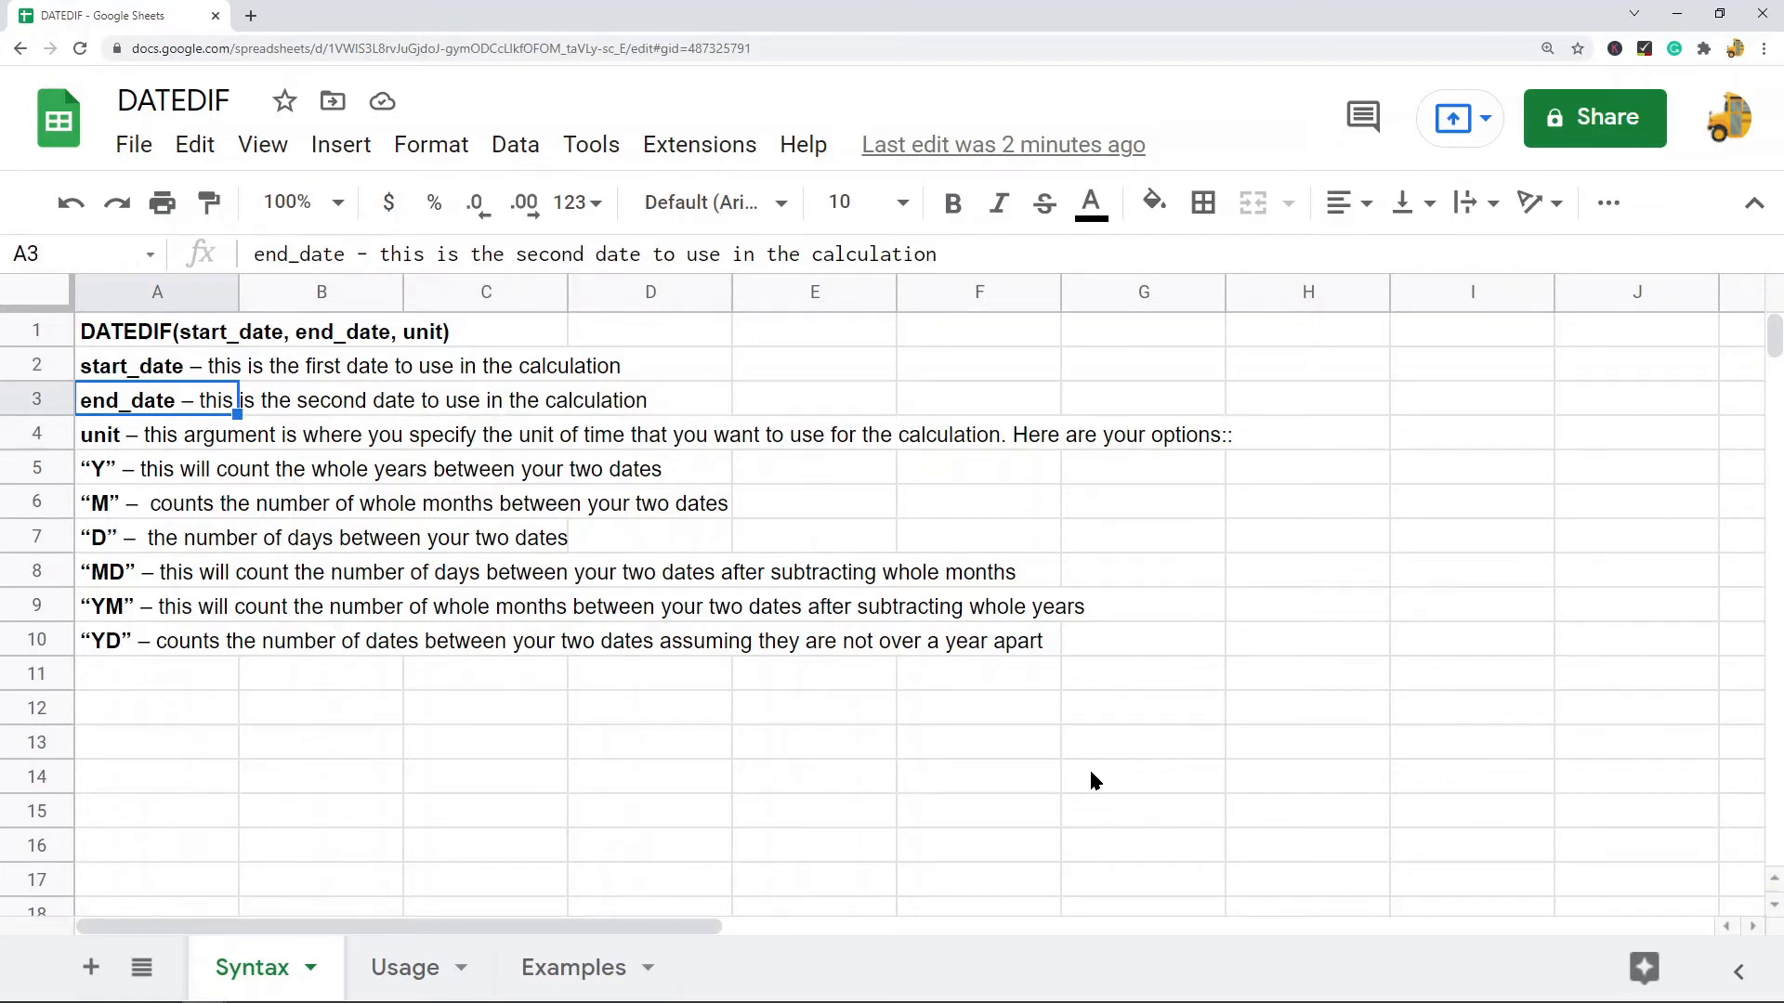
{"action": "left_click", "coordinate": [121, 437]}
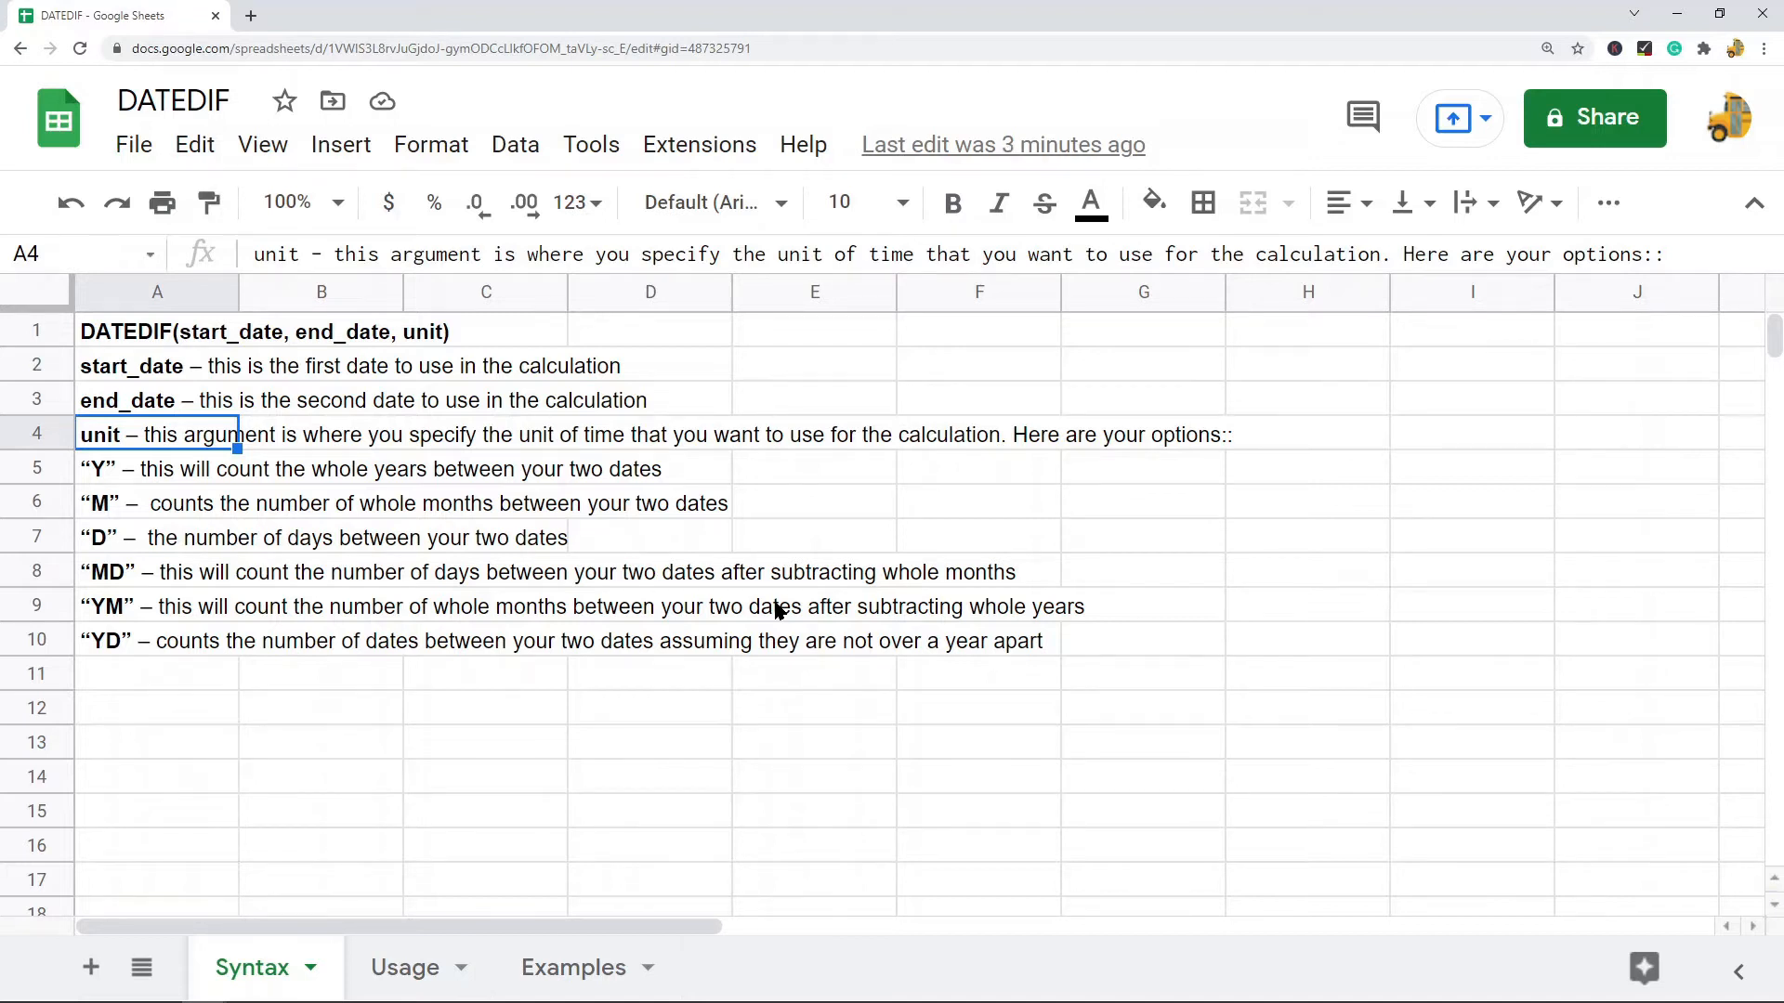
{"action": "left_click", "coordinate": [121, 476]}
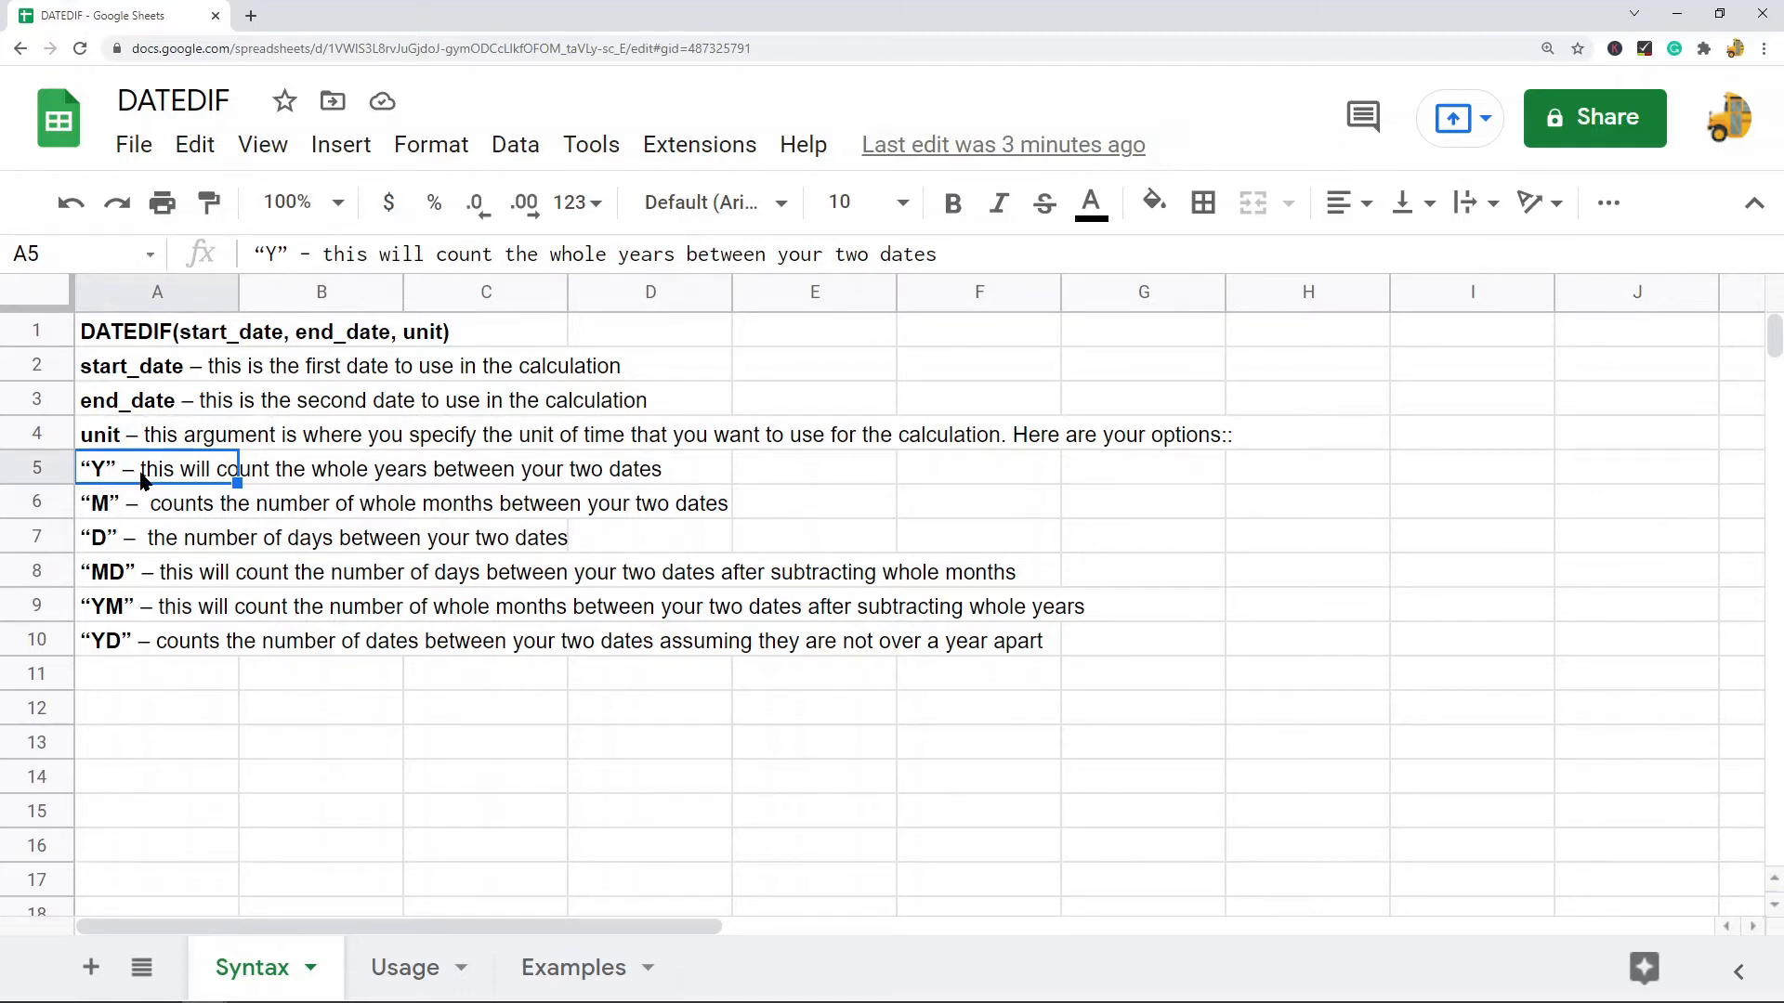
{"action": "left_click", "coordinate": [113, 511]}
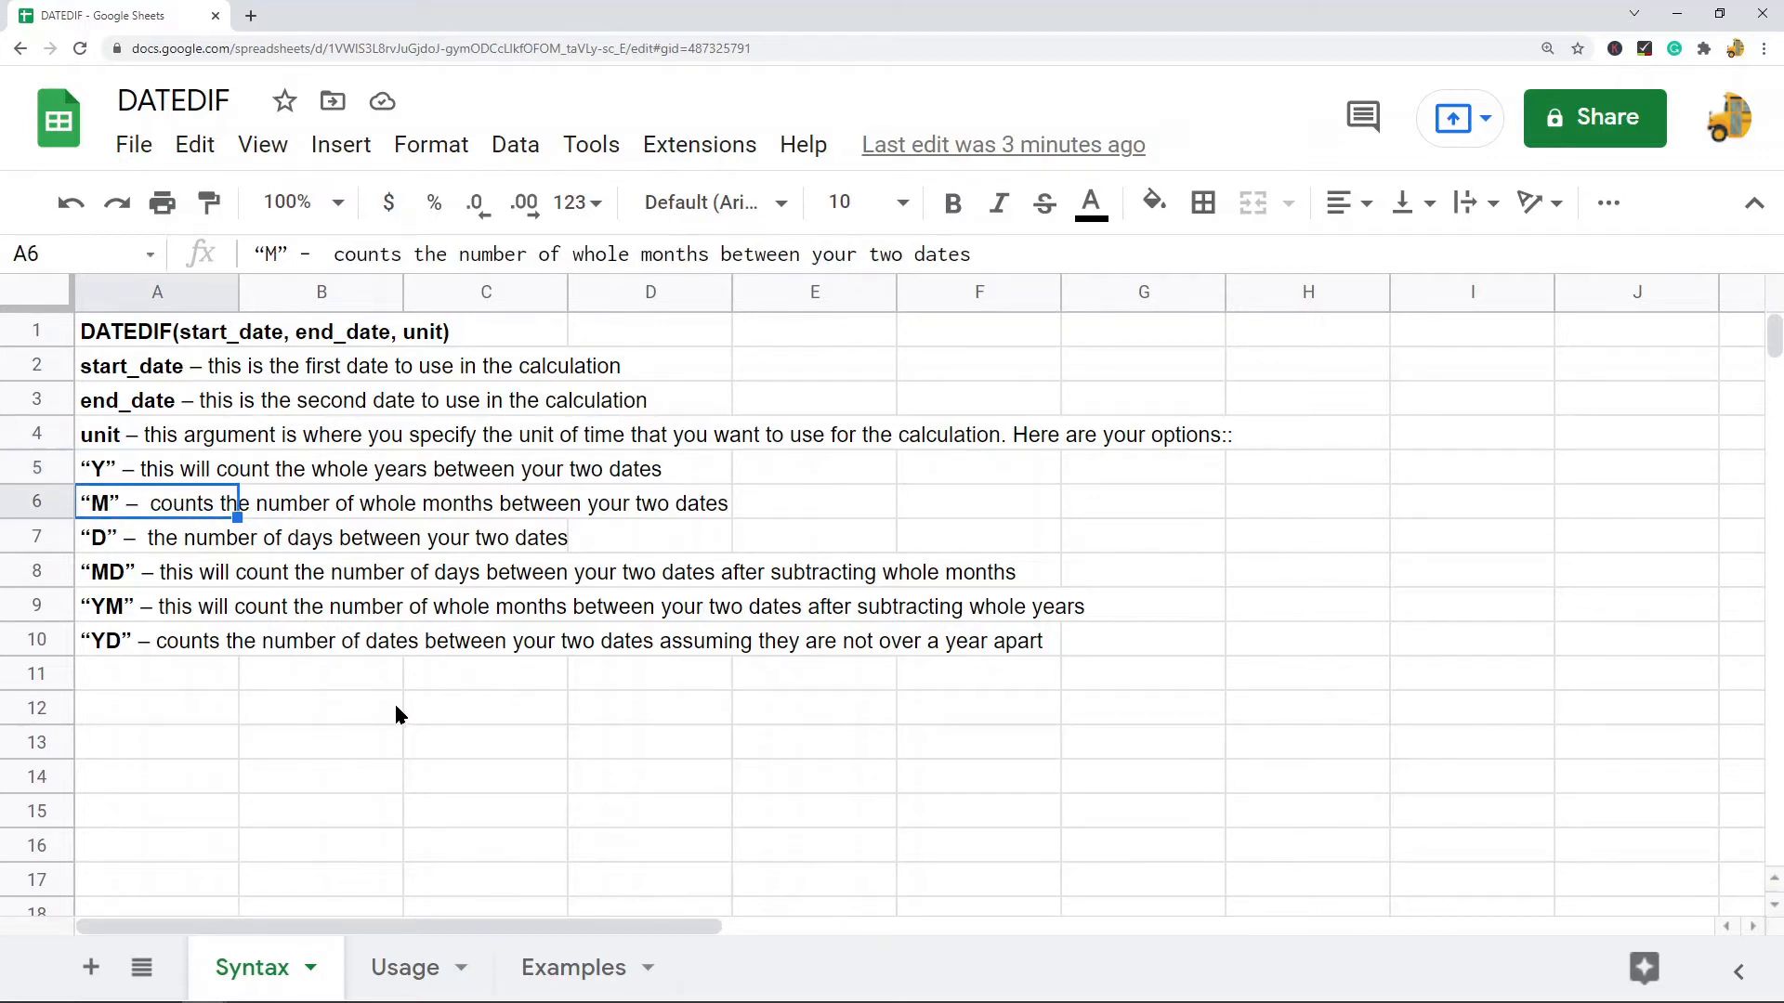
{"action": "left_click", "coordinate": [113, 539]}
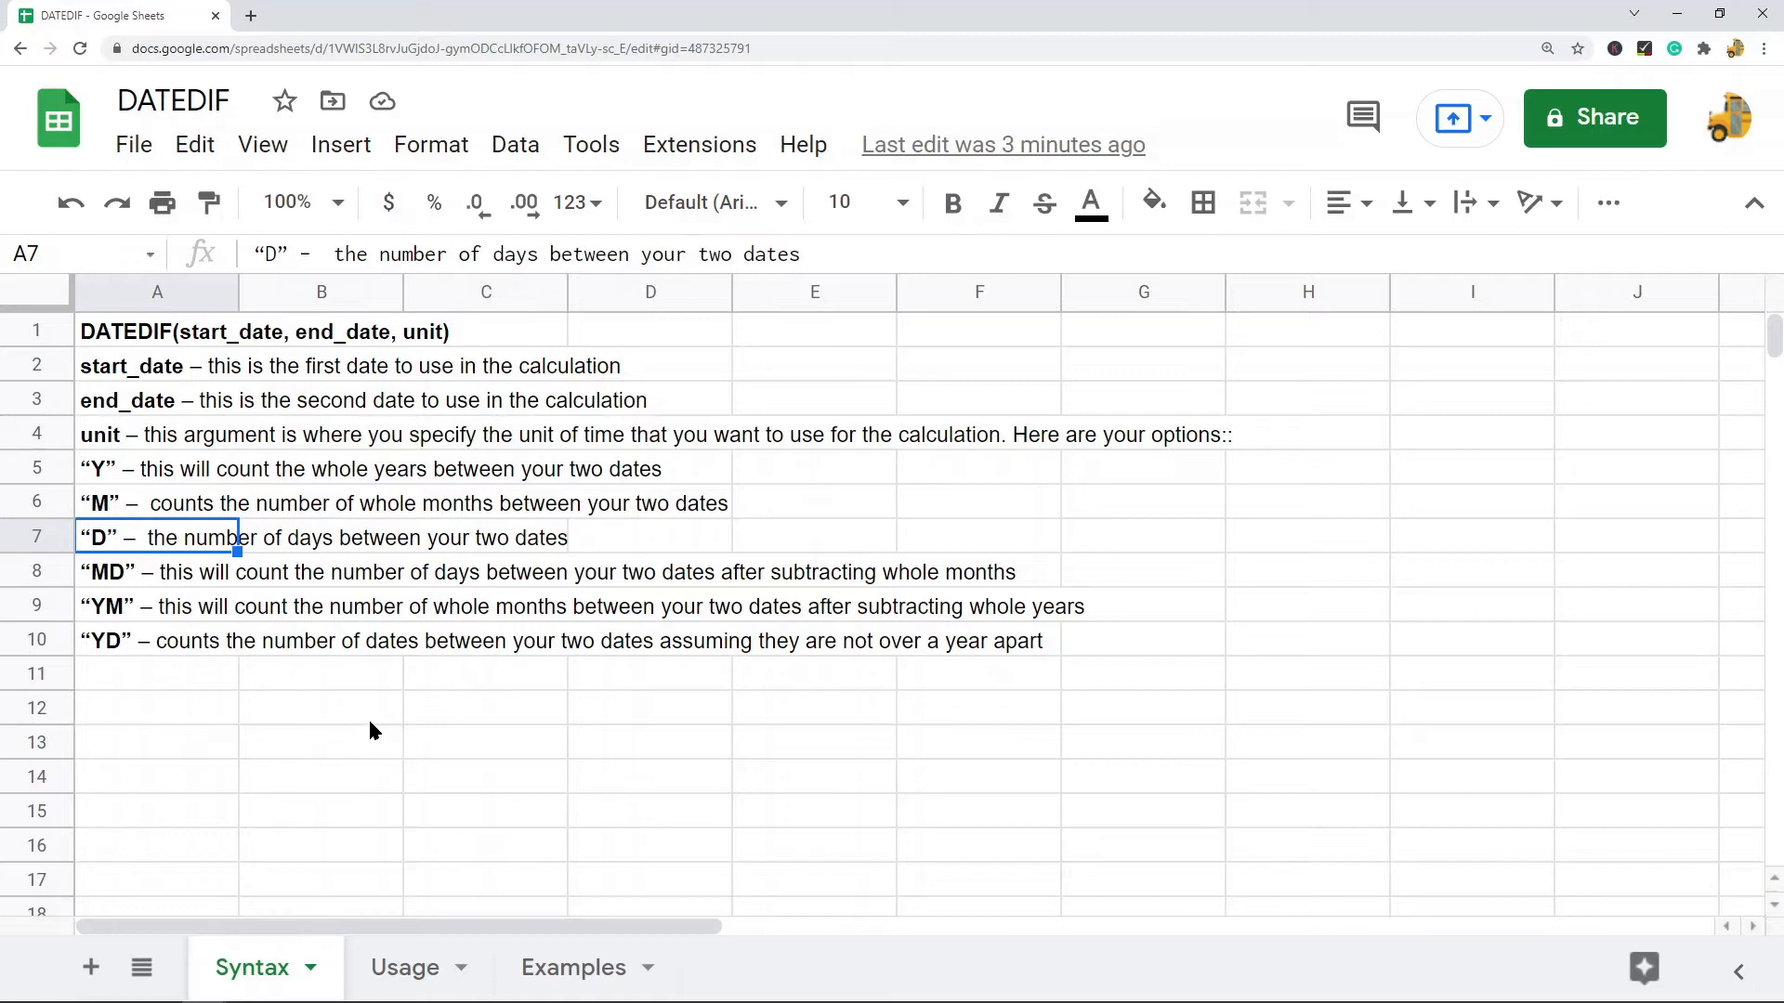
{"action": "left_click", "coordinate": [117, 581]}
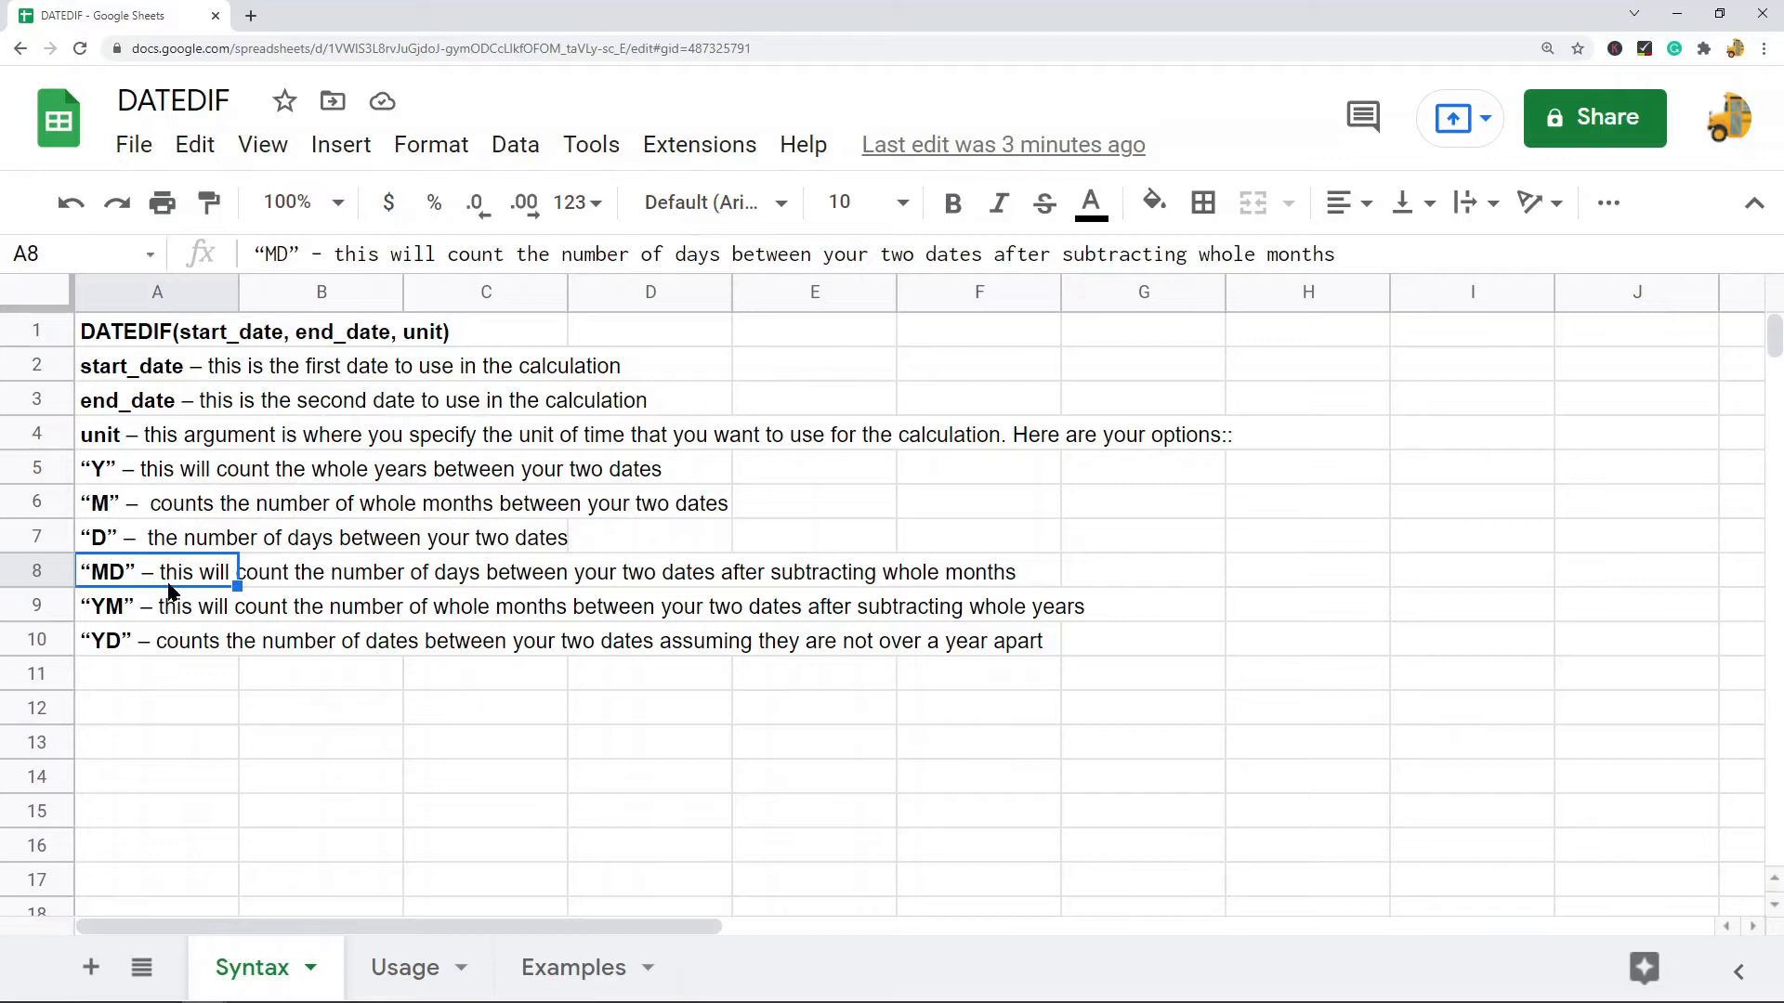
{"action": "left_click", "coordinate": [151, 606]}
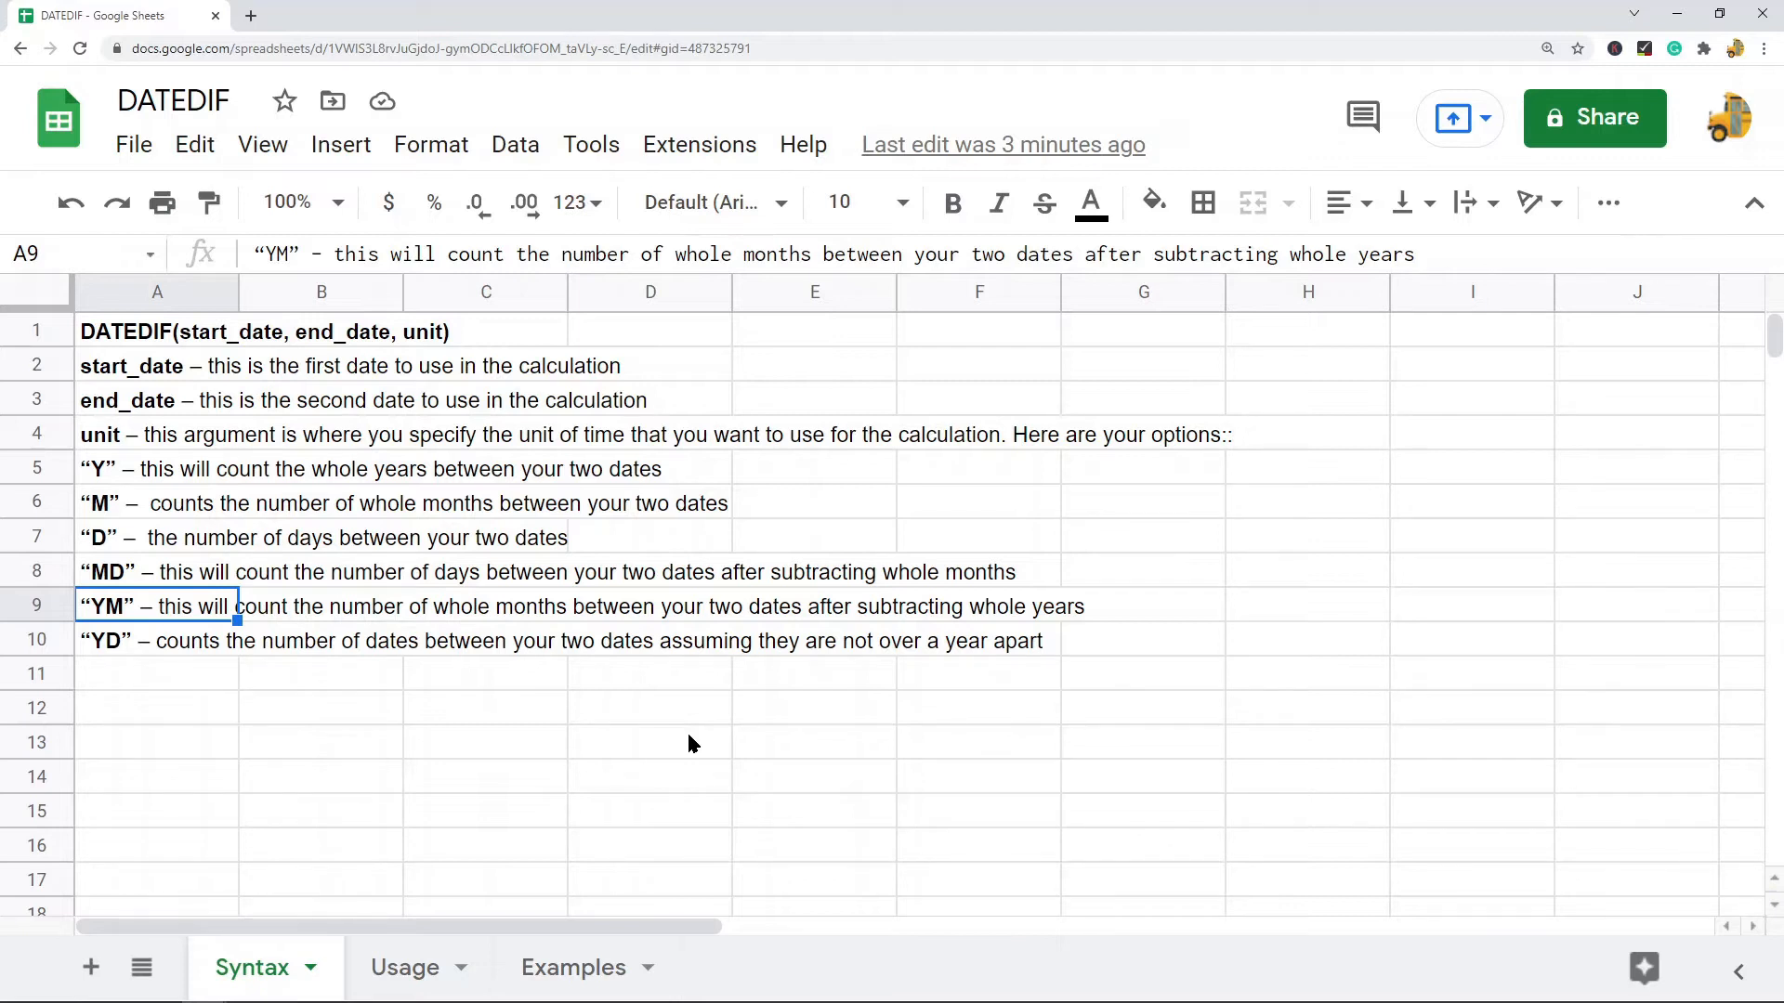
Correct the "YD" description in A10 to read "number of days" instead of "number of dates".
{"action": "left_click", "coordinate": [142, 650]}
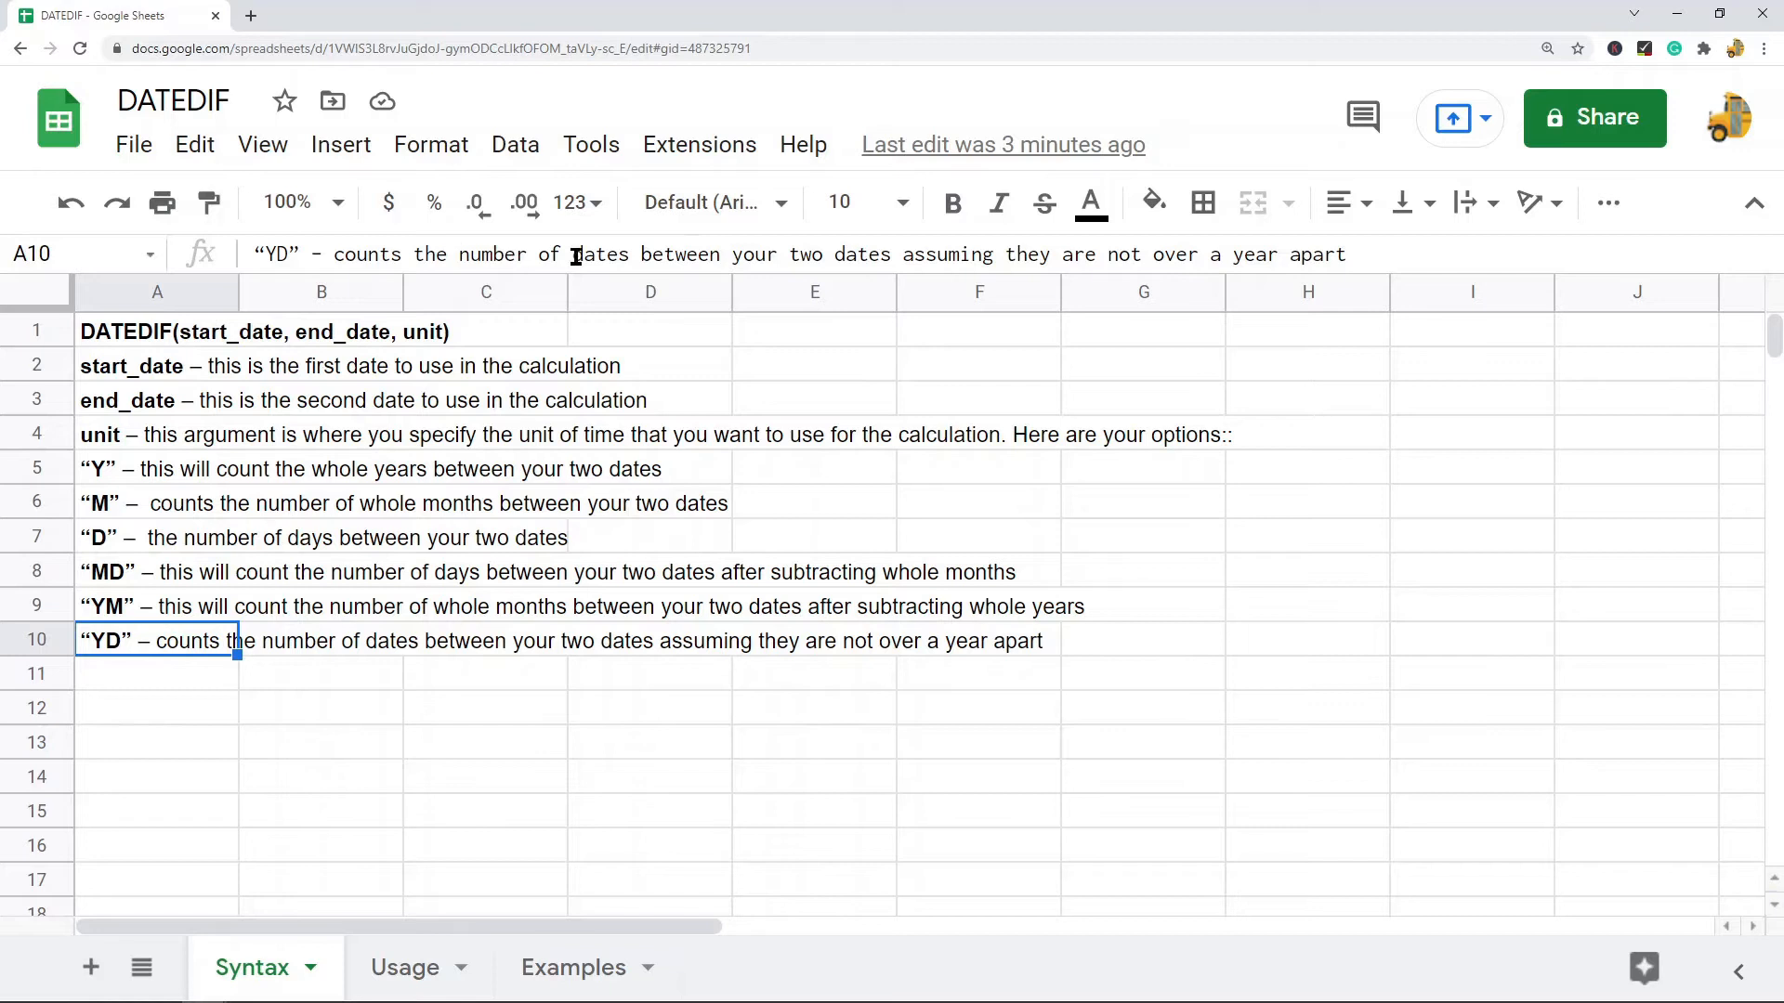
{"action": "left_click_drag", "start_coordinate": [624, 260], "coordinate": [597, 266]}
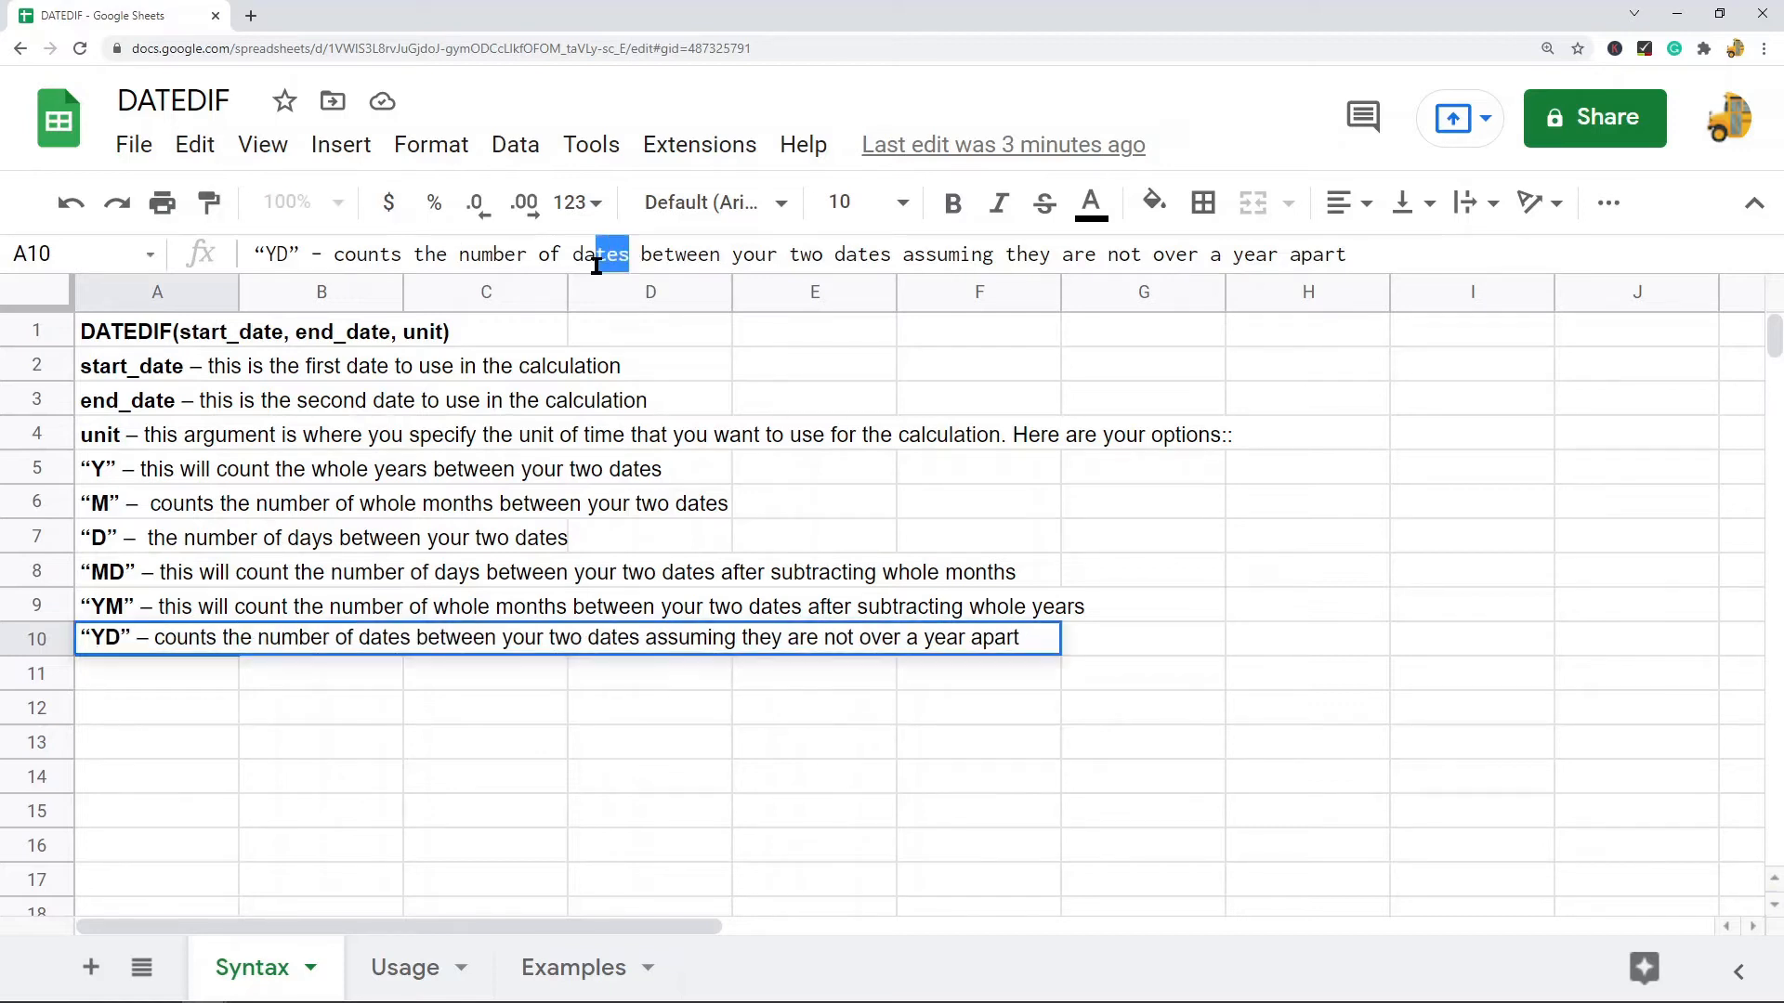
{"action": "key", "text": "BackSpace"}
{"action": "type", "text": "ys"}
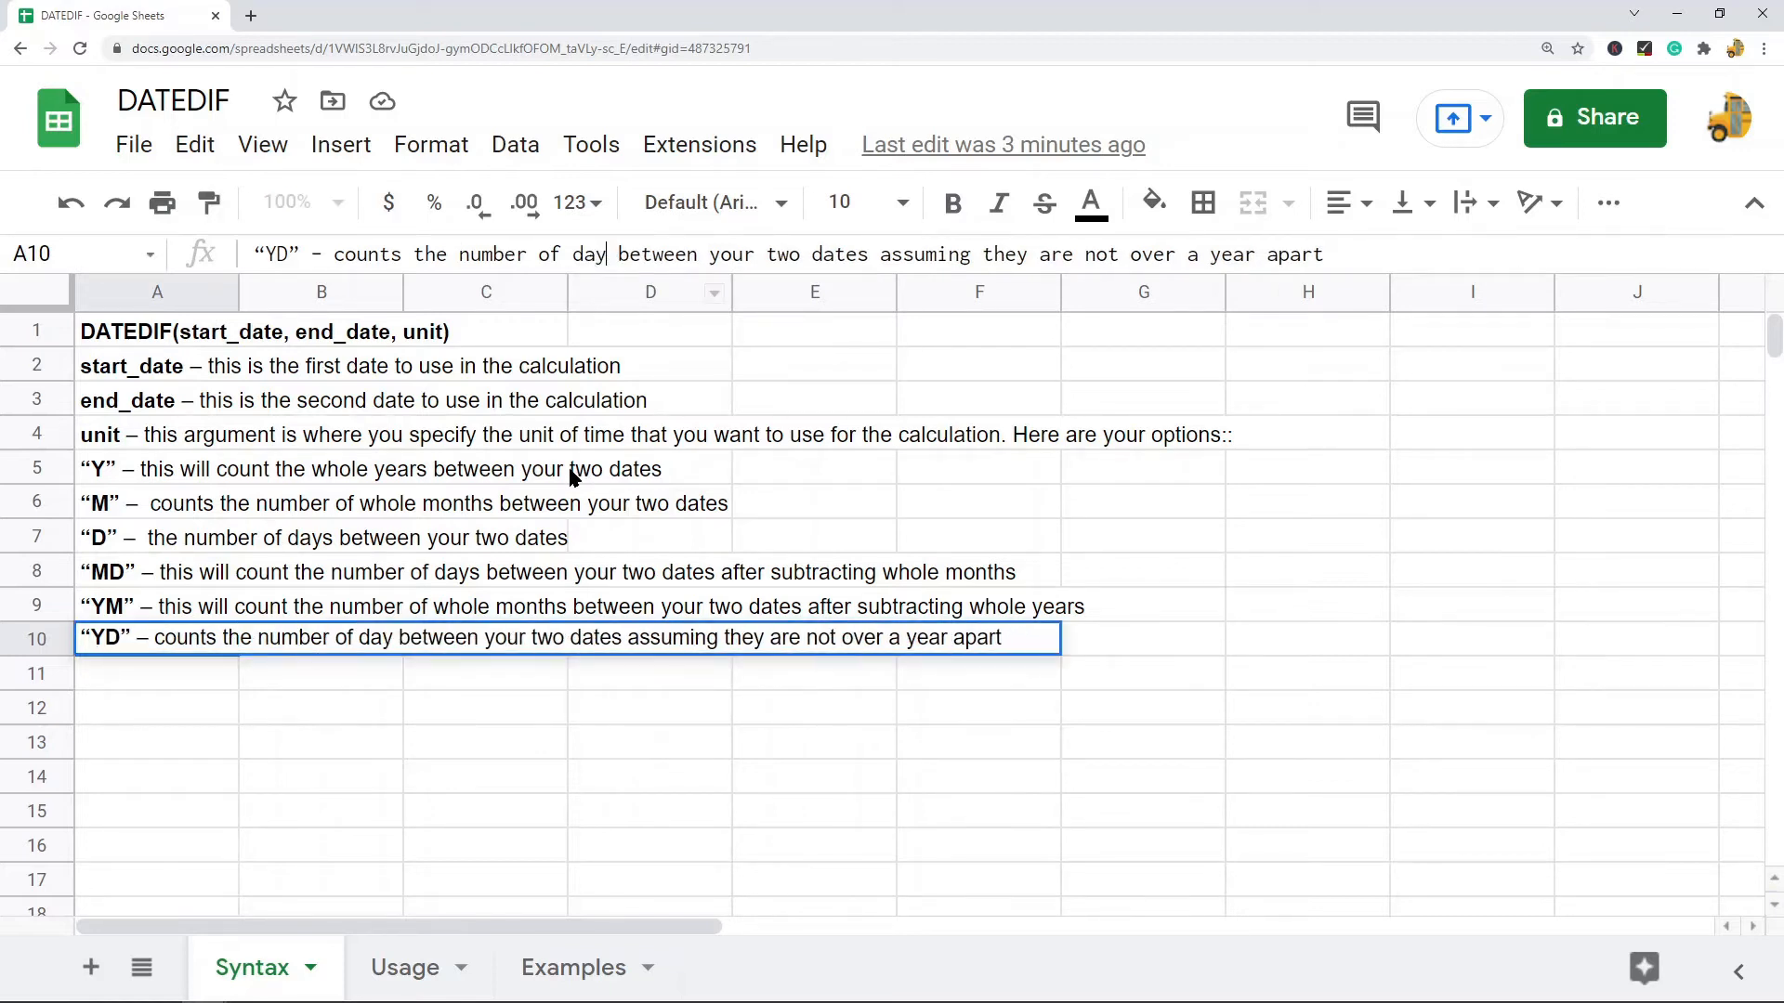
{"action": "left_click", "coordinate": [526, 704]}
{"action": "left_click", "coordinate": [168, 641]}
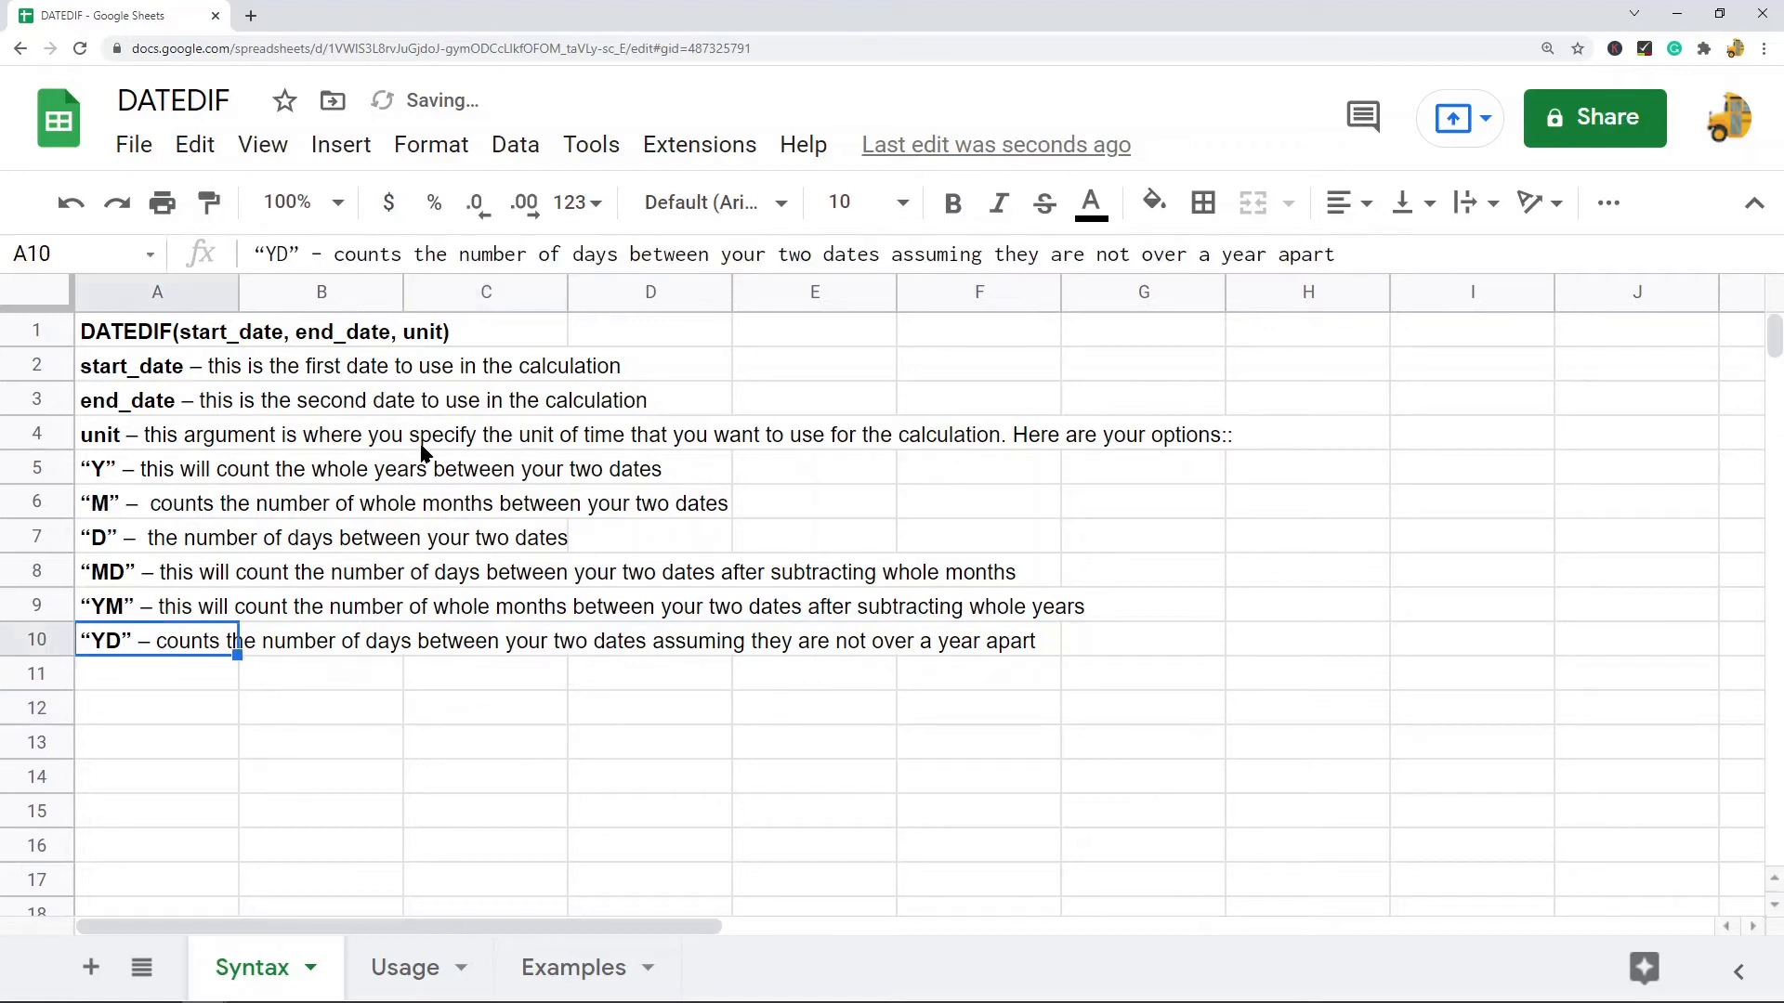
On the Usage sheet, enter =DATEDIF(A2,B2,"Y") in C2 to count whole years between the start and end dates.
{"action": "left_click", "coordinate": [400, 973]}
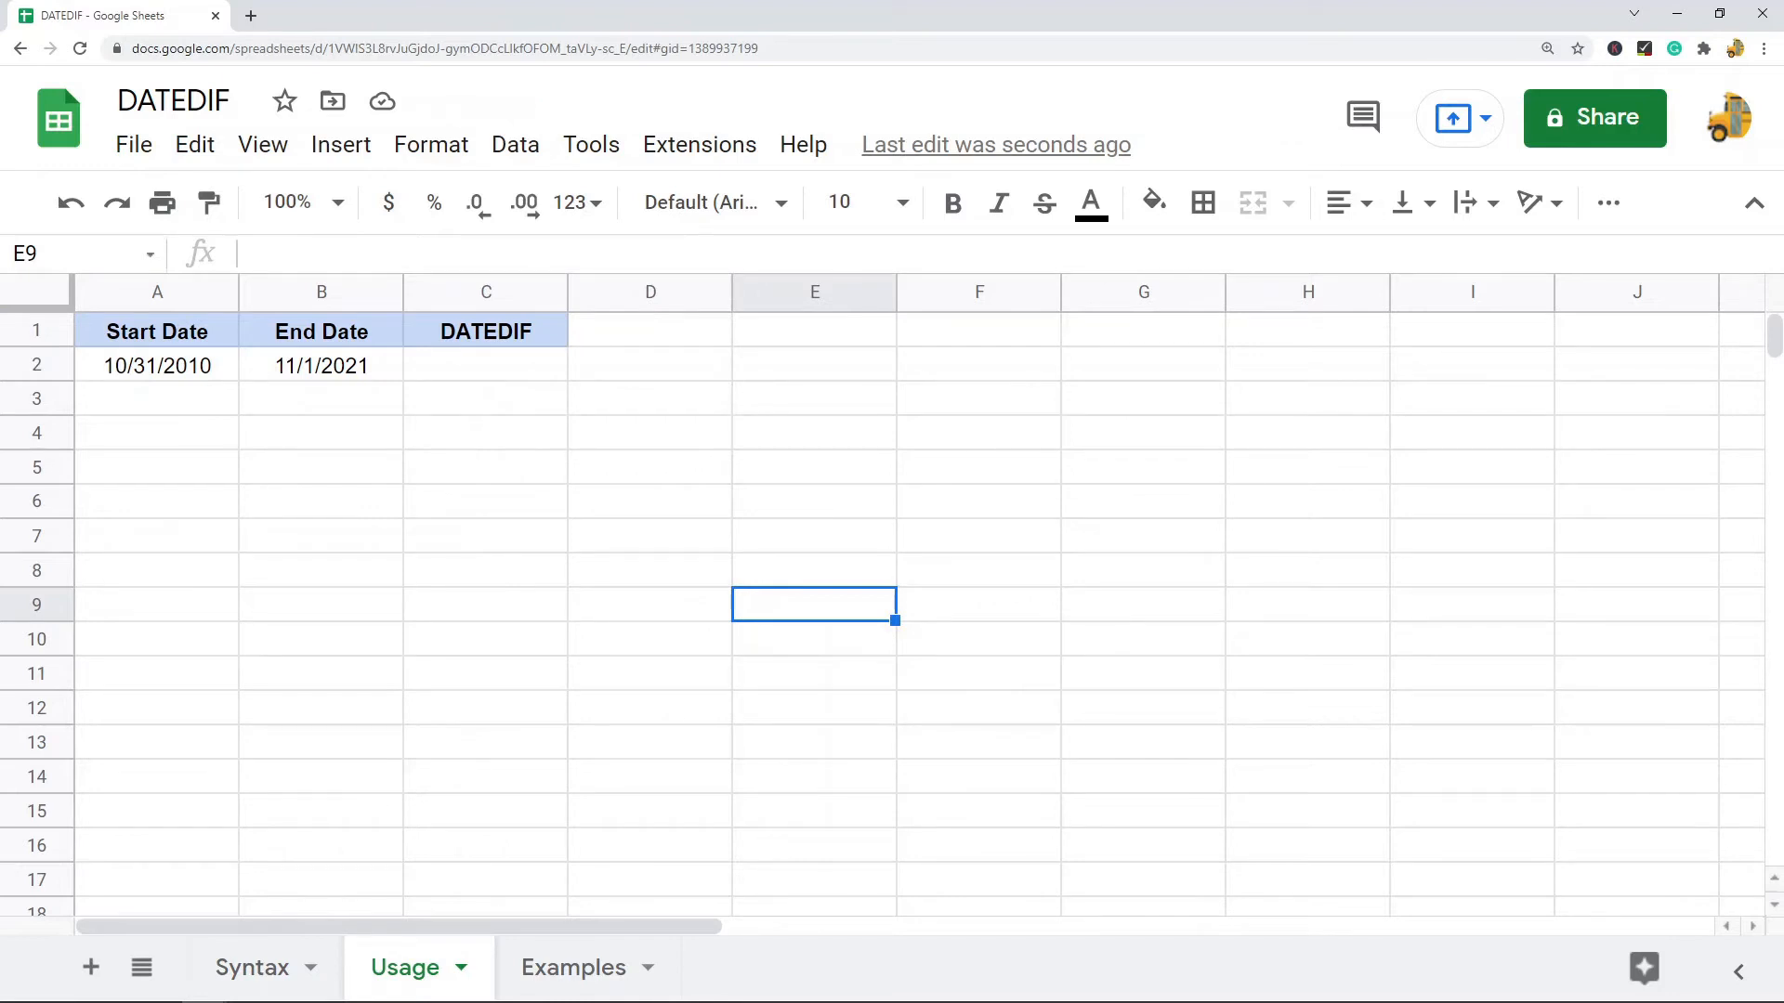
{"action": "left_click", "coordinate": [485, 376]}
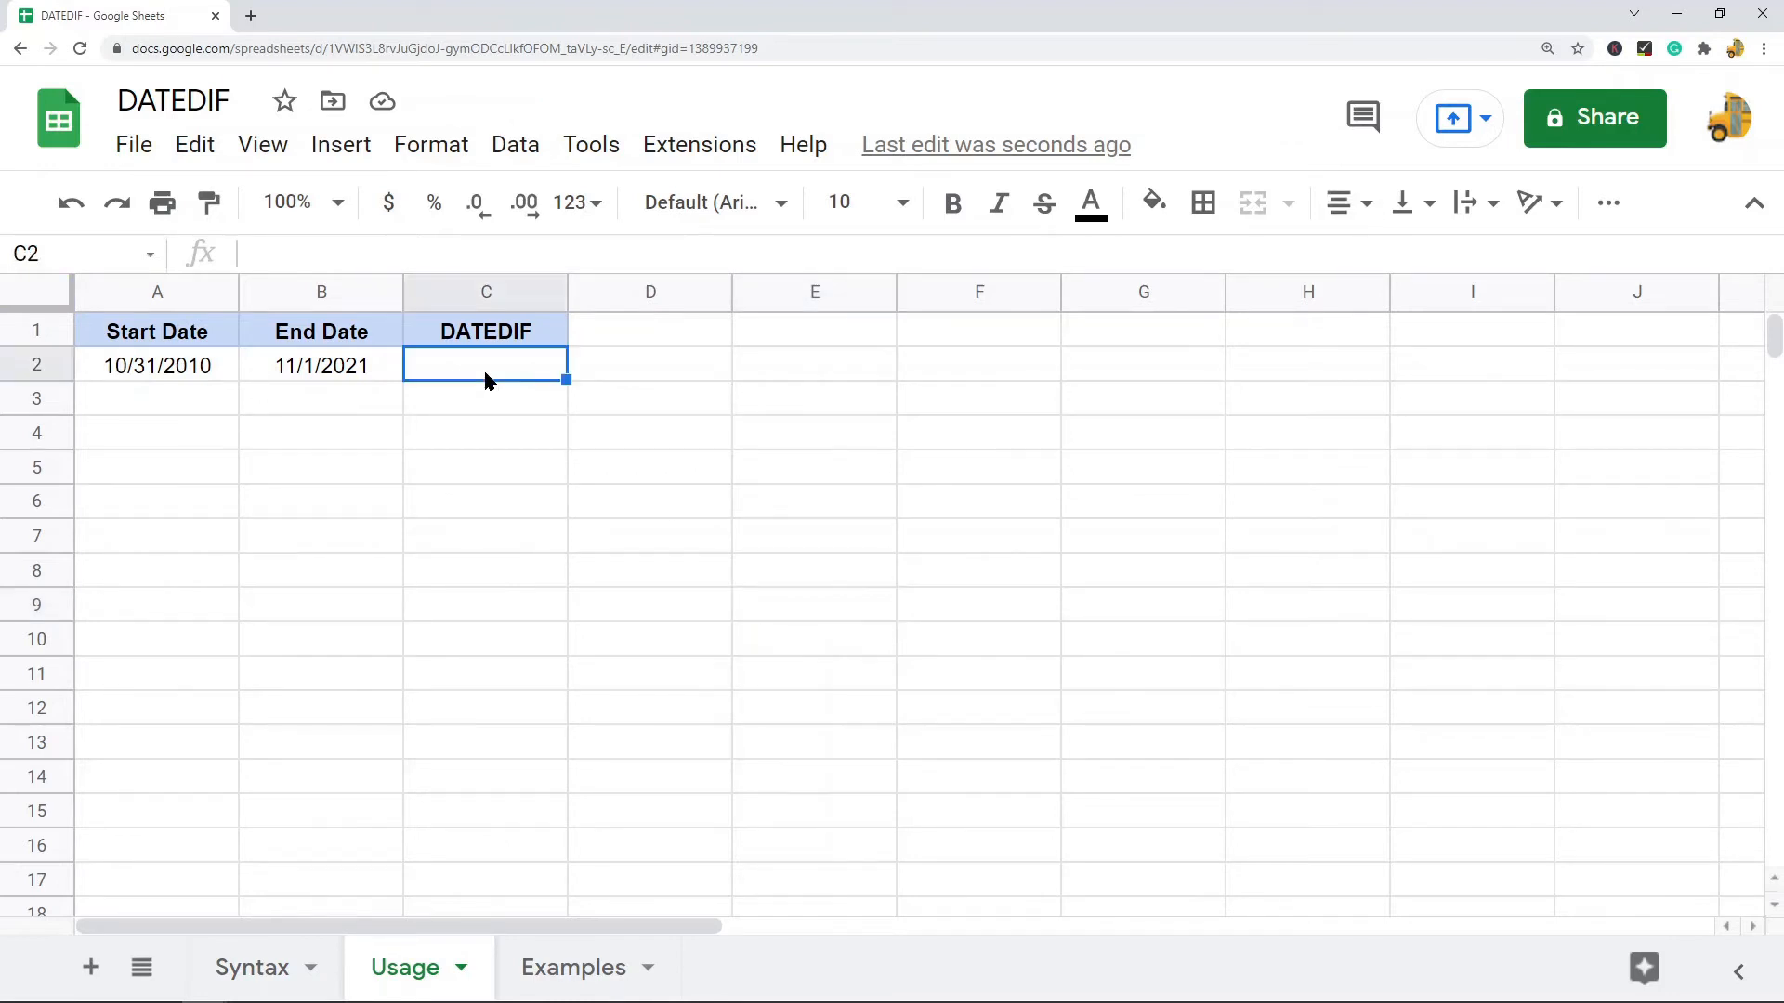
{"action": "type", "text": "="}
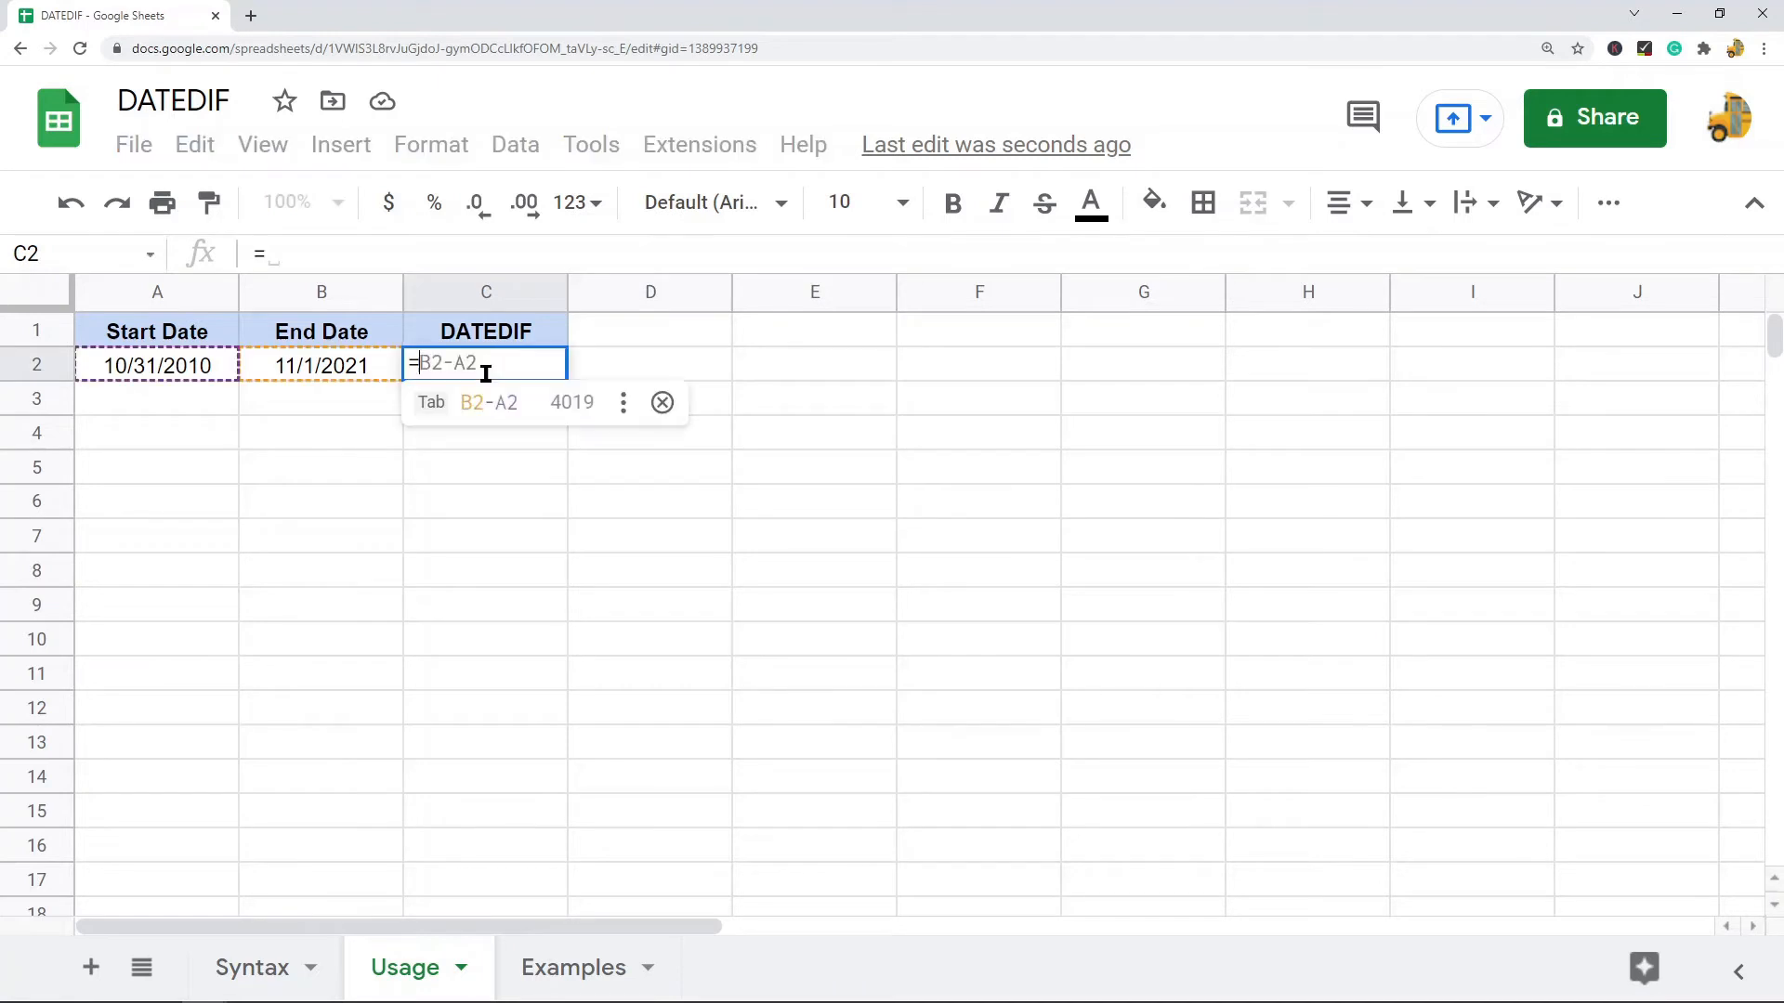
{"action": "type", "text": "DATED"}
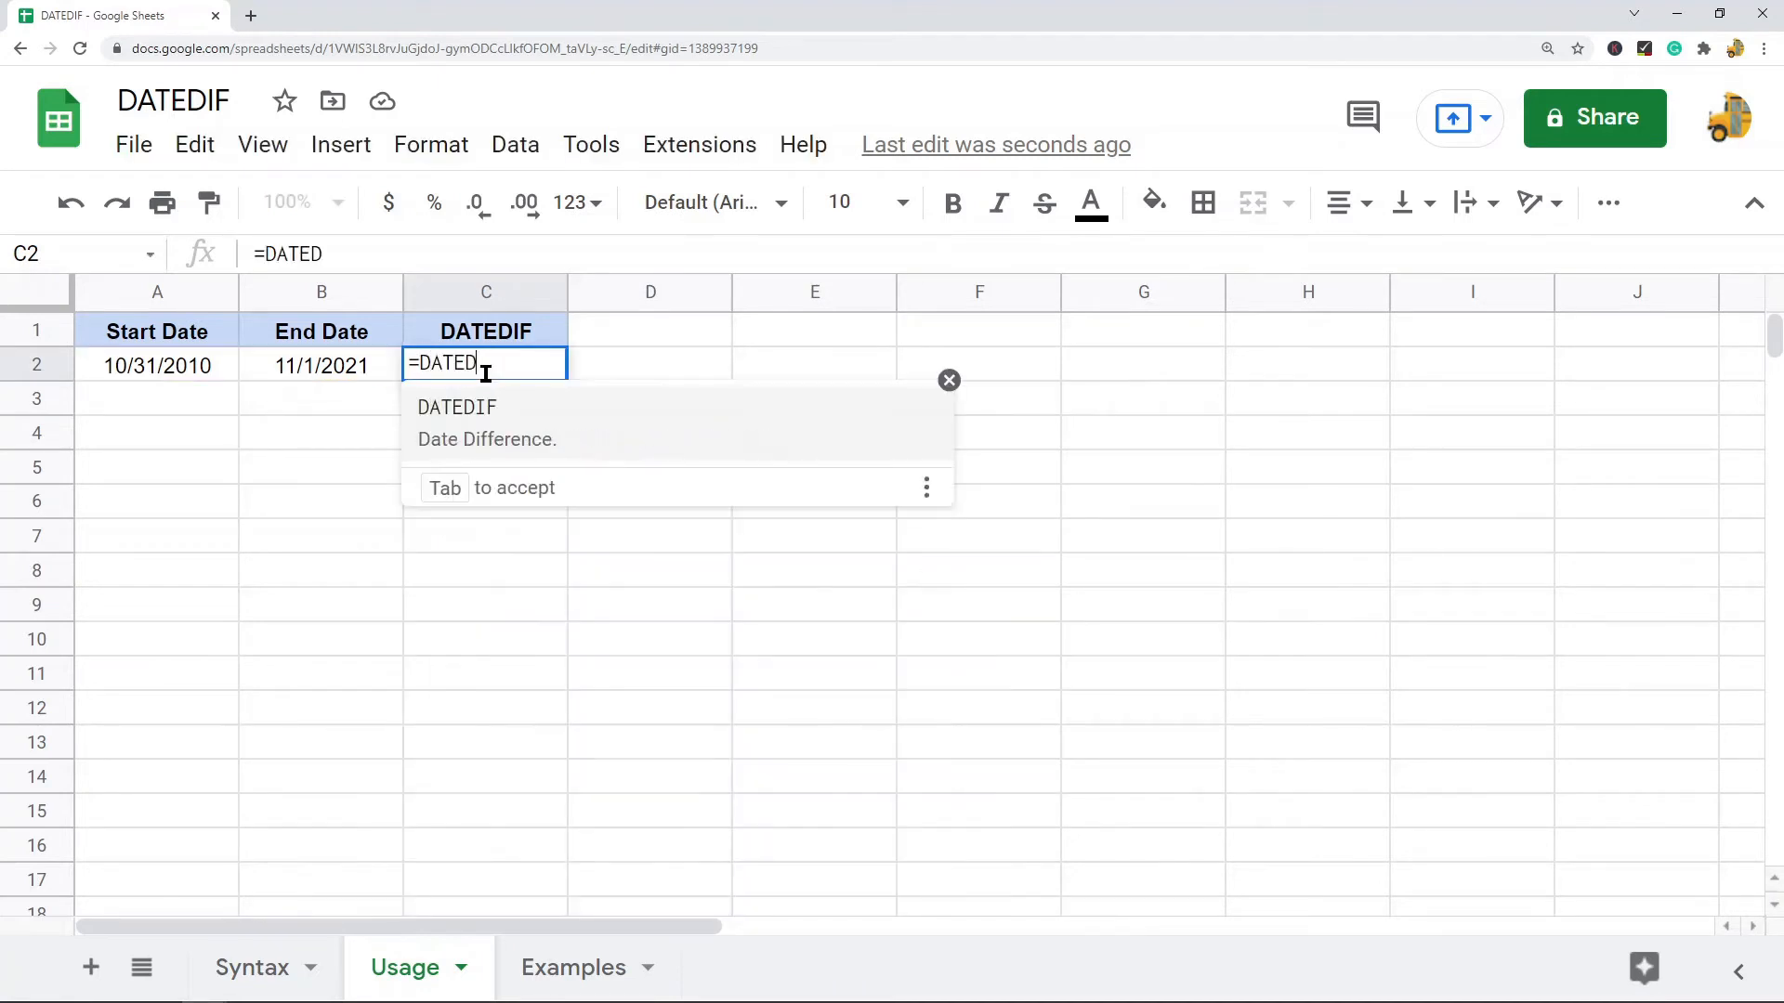
{"action": "type", "text": "IF("}
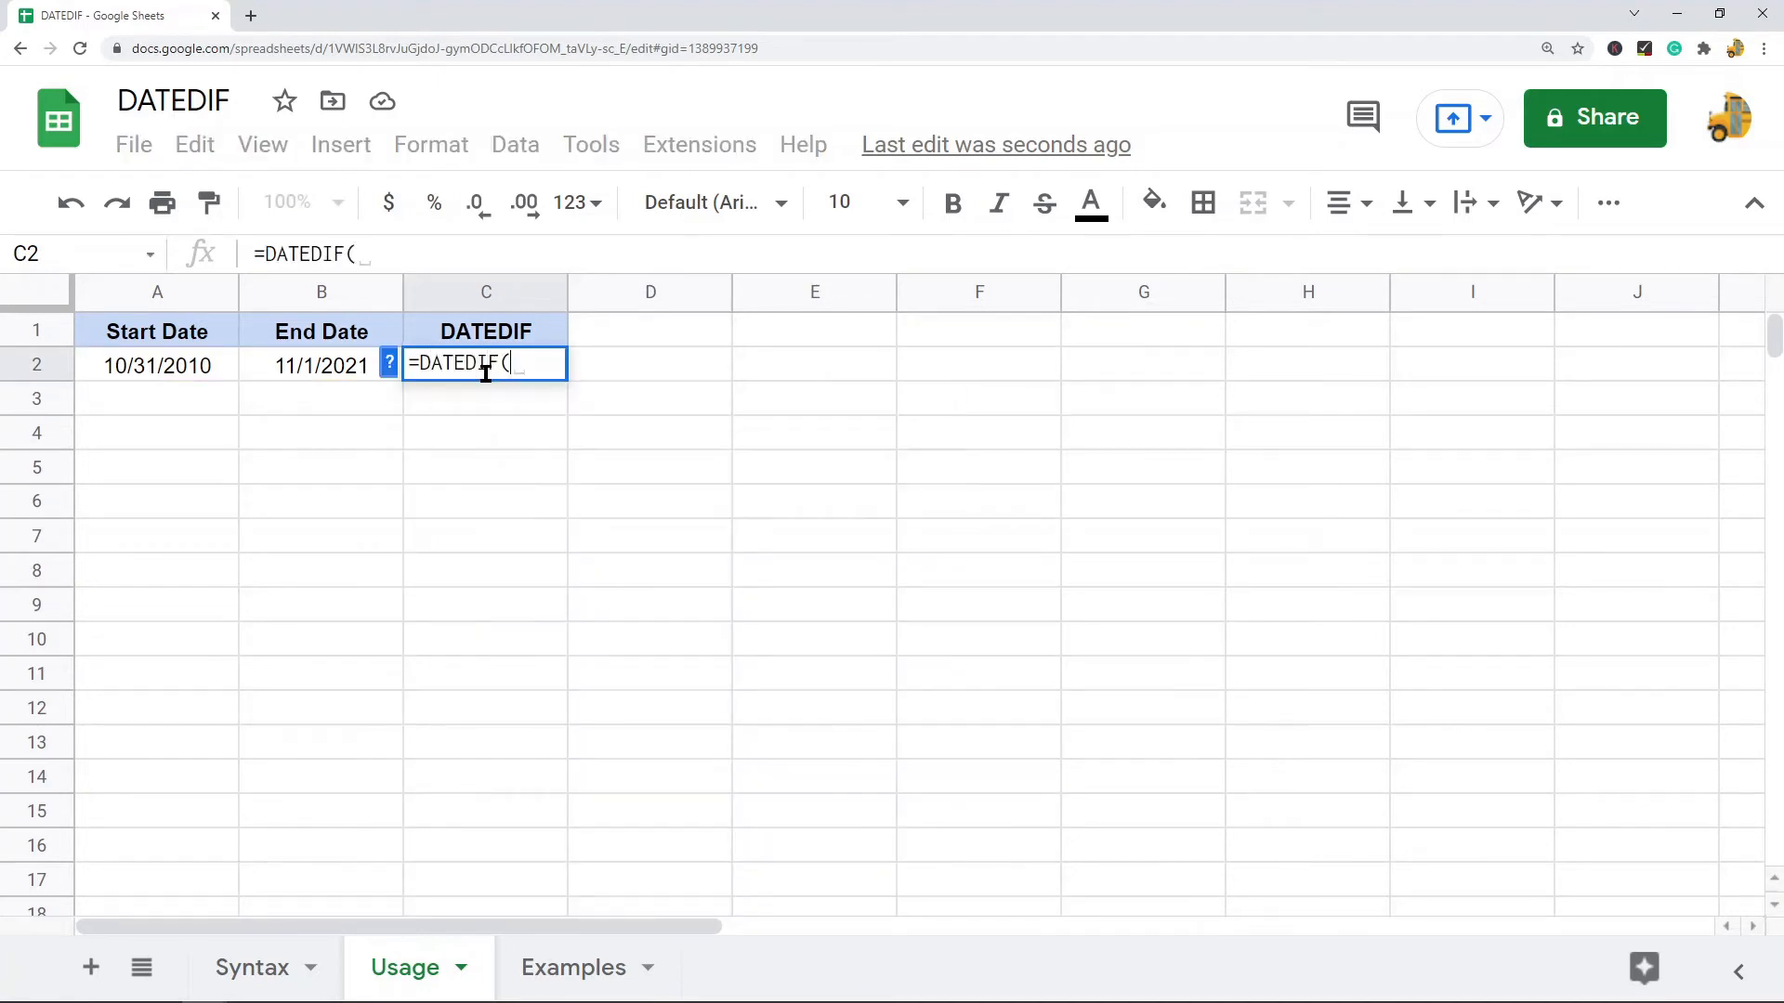
{"action": "left_click", "coordinate": [174, 376]}
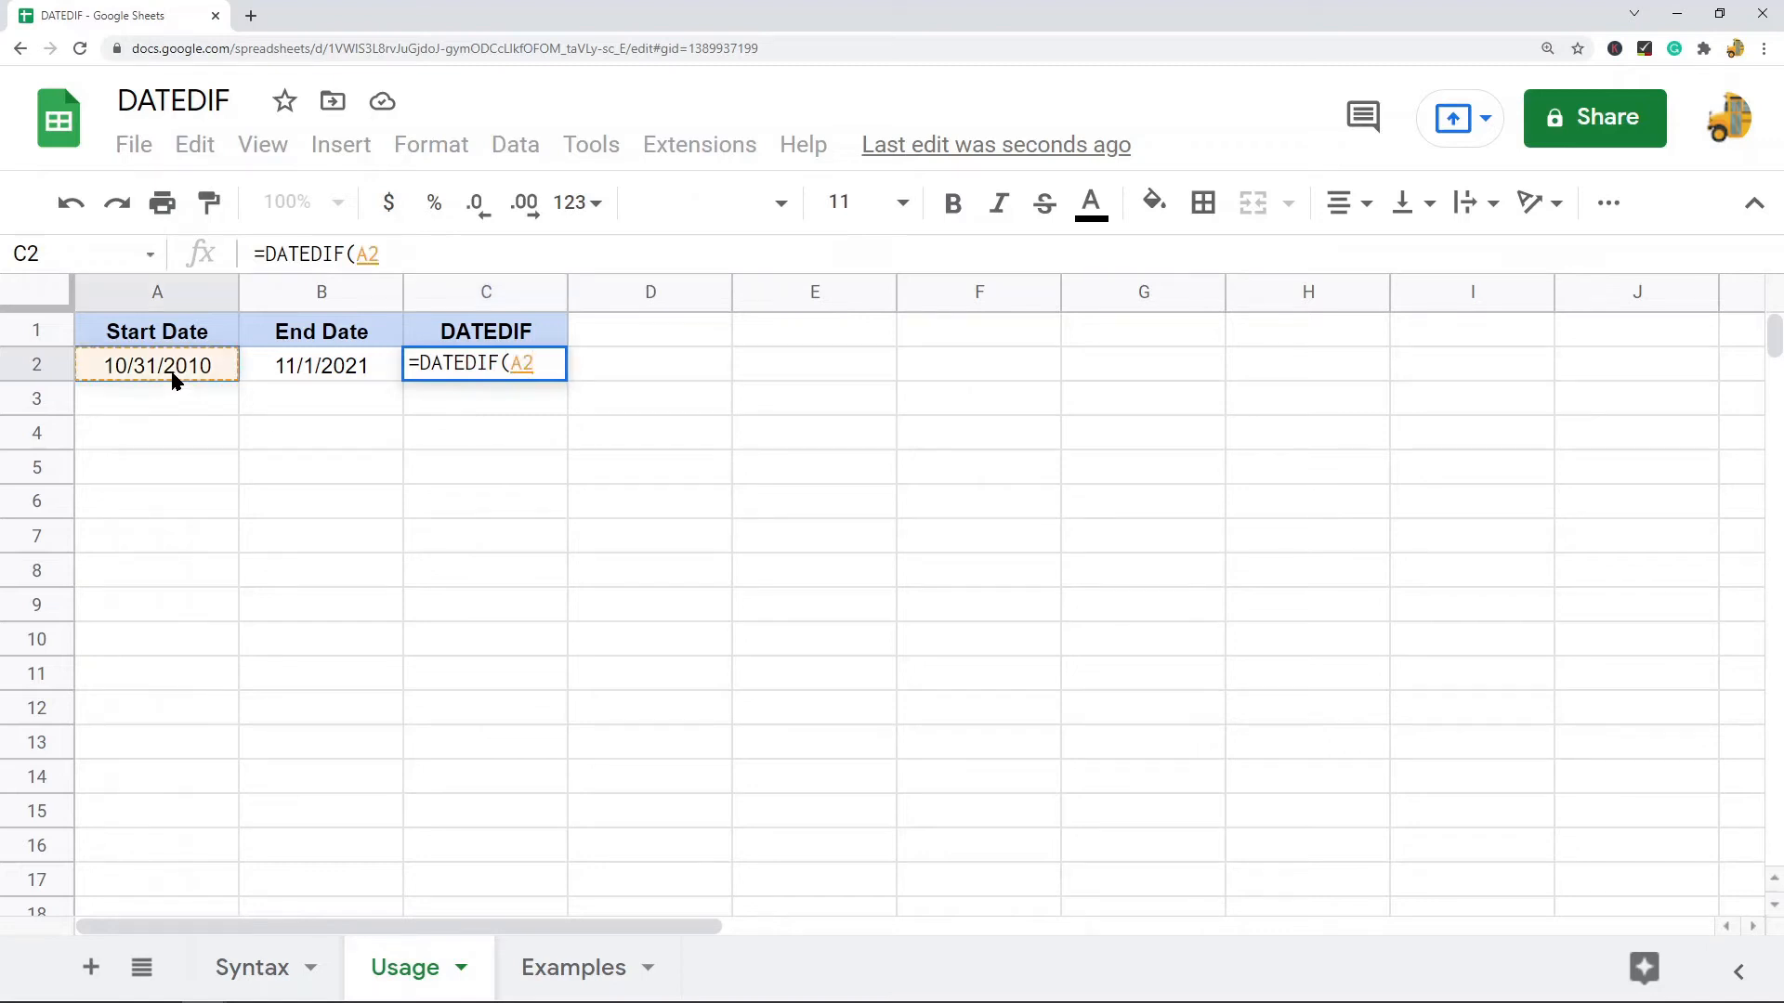
{"action": "type", "text": ","}
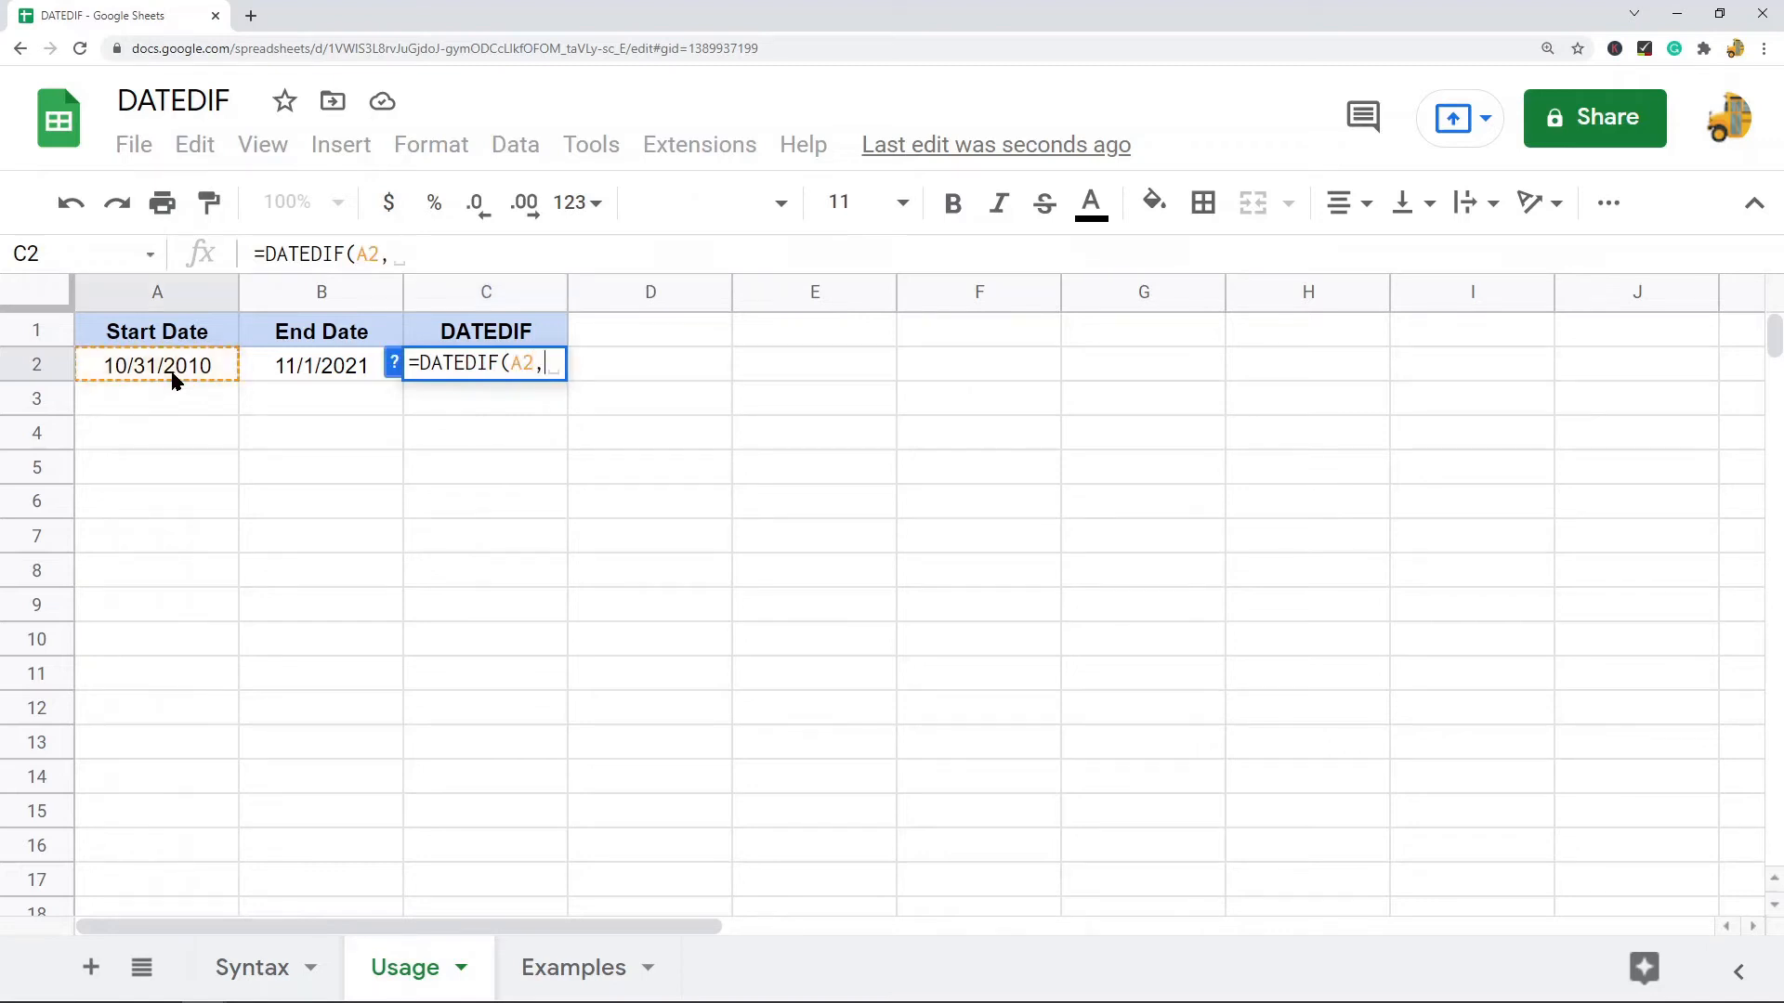
{"action": "left_click", "coordinate": [318, 369]}
{"action": "type", "text": ","}
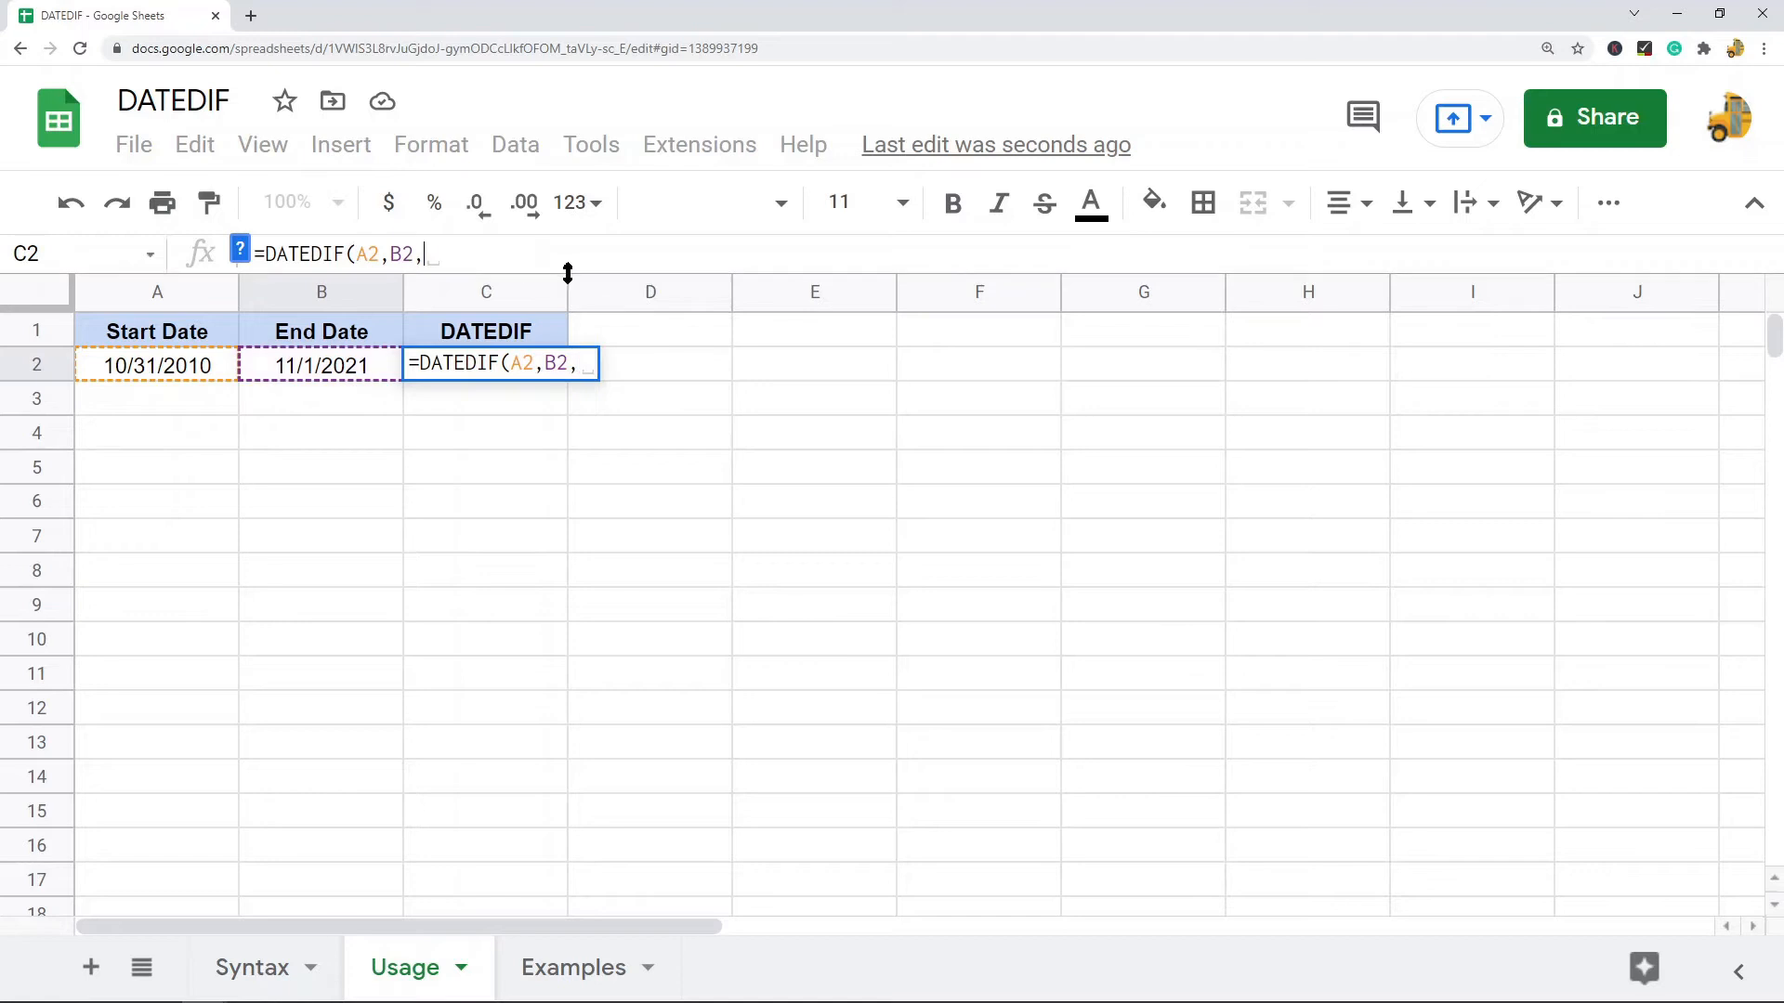
{"action": "type", "text": "\""}
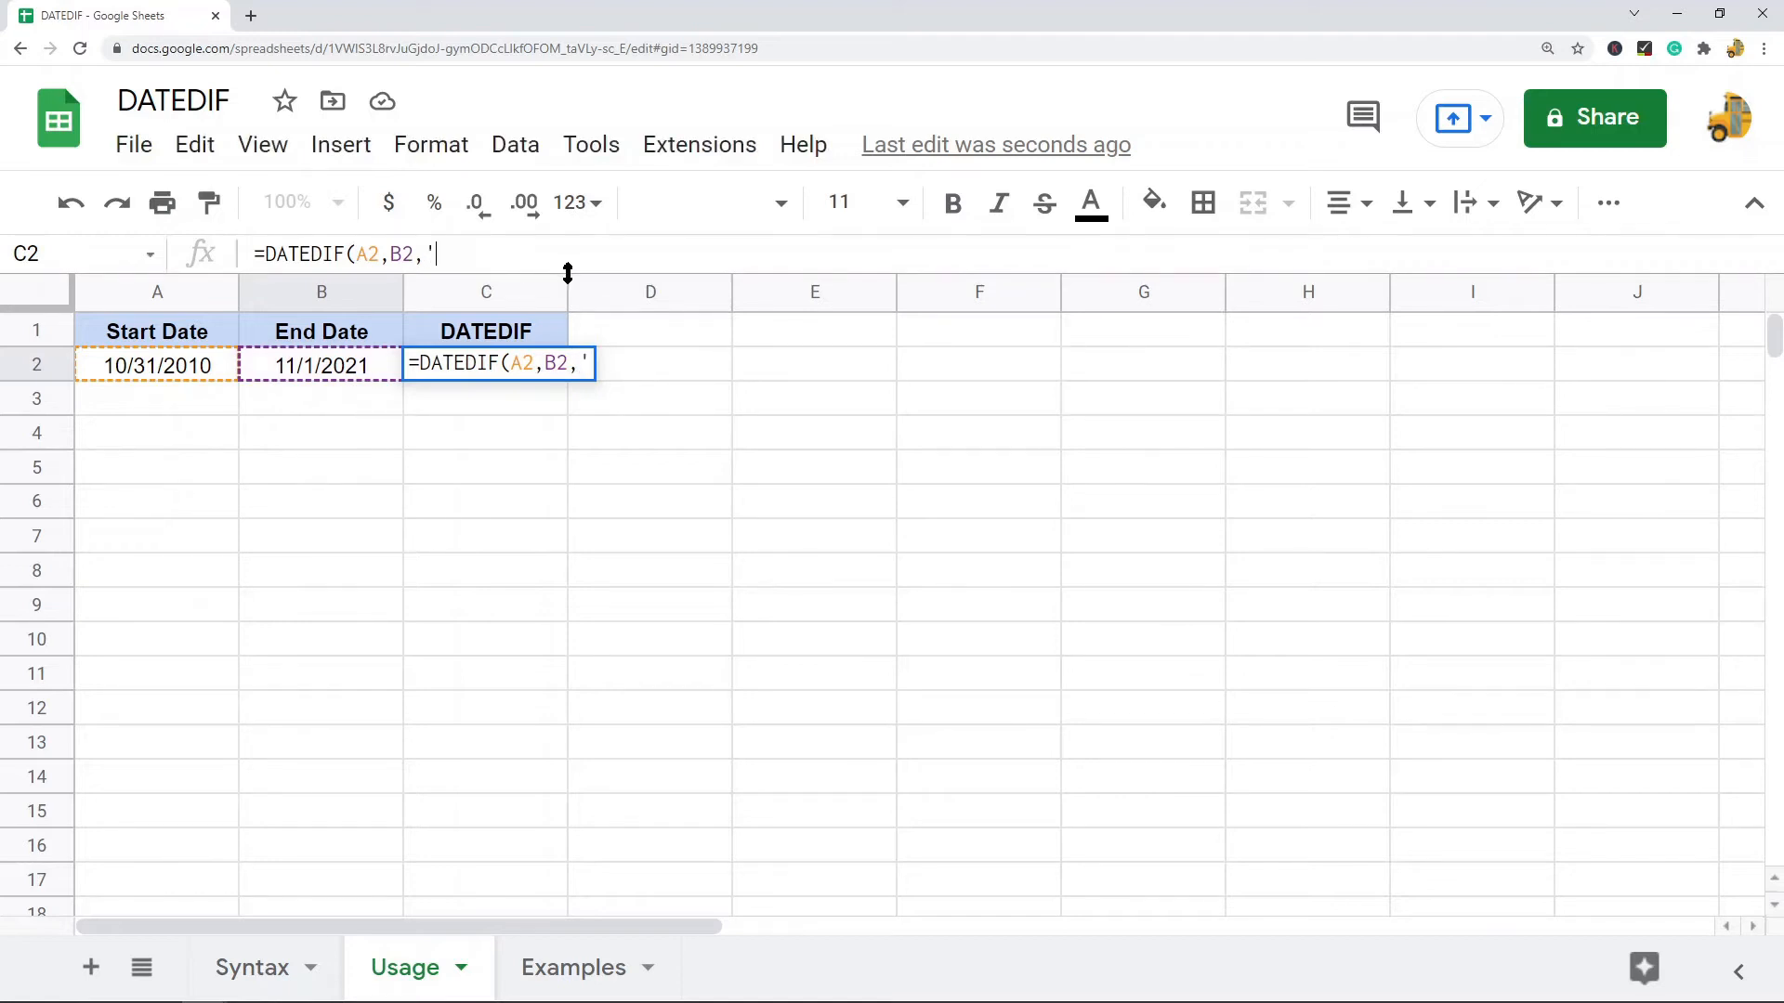
{"action": "type", "text": "Y"}
{"action": "key", "text": "BackSpace"}
{"action": "key", "text": "BackSpace"}
{"action": "type", "text": "\"Y\")"}
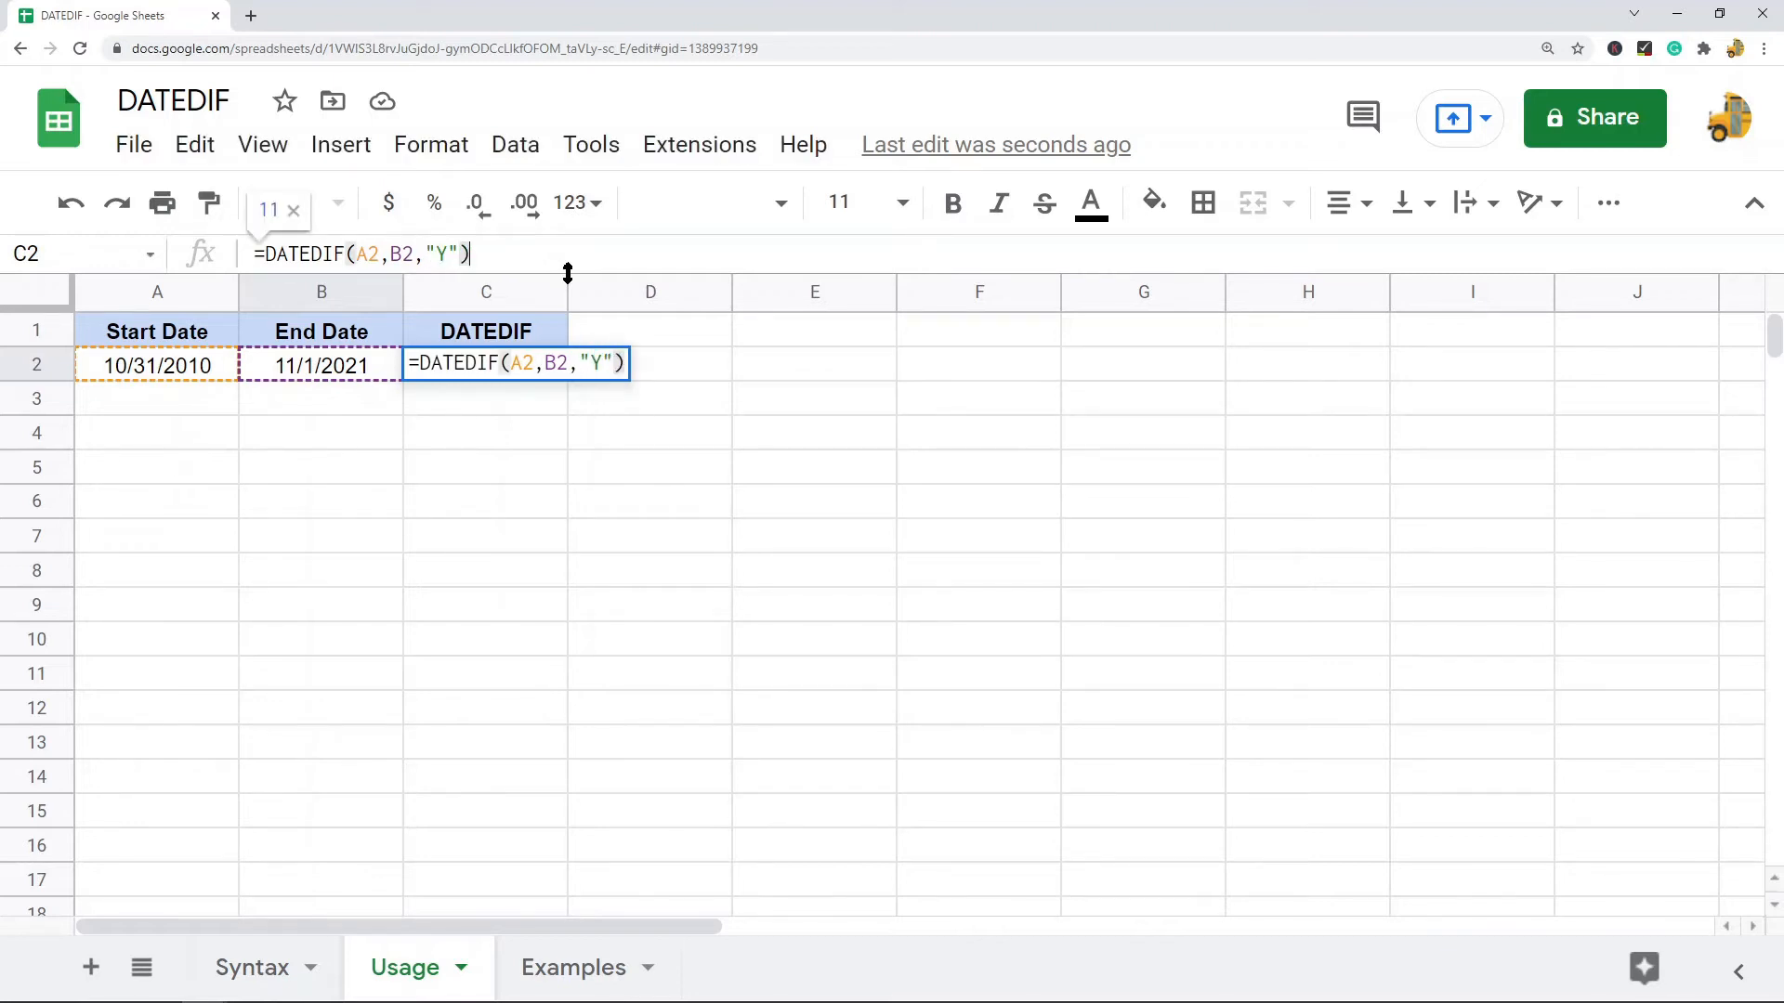
{"action": "key", "text": "Return"}
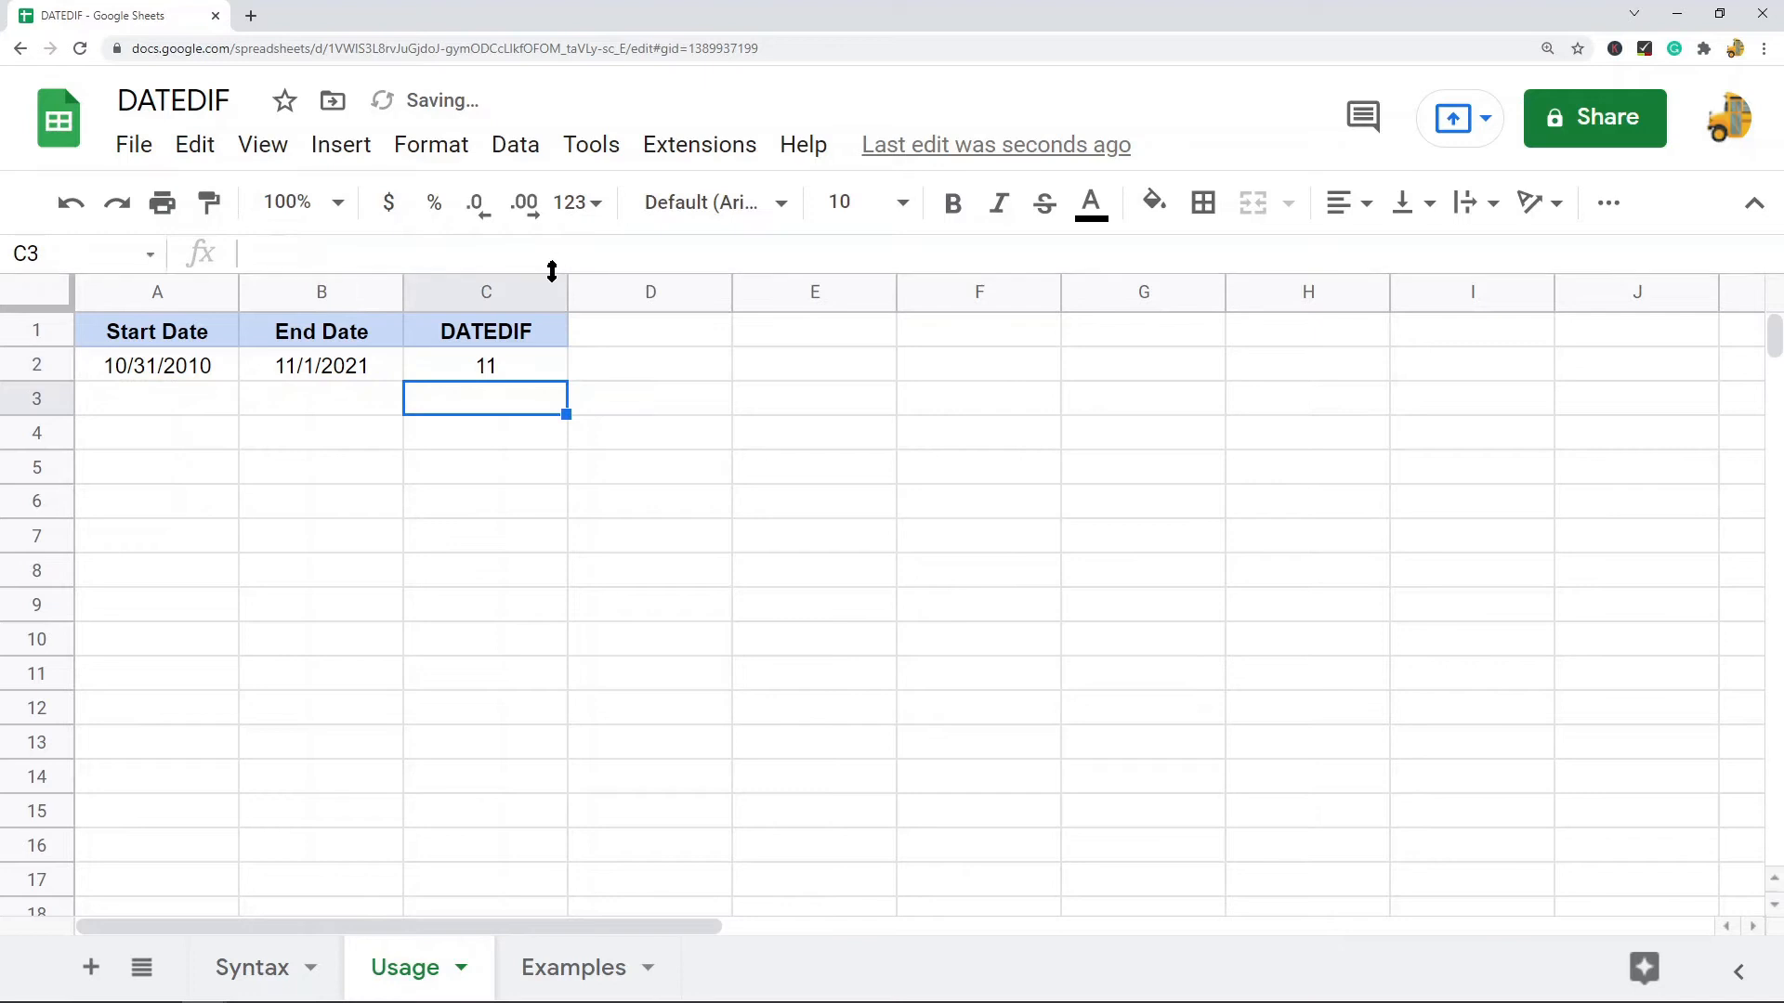
Change the unit argument of the DATEDIF formula in C2 to "M" to count whole months.
{"action": "left_click", "coordinate": [518, 371]}
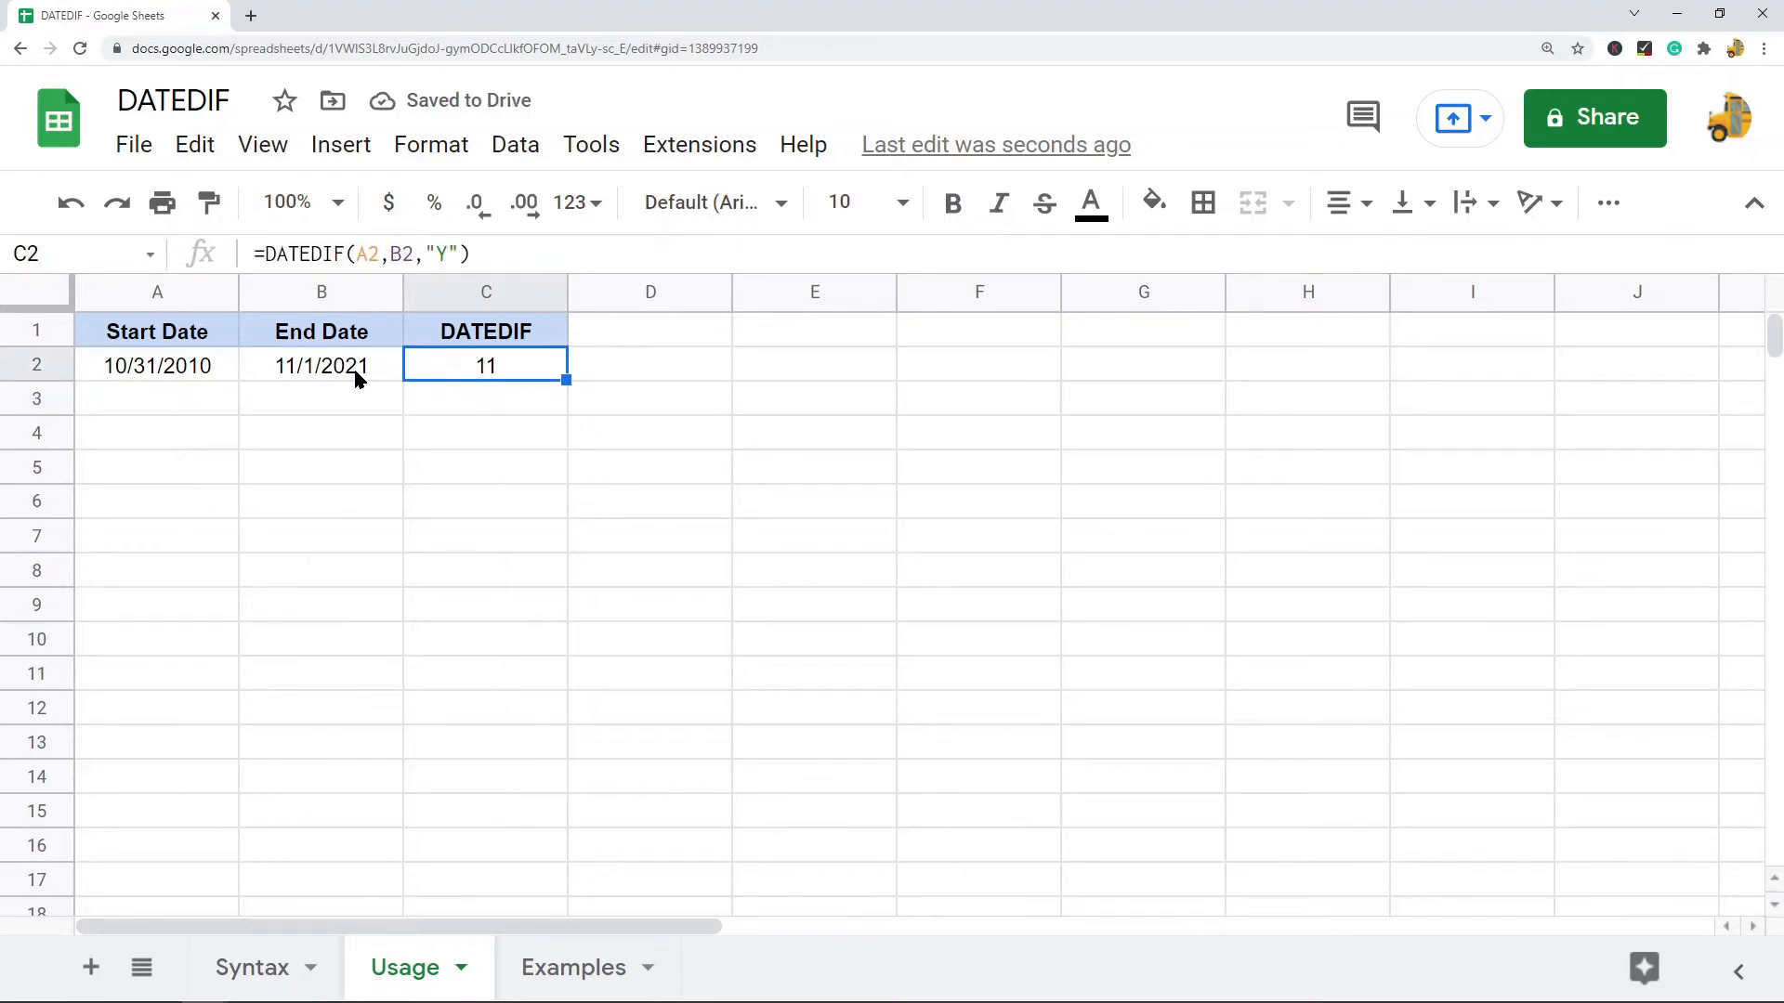
{"action": "double_click", "coordinate": [443, 254]}
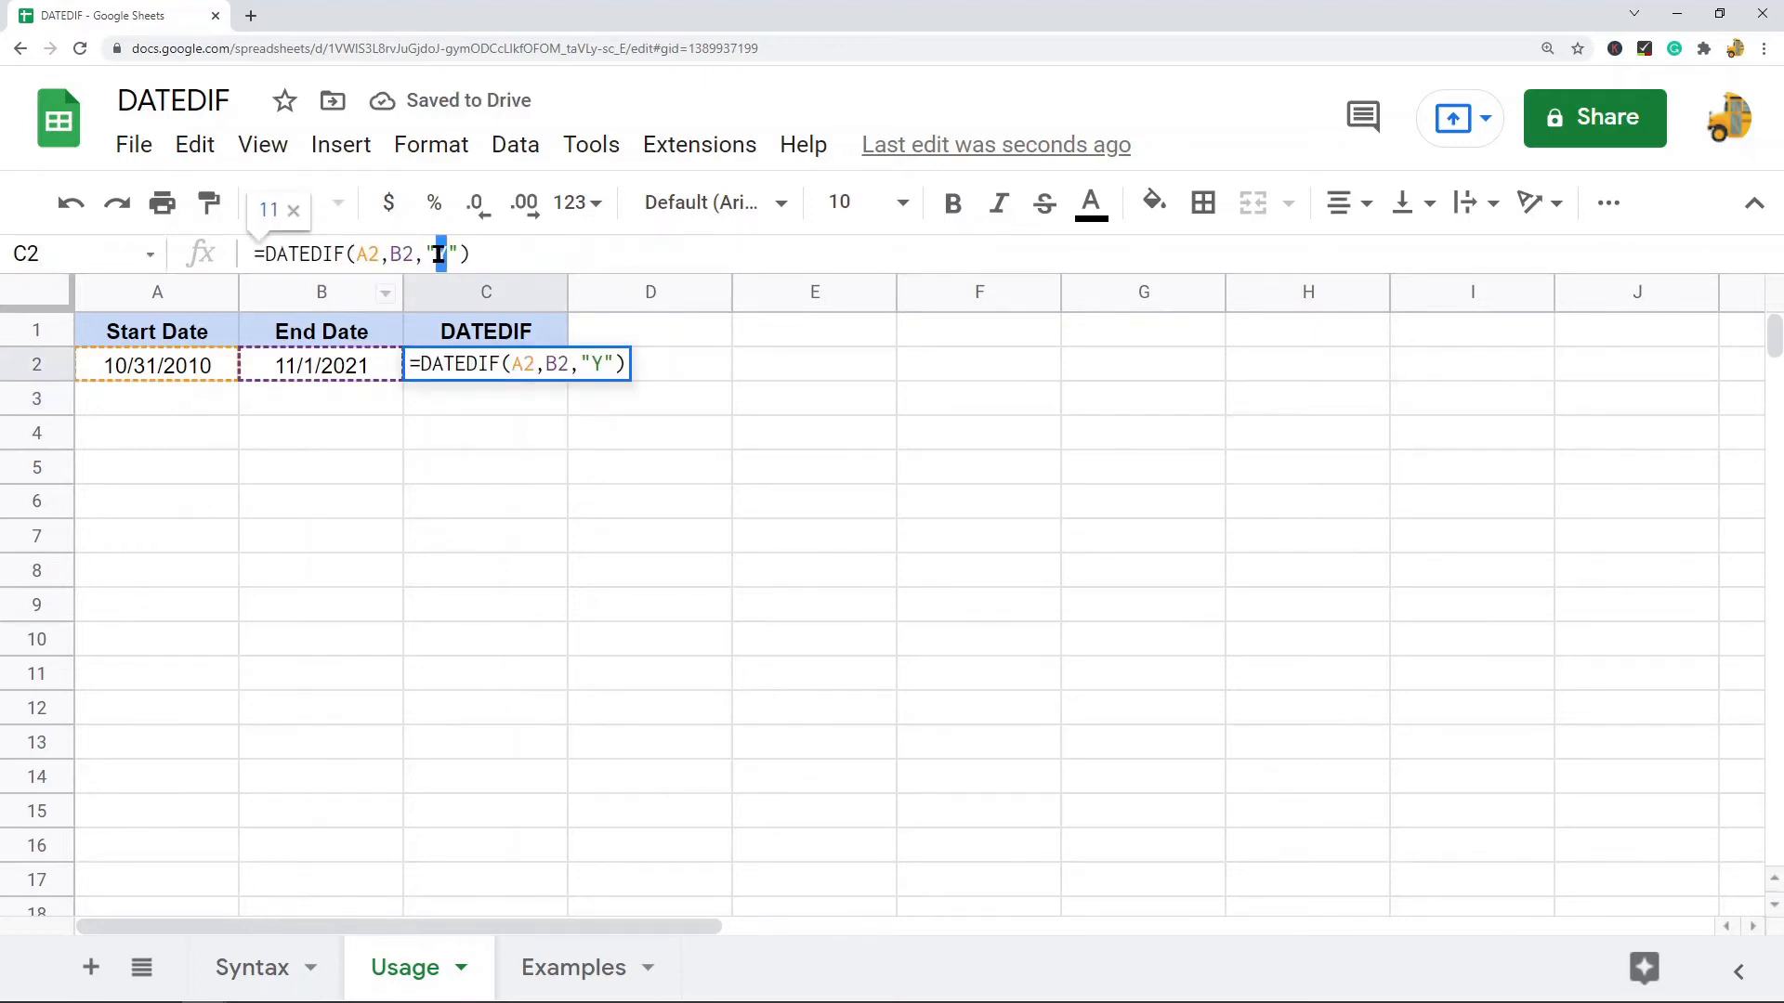
{"action": "type", "text": "M"}
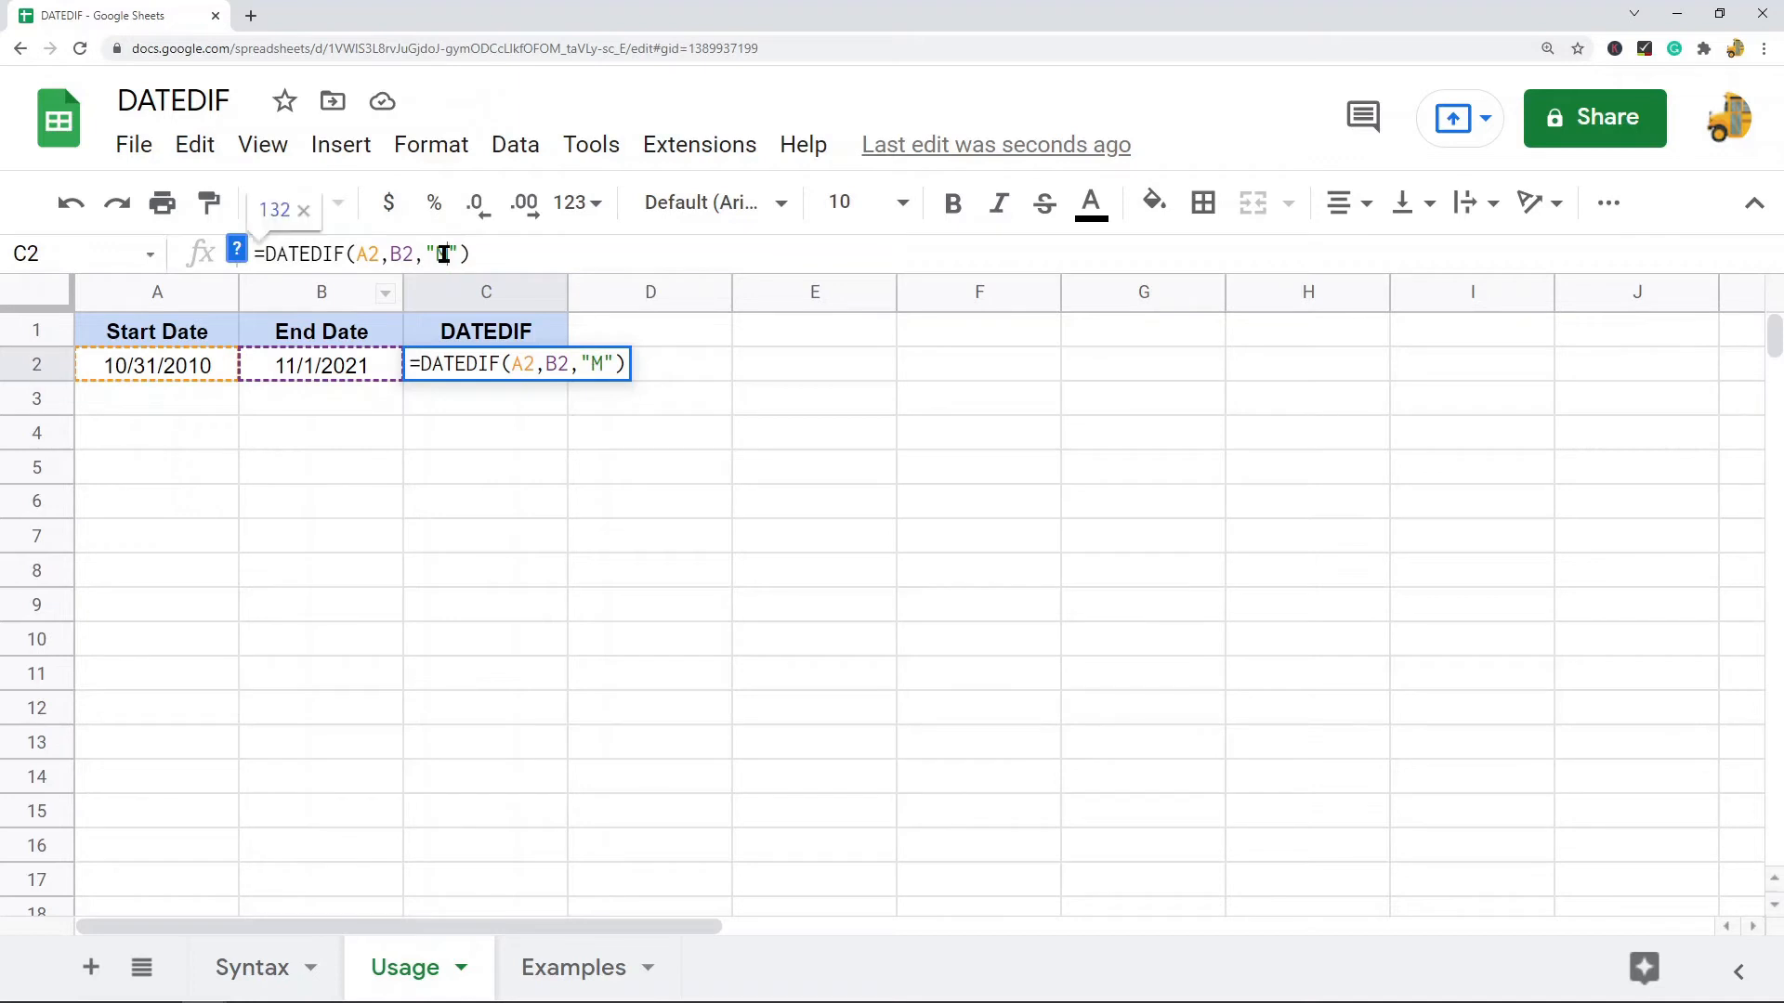
{"action": "key", "text": "Return"}
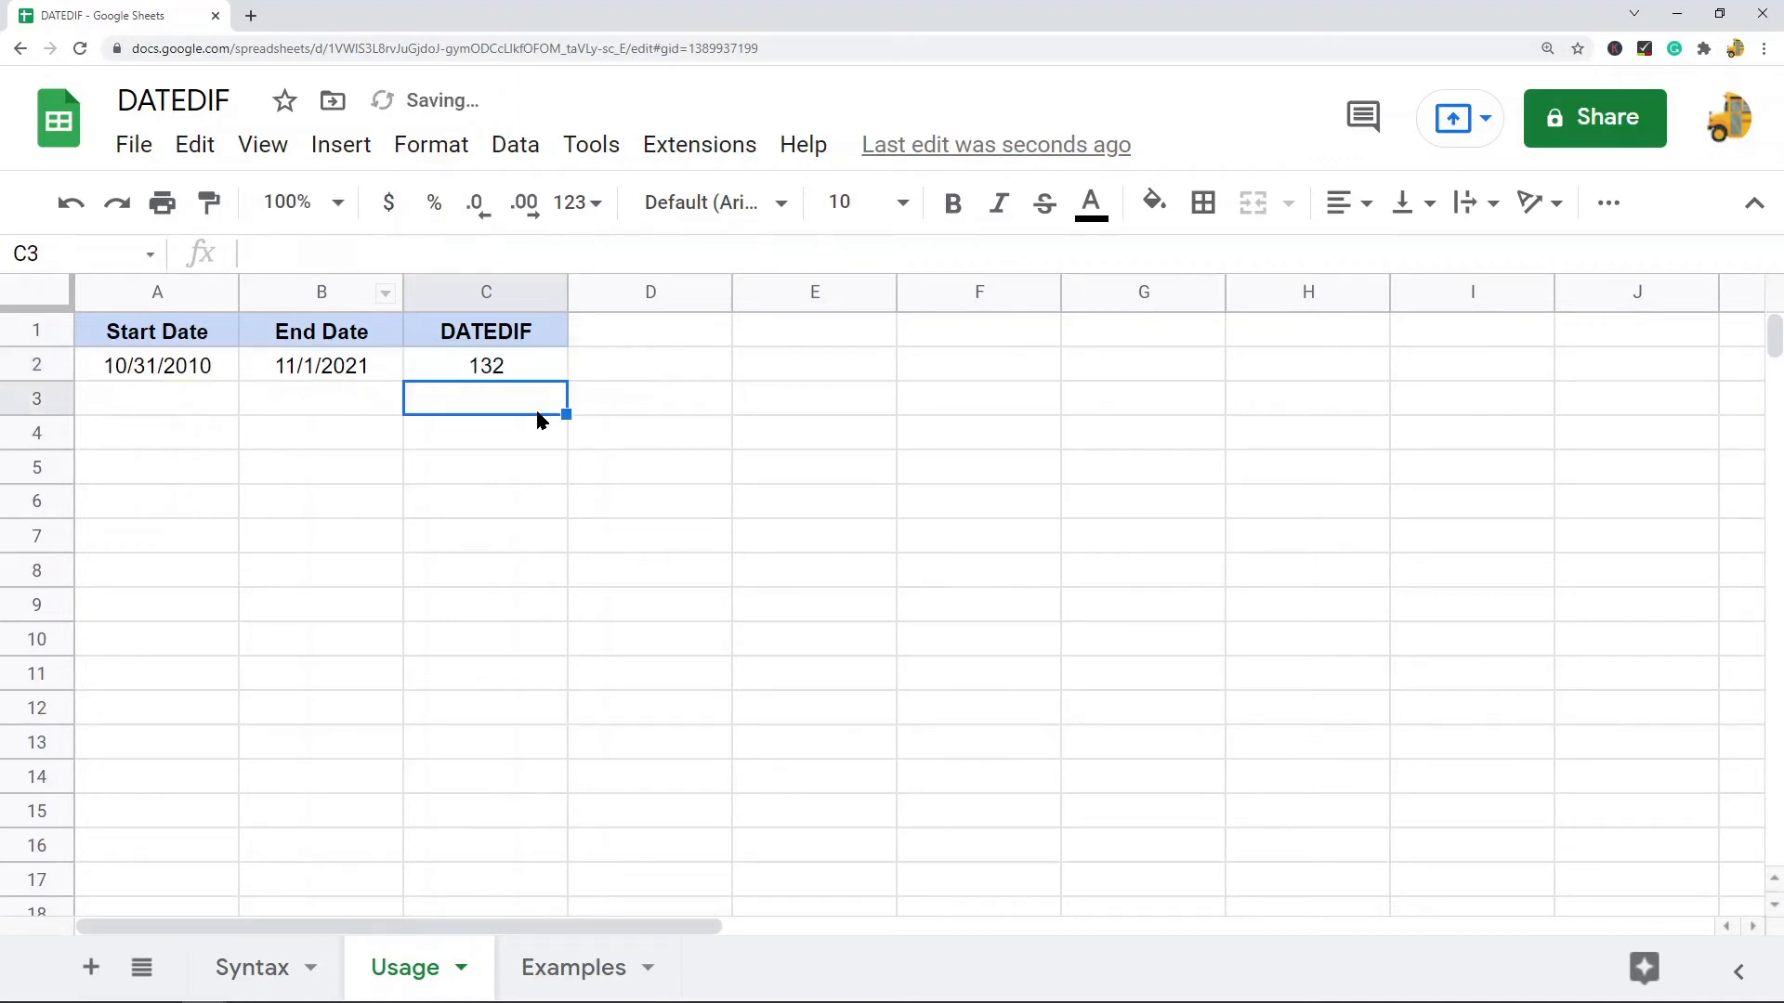
Set the unit in C2's DATEDIF formula to "D" to count the days between the two dates.
{"action": "left_click", "coordinate": [507, 369]}
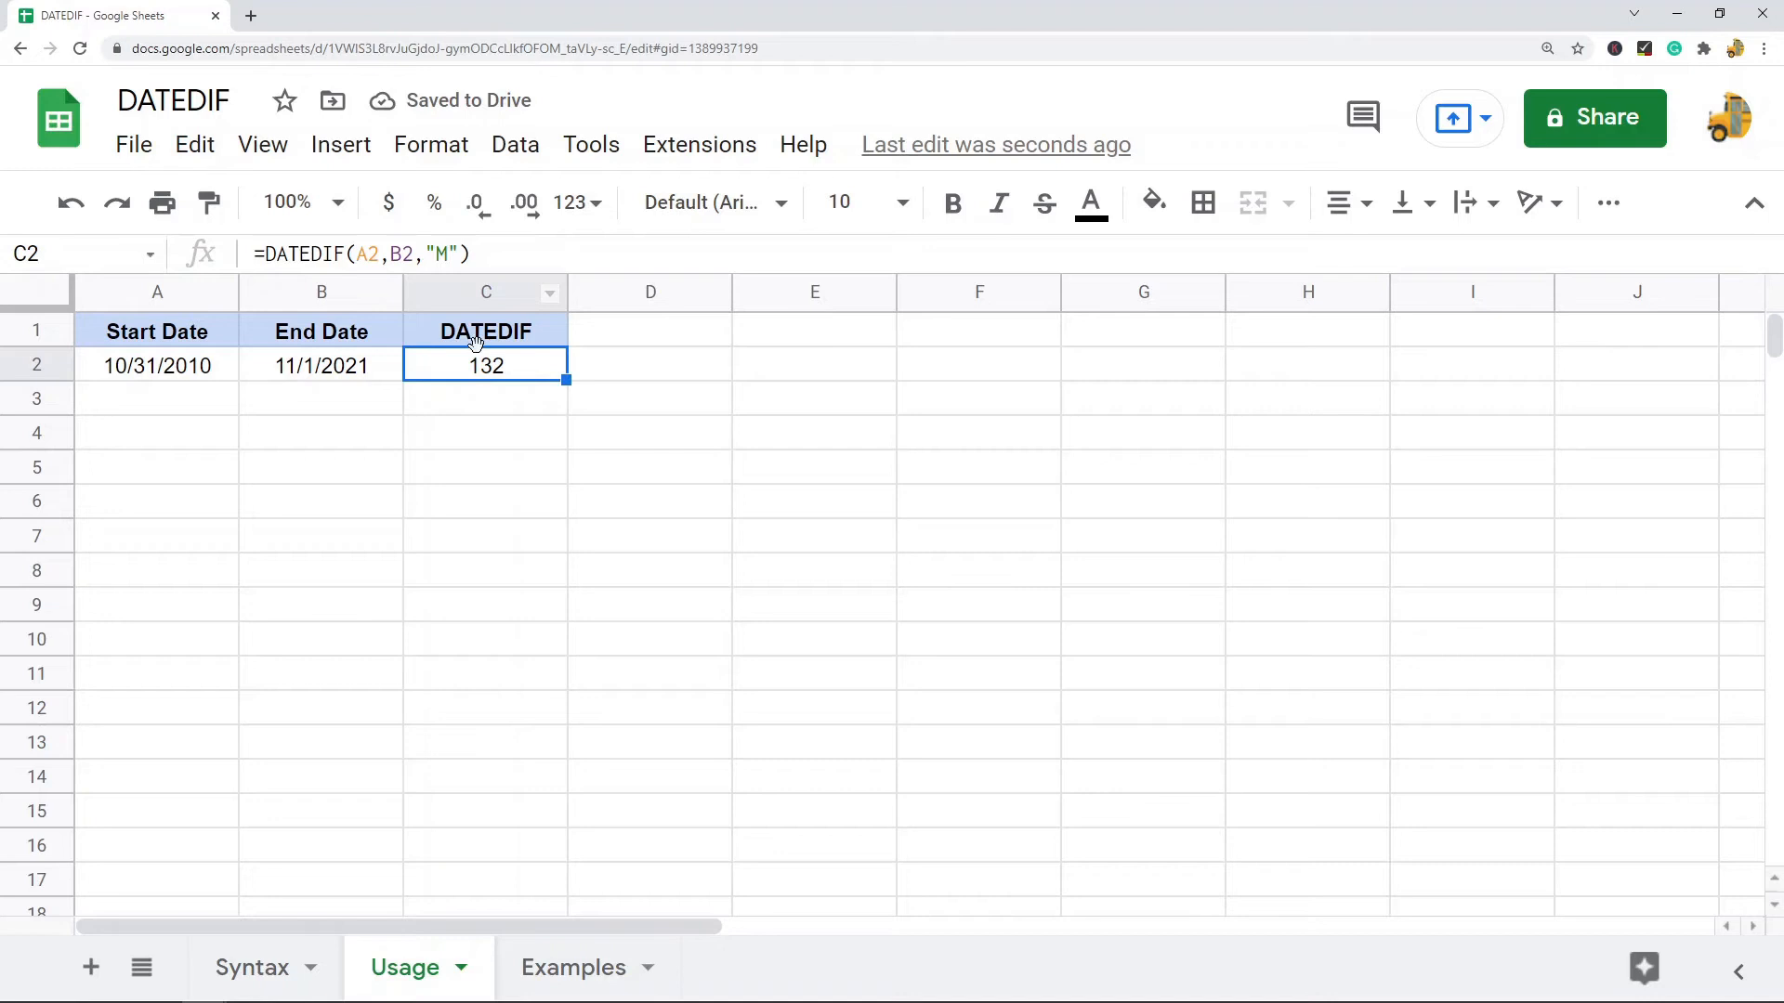
{"action": "double_click", "coordinate": [444, 262]}
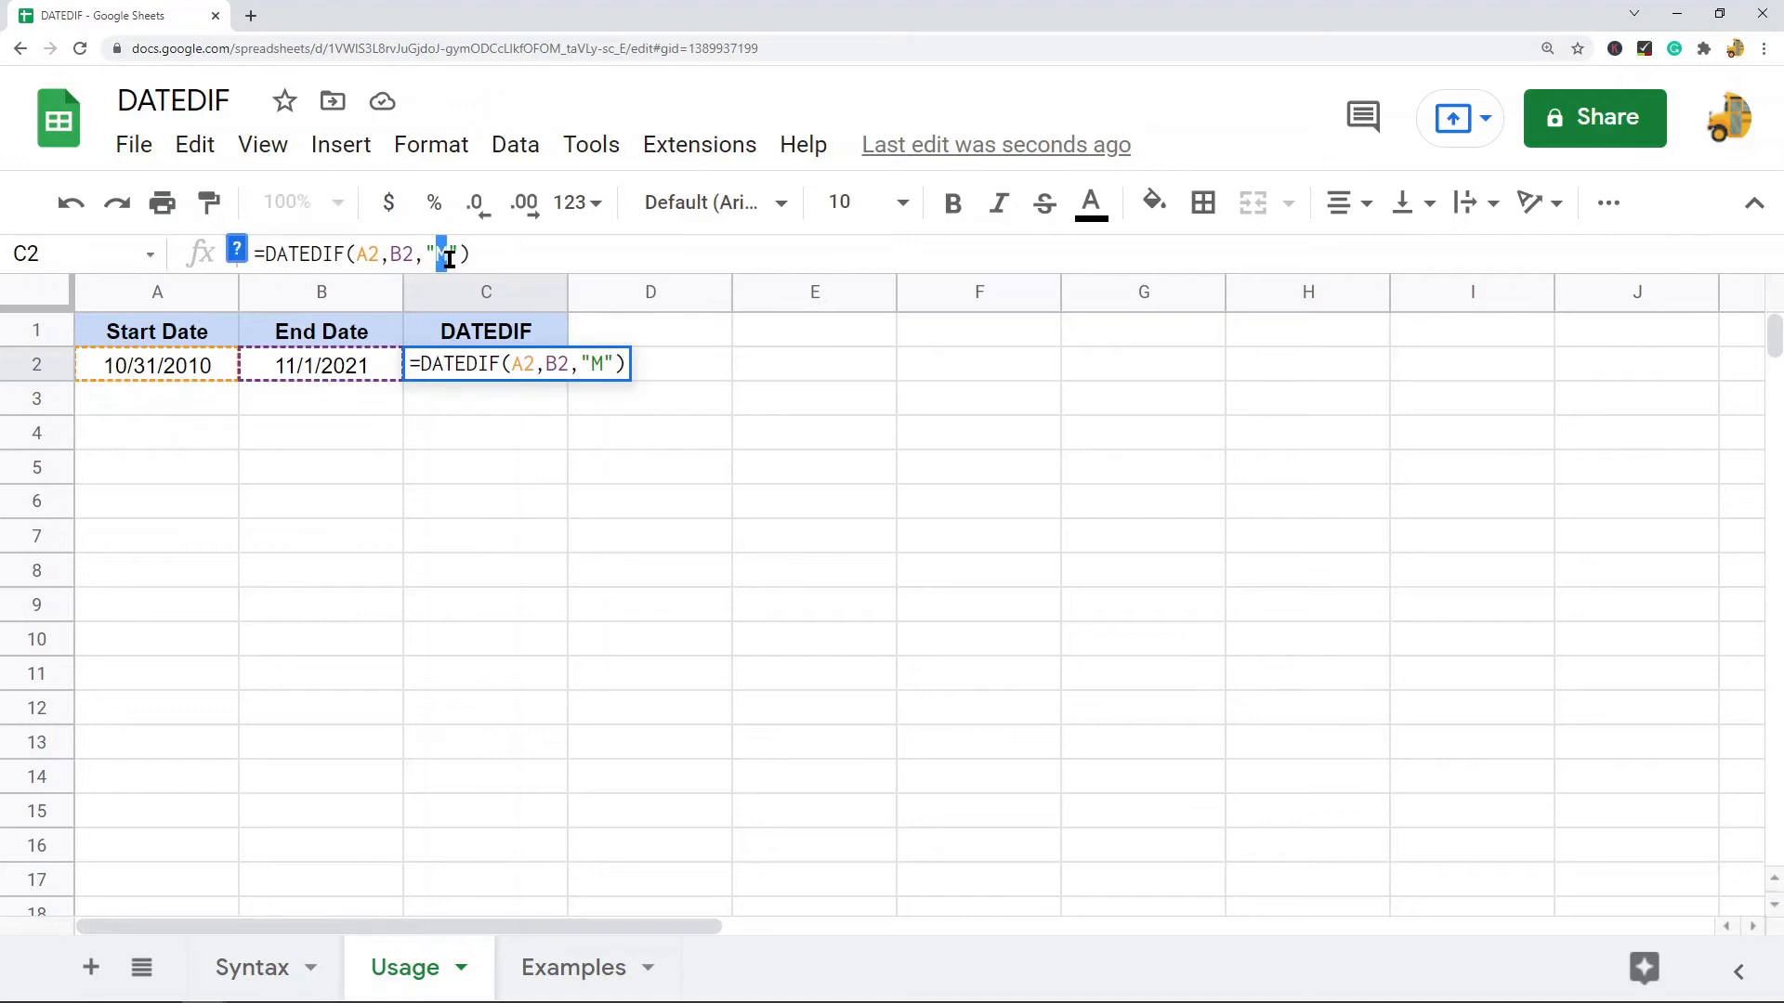
{"action": "type", "text": "D"}
{"action": "key", "text": "Return"}
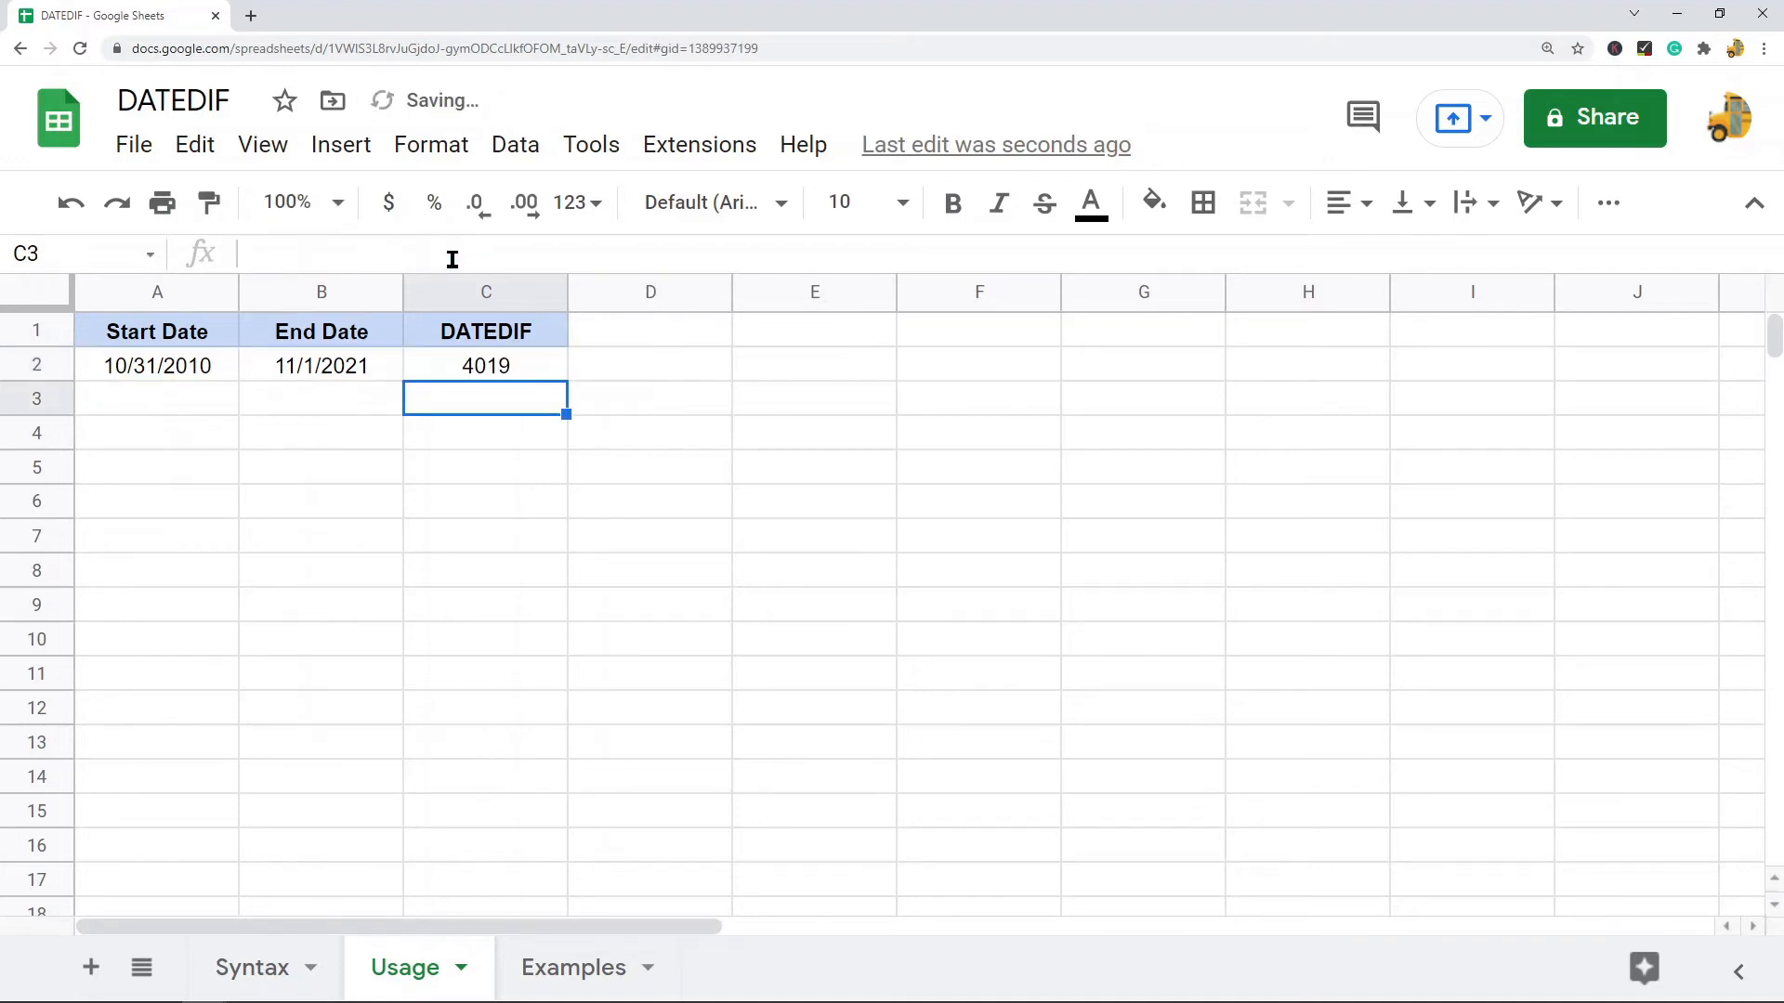
{"action": "left_click", "coordinate": [517, 362]}
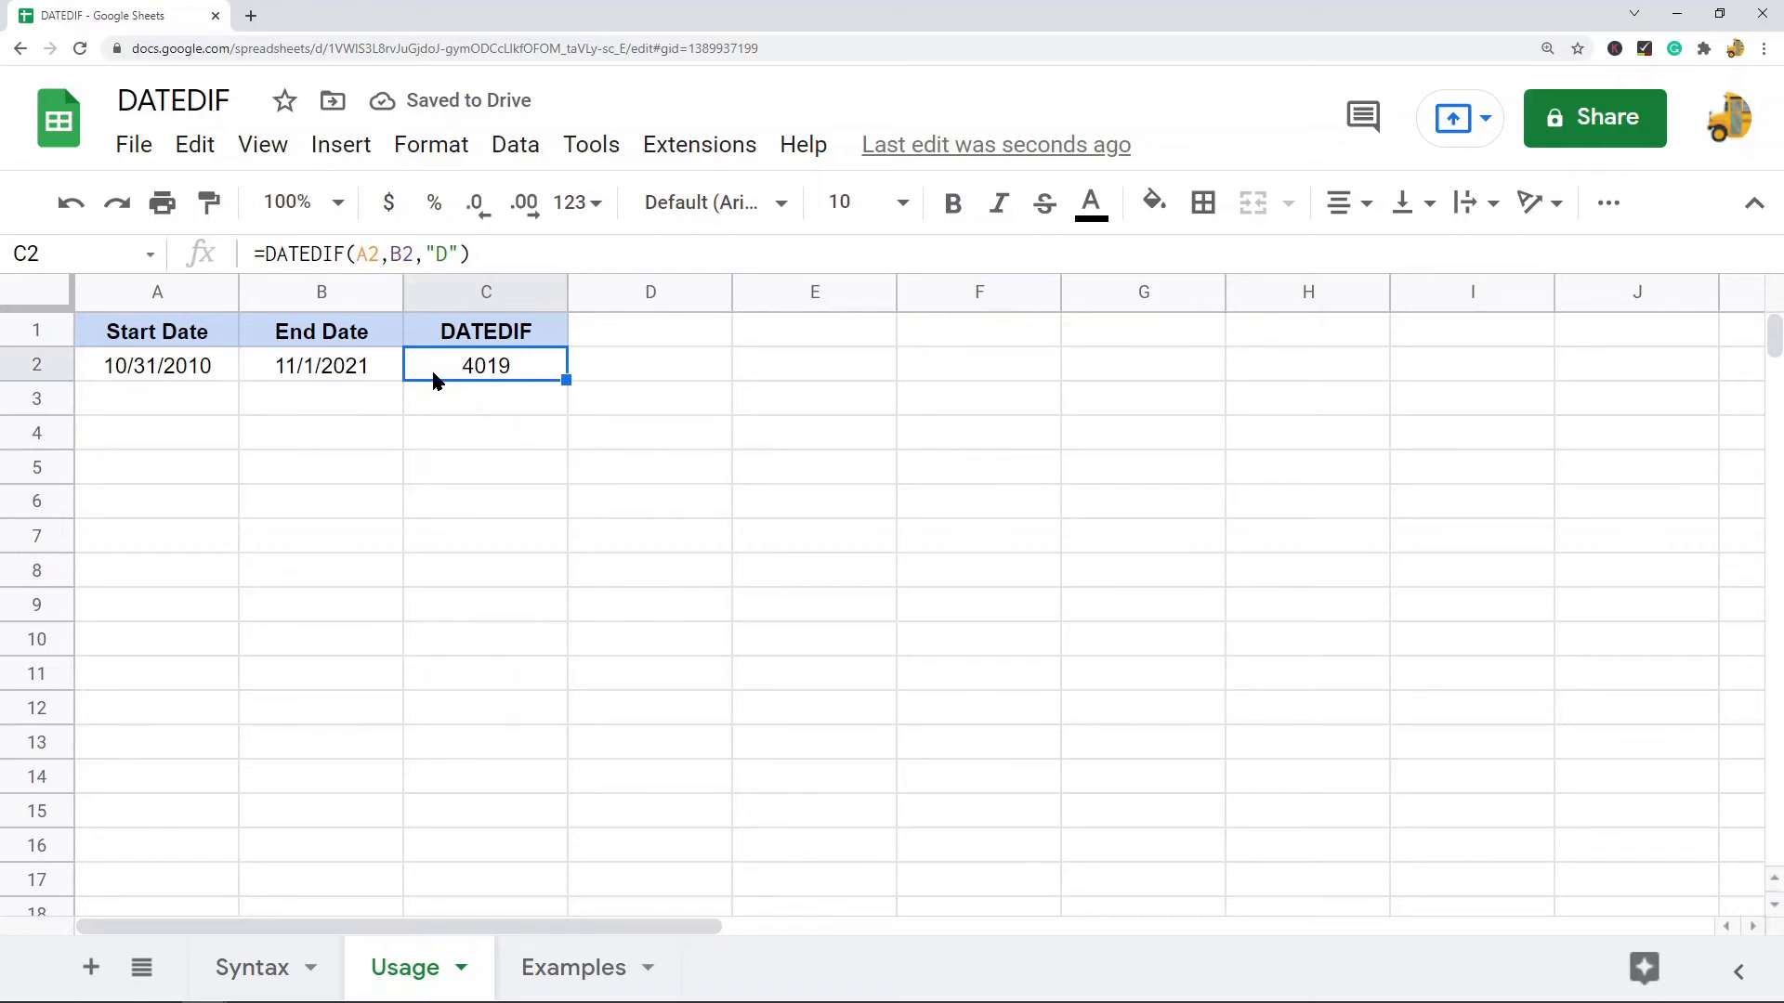
On the Examples sheet, examine the start and end dates and the DATEDIF formula for each unit in column C.
{"action": "left_click", "coordinate": [569, 967]}
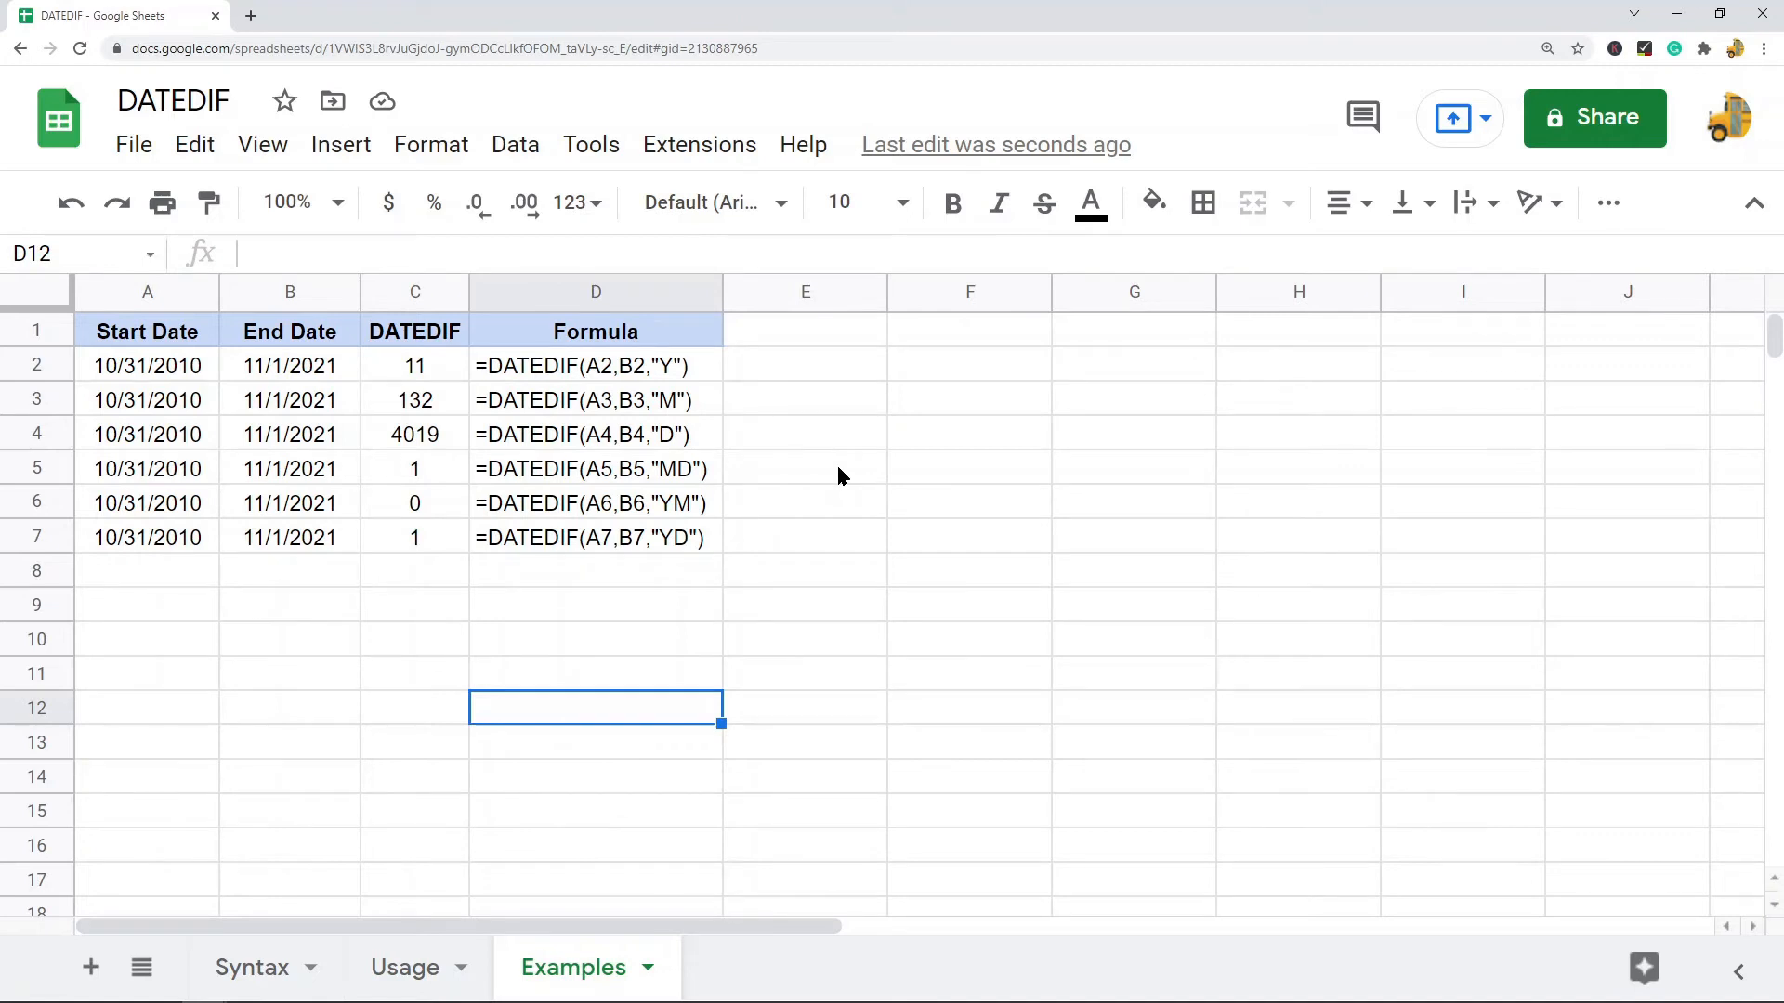
{"action": "left_click", "coordinate": [175, 375]}
{"action": "left_click", "coordinate": [323, 380]}
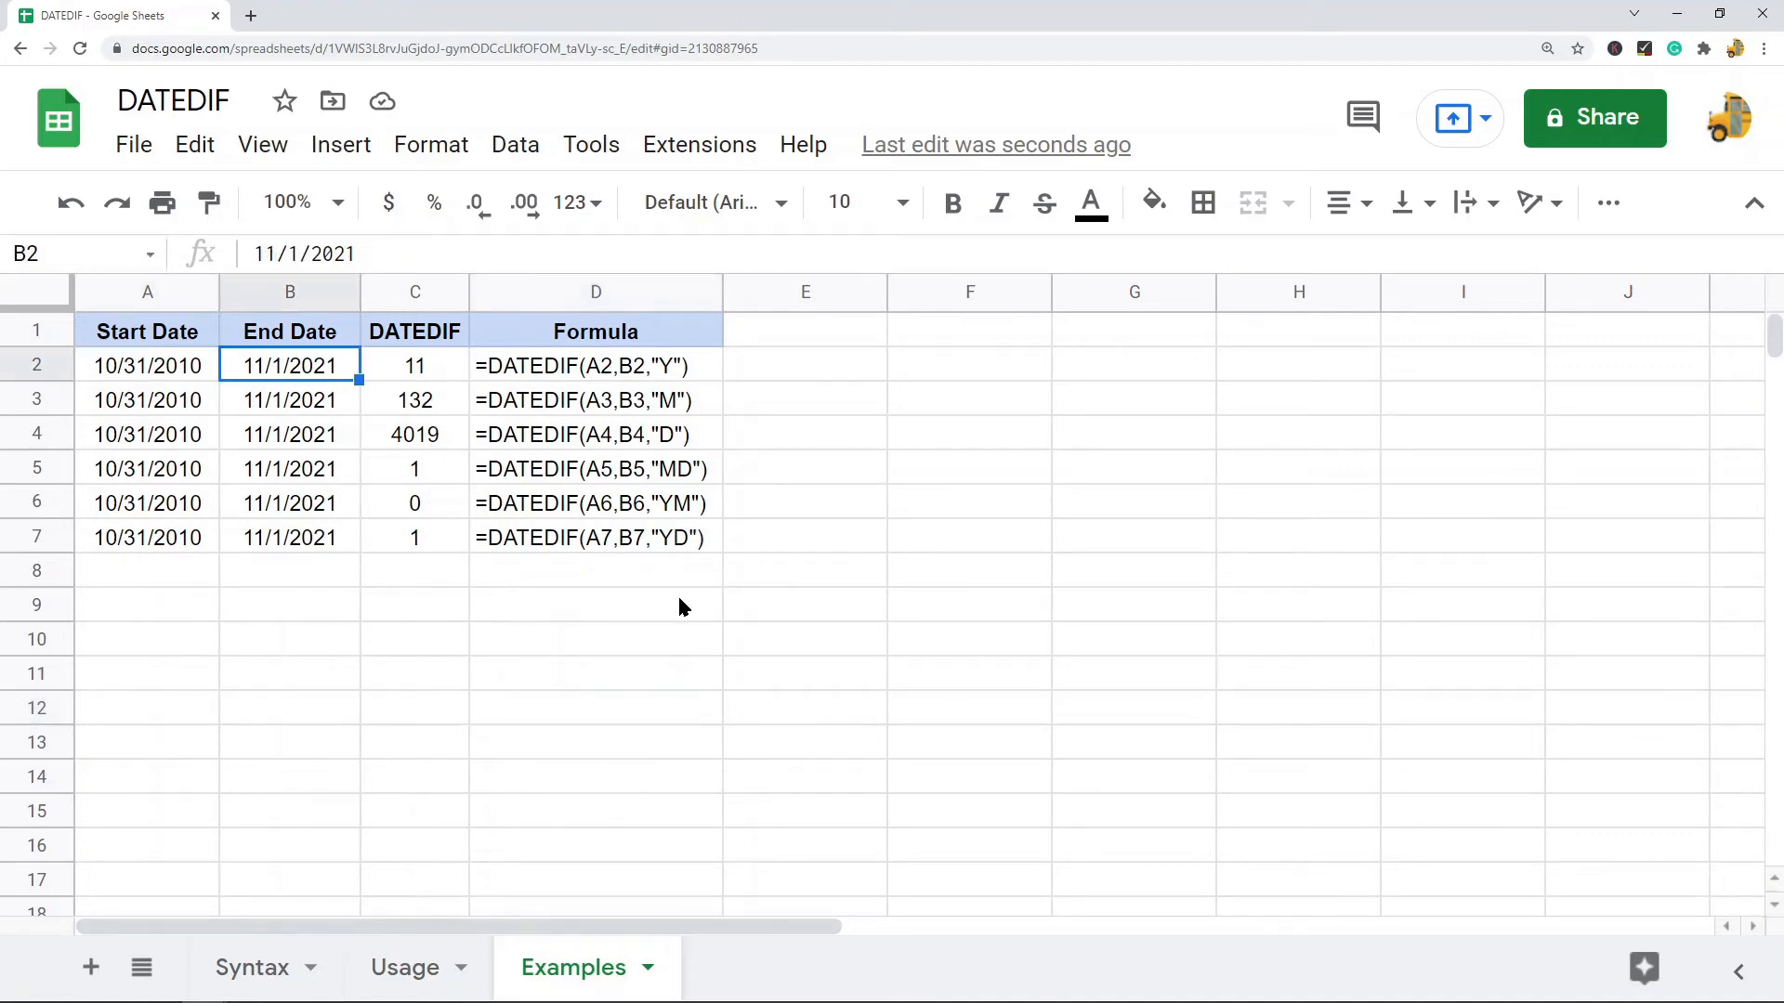
{"action": "left_click", "coordinate": [434, 371]}
{"action": "left_click", "coordinate": [437, 411]}
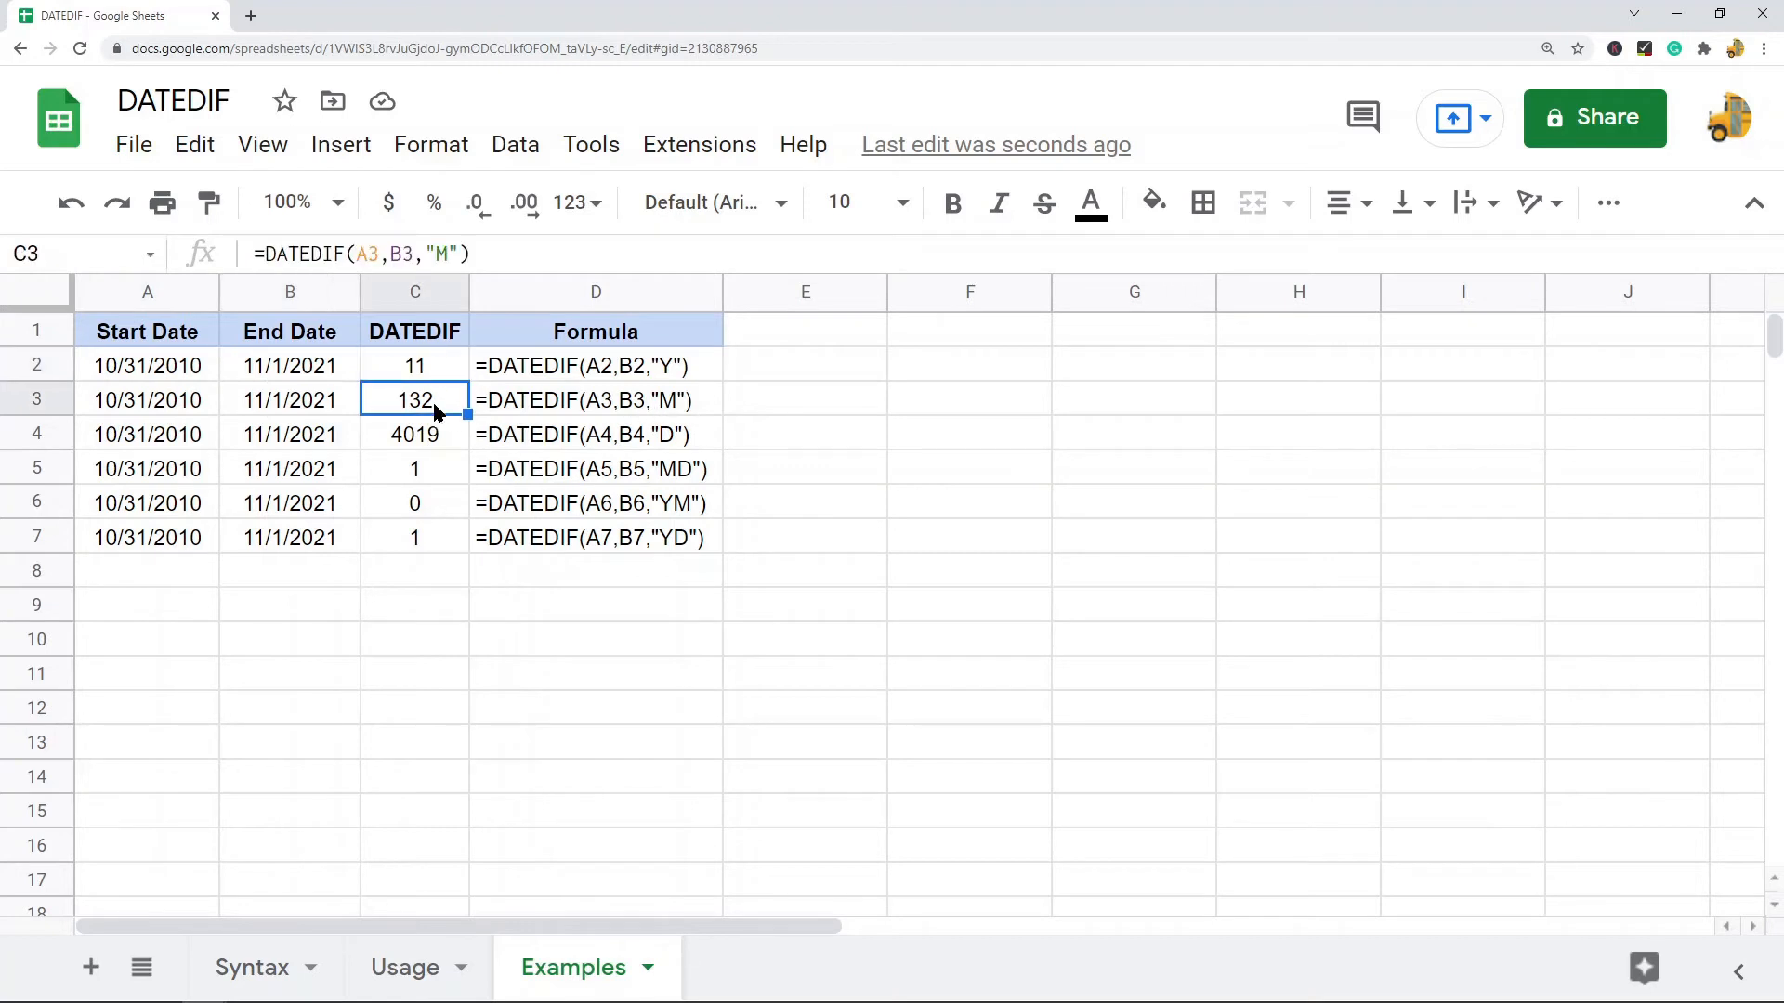
{"action": "key", "text": "Down"}
{"action": "key", "text": "Down"}
{"action": "key", "text": "Down"}
{"action": "key", "text": "Down"}
{"action": "key", "text": "Up"}
{"action": "key", "text": "Up"}
{"action": "key", "text": "Up"}
{"action": "key", "text": "Up"}
{"action": "key", "text": "Up"}
{"action": "key", "text": "Right"}
{"action": "key", "text": "Left"}
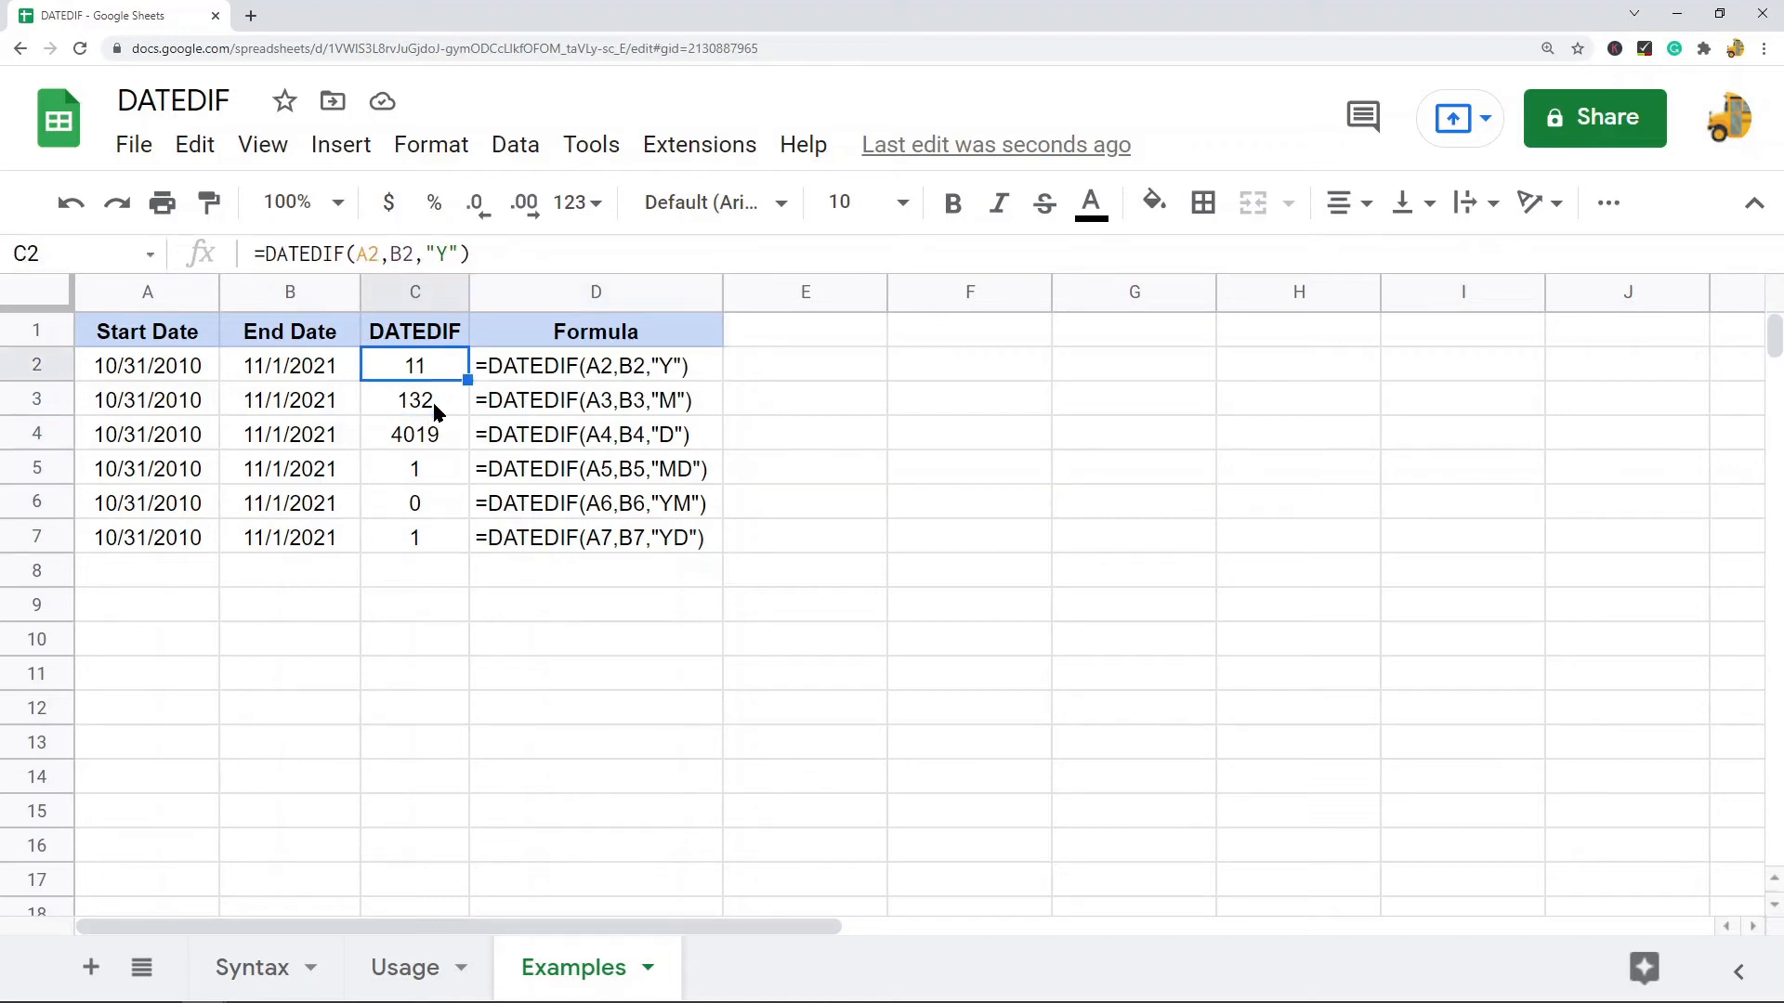
Label the "Y", "M" and "D" examples by entering Years in E2, Months in E3 and Days in E4.
{"action": "double_click", "coordinate": [780, 362]}
{"action": "type", "text": "Years"}
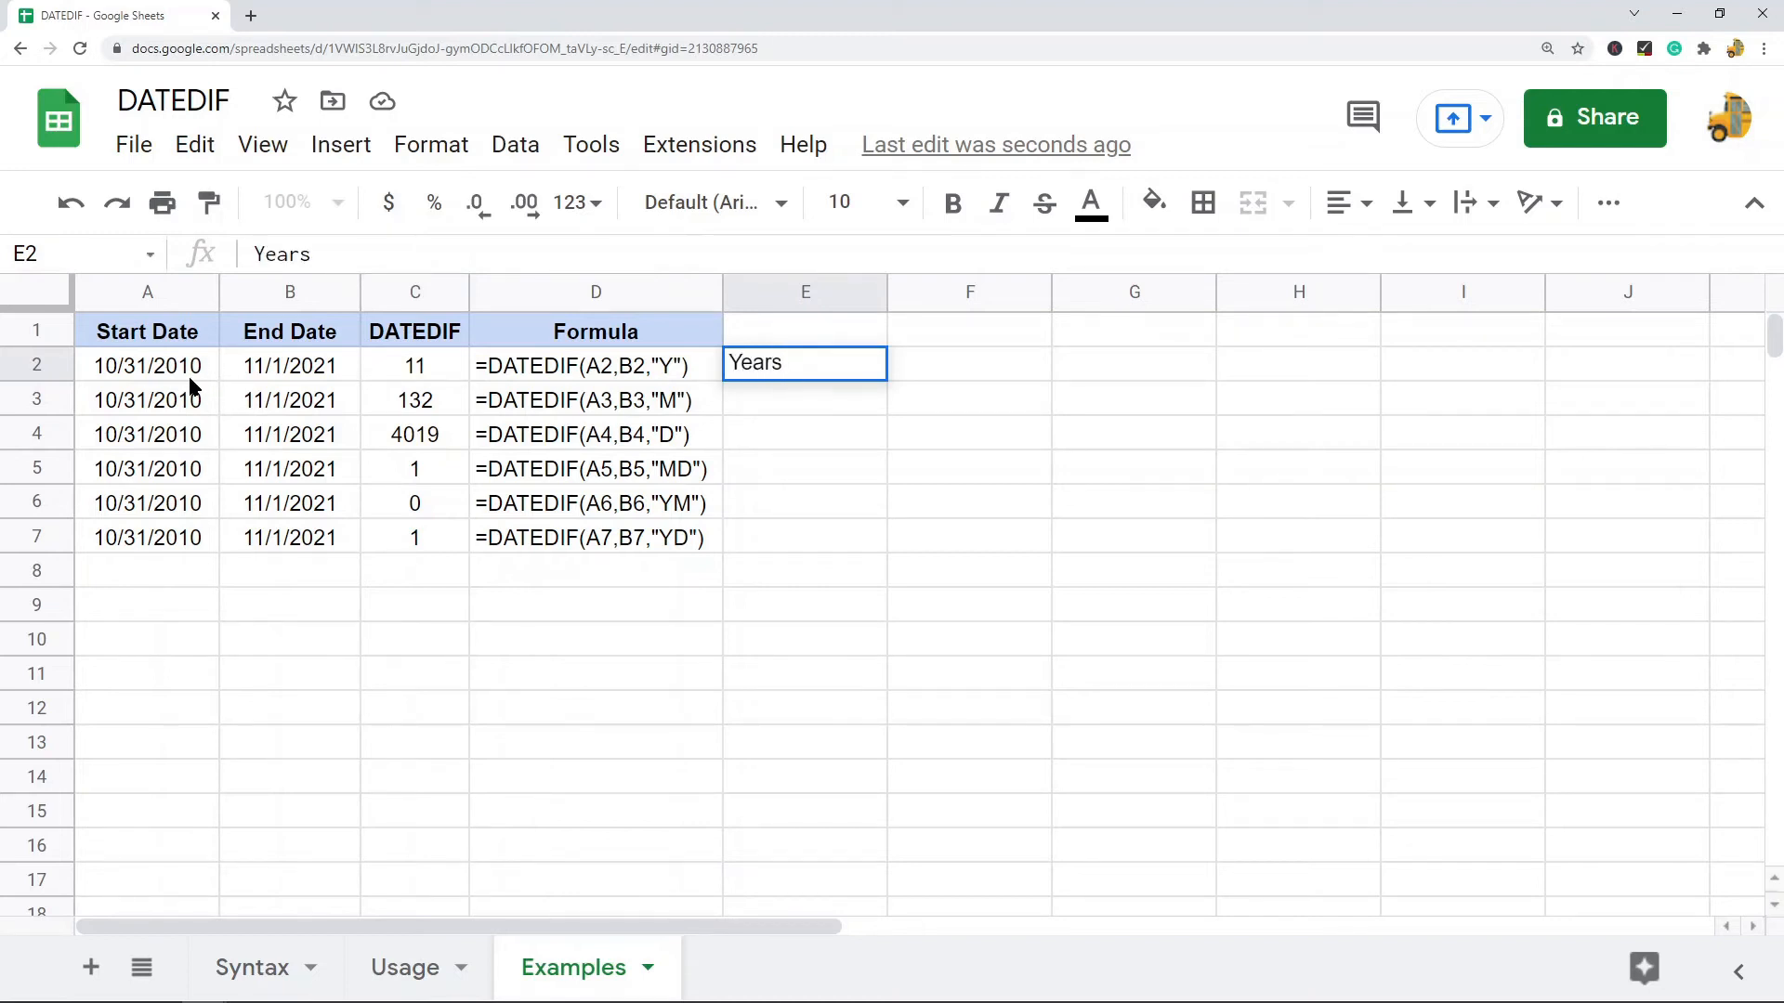
{"action": "left_click", "coordinate": [192, 380]}
{"action": "left_click", "coordinate": [283, 370]}
{"action": "double_click", "coordinate": [776, 398]}
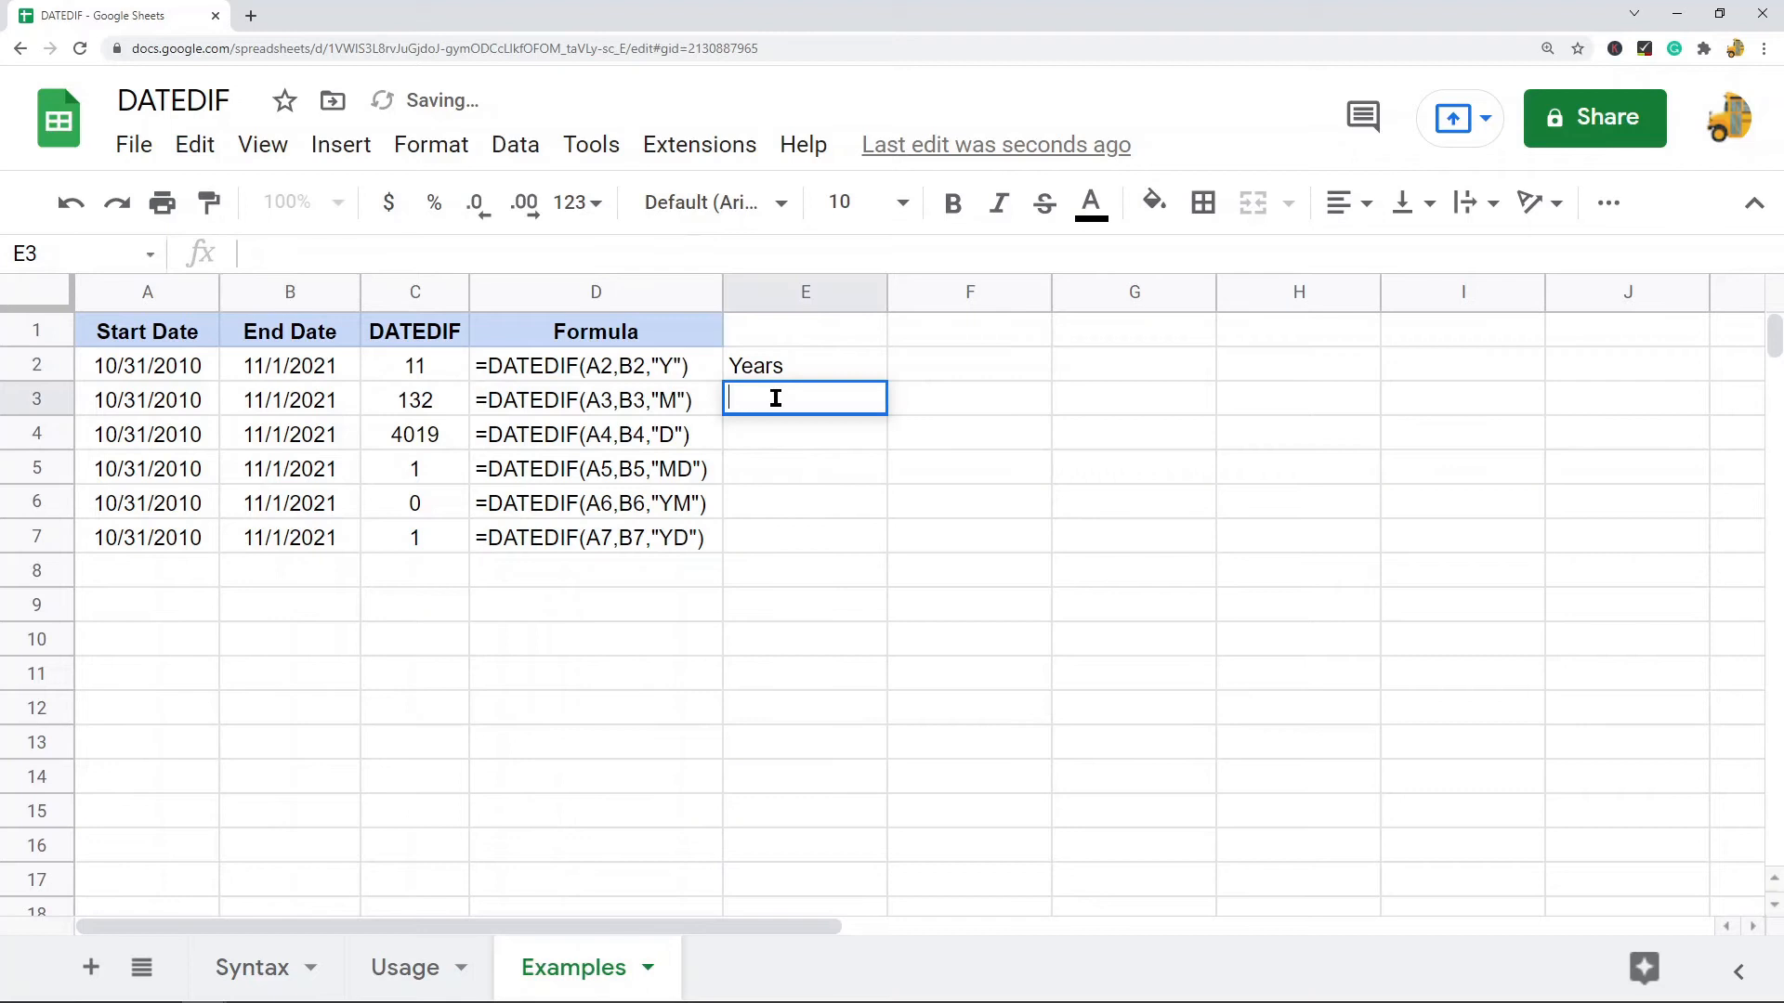
{"action": "type", "text": "Months"}
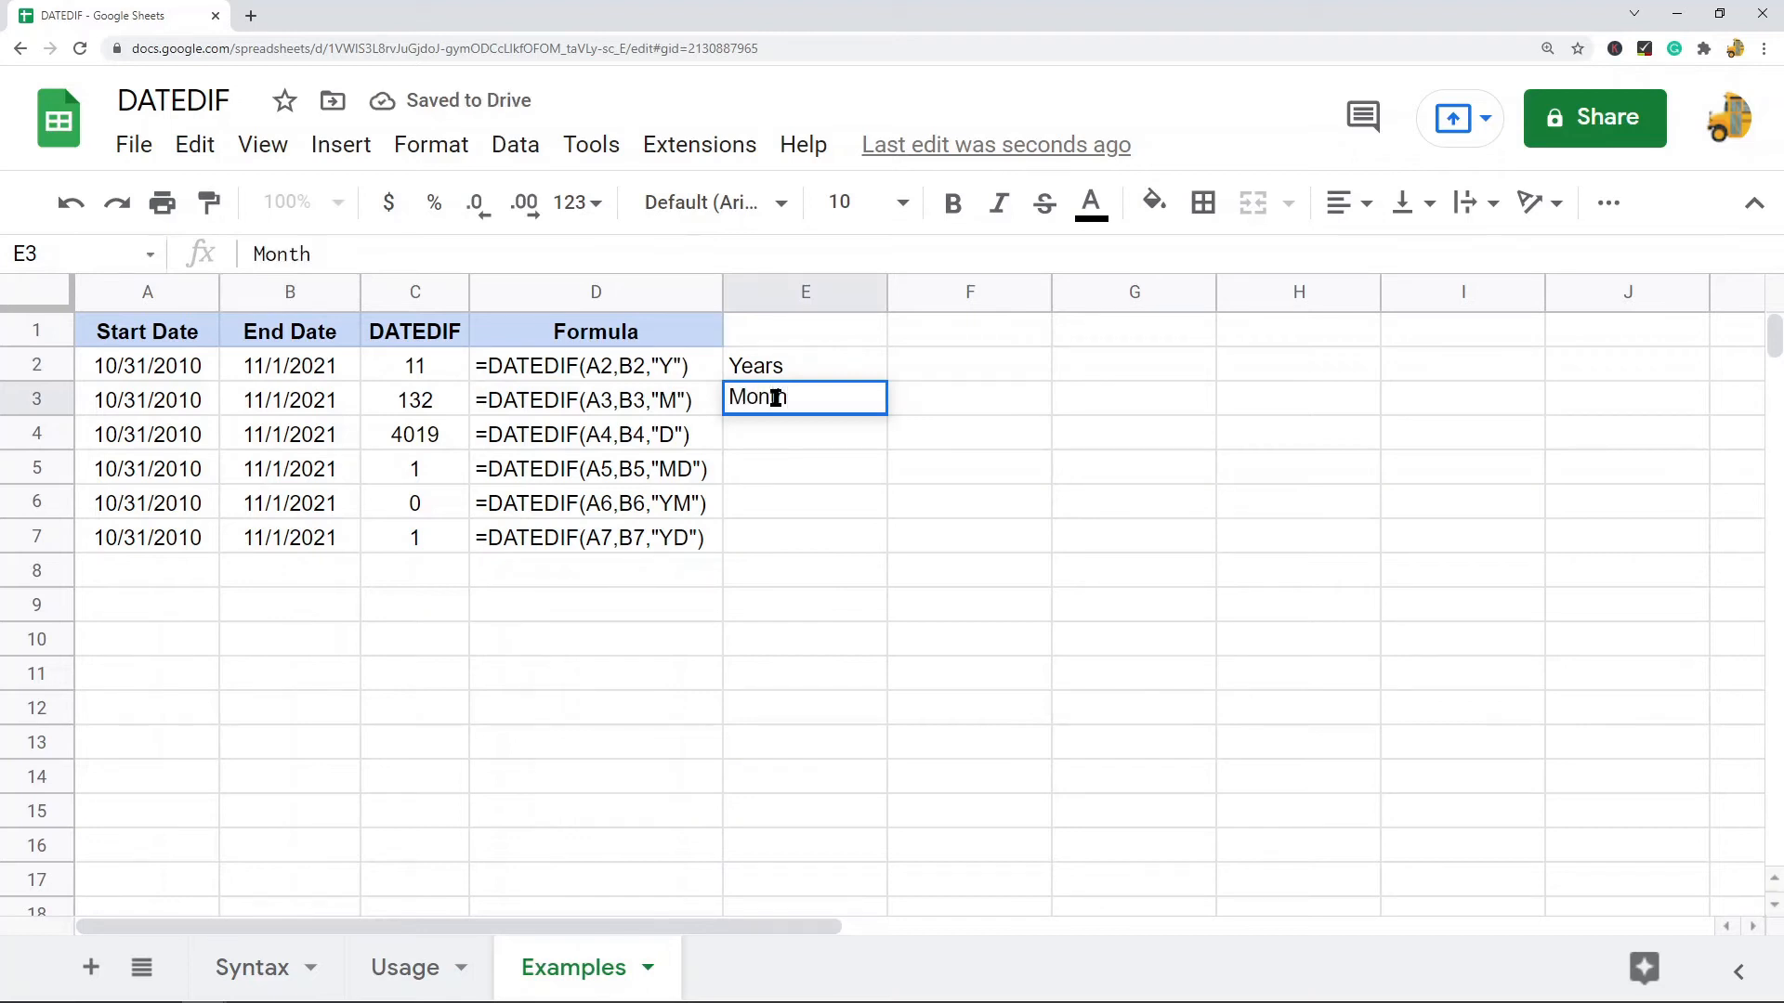
{"action": "left_click", "coordinate": [446, 403]}
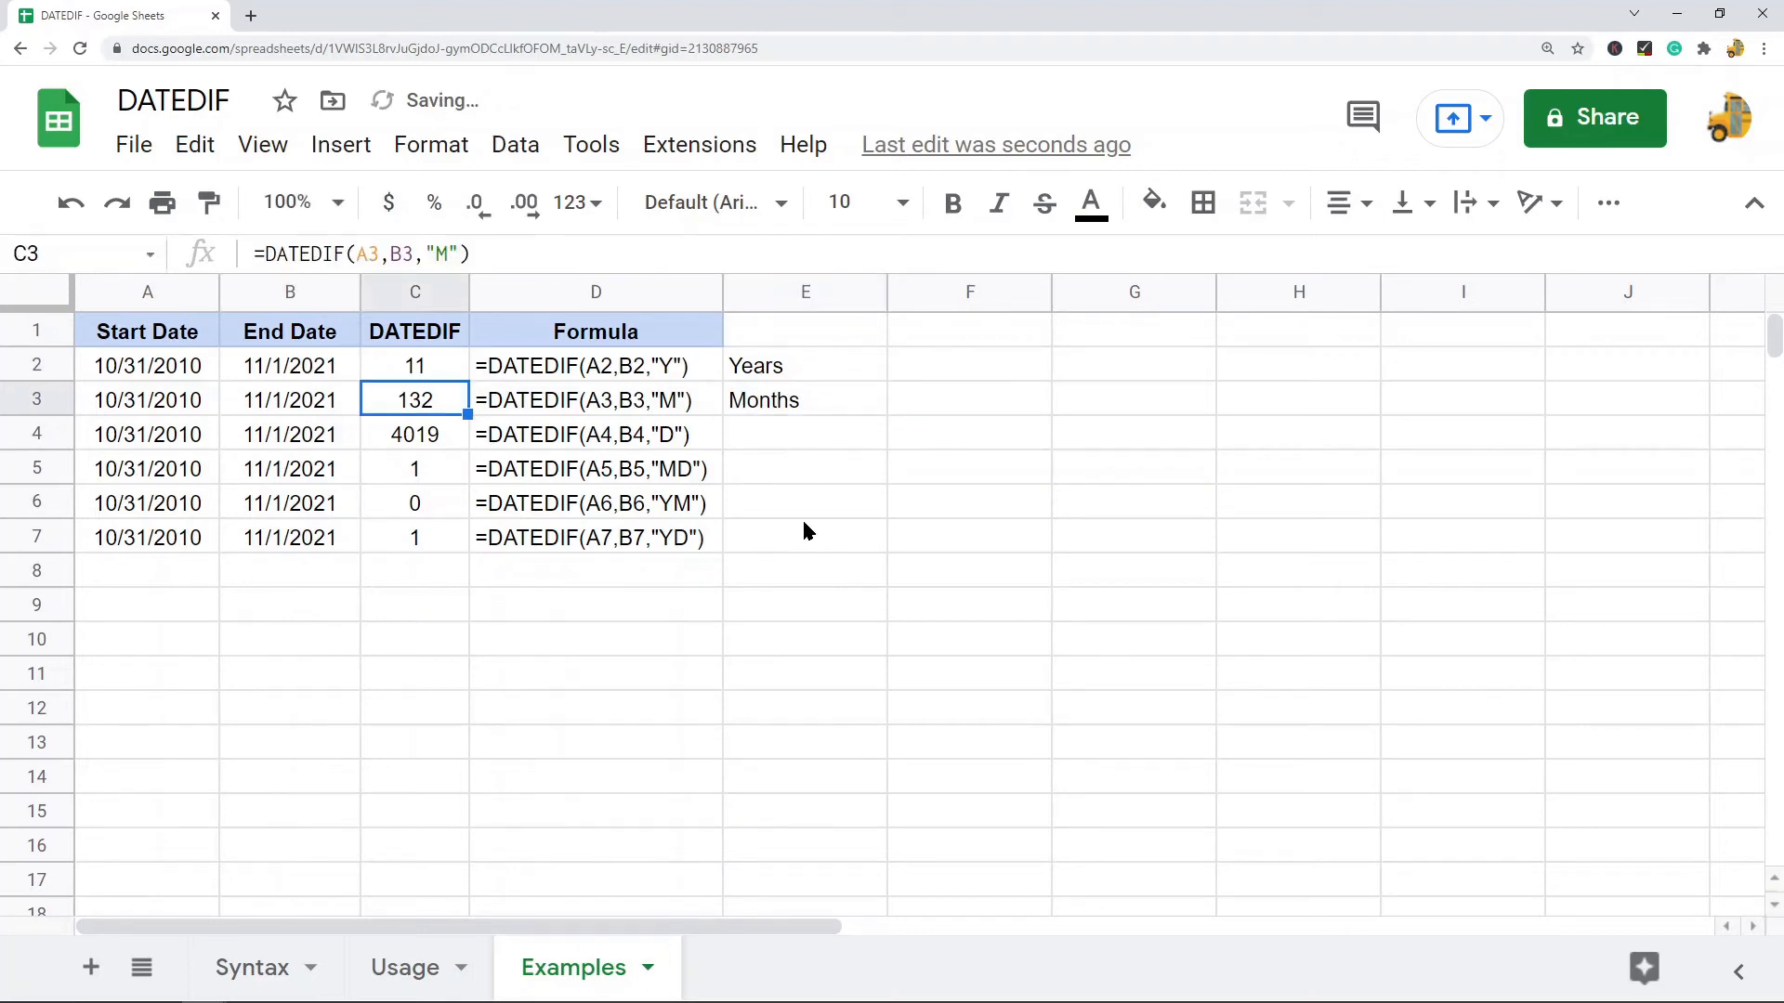
{"action": "left_click", "coordinate": [791, 434]}
{"action": "type", "text": "Days"}
{"action": "left_click", "coordinate": [449, 432]}
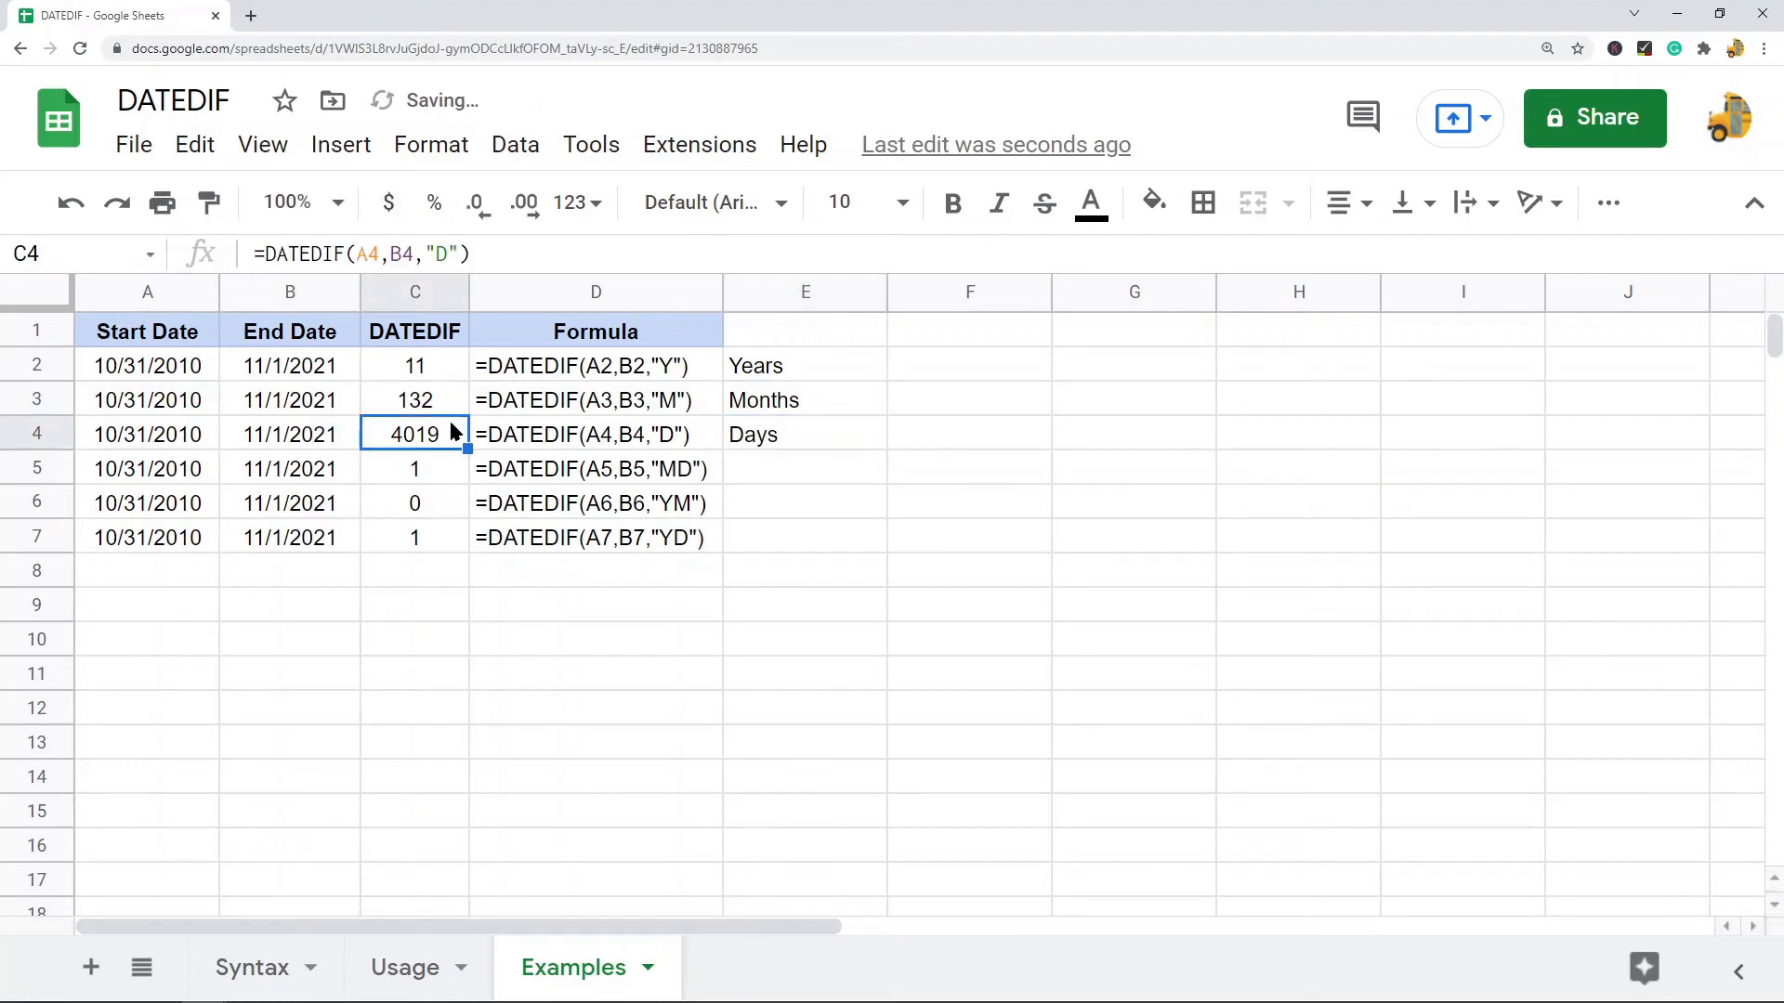
Describe the "MD" example by entering "Days (Not counting months)" in E5, and check it against the dates in row 5.
{"action": "left_click_drag", "start_coordinate": [430, 370], "coordinate": [427, 538]}
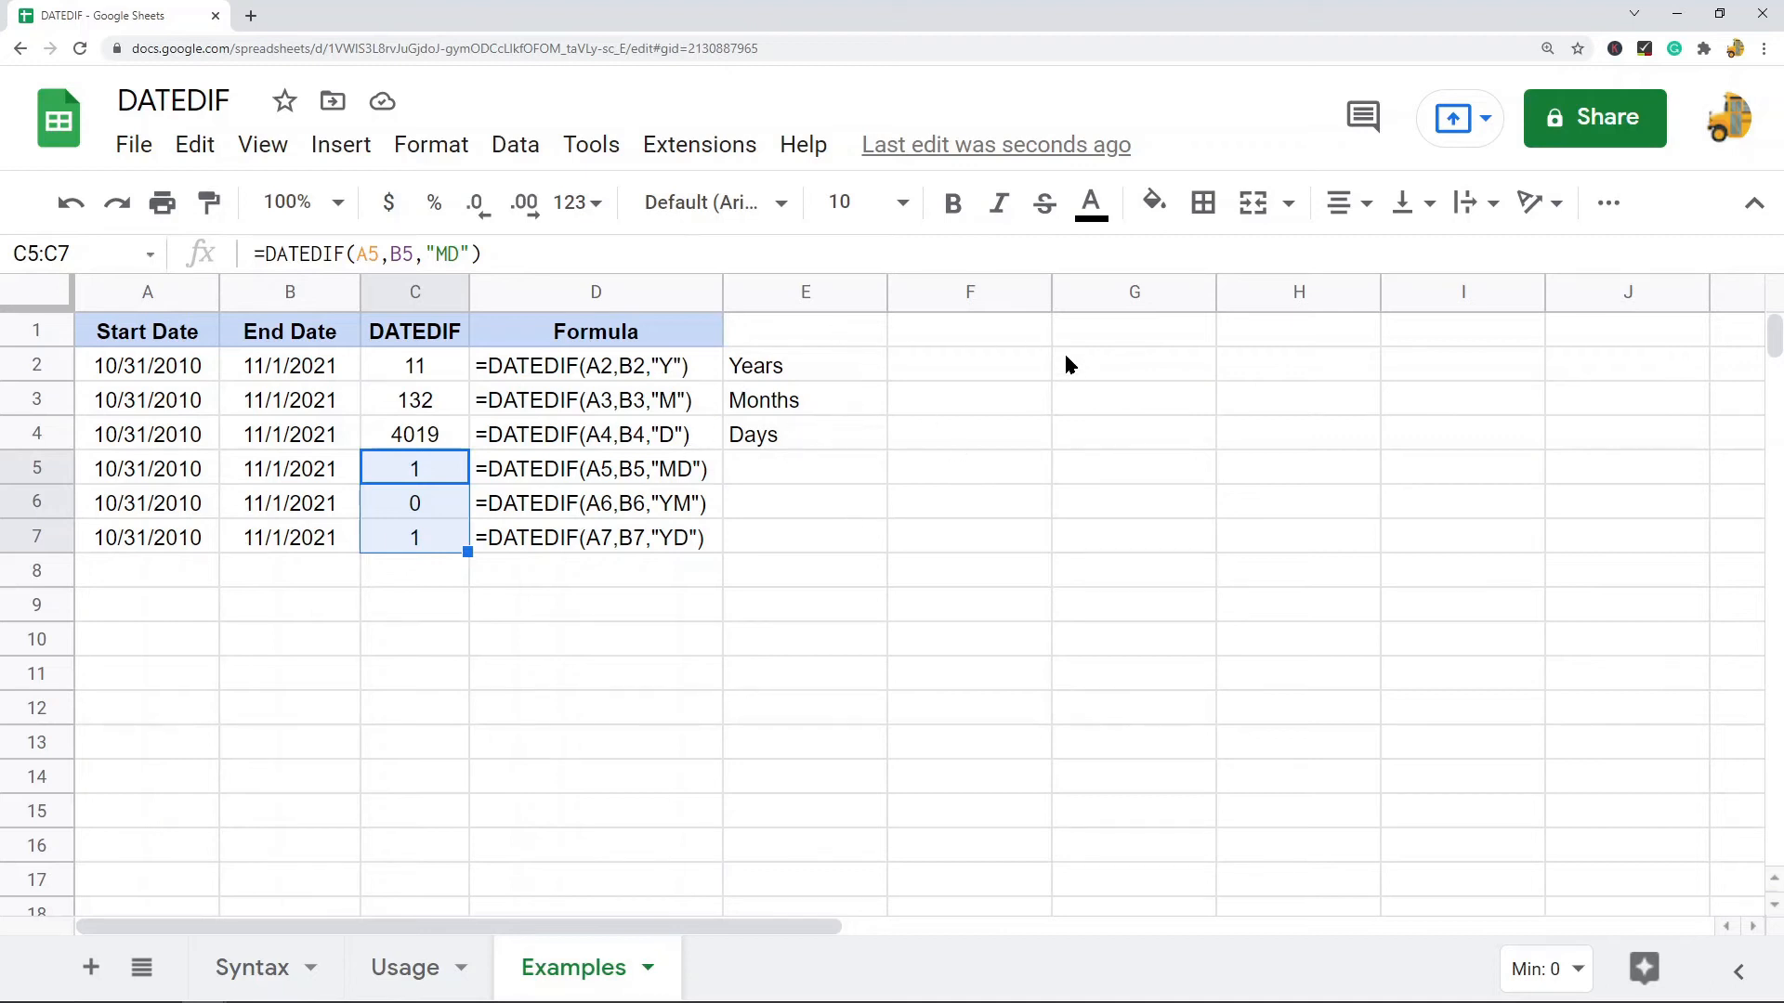
{"action": "left_click", "coordinate": [748, 469]}
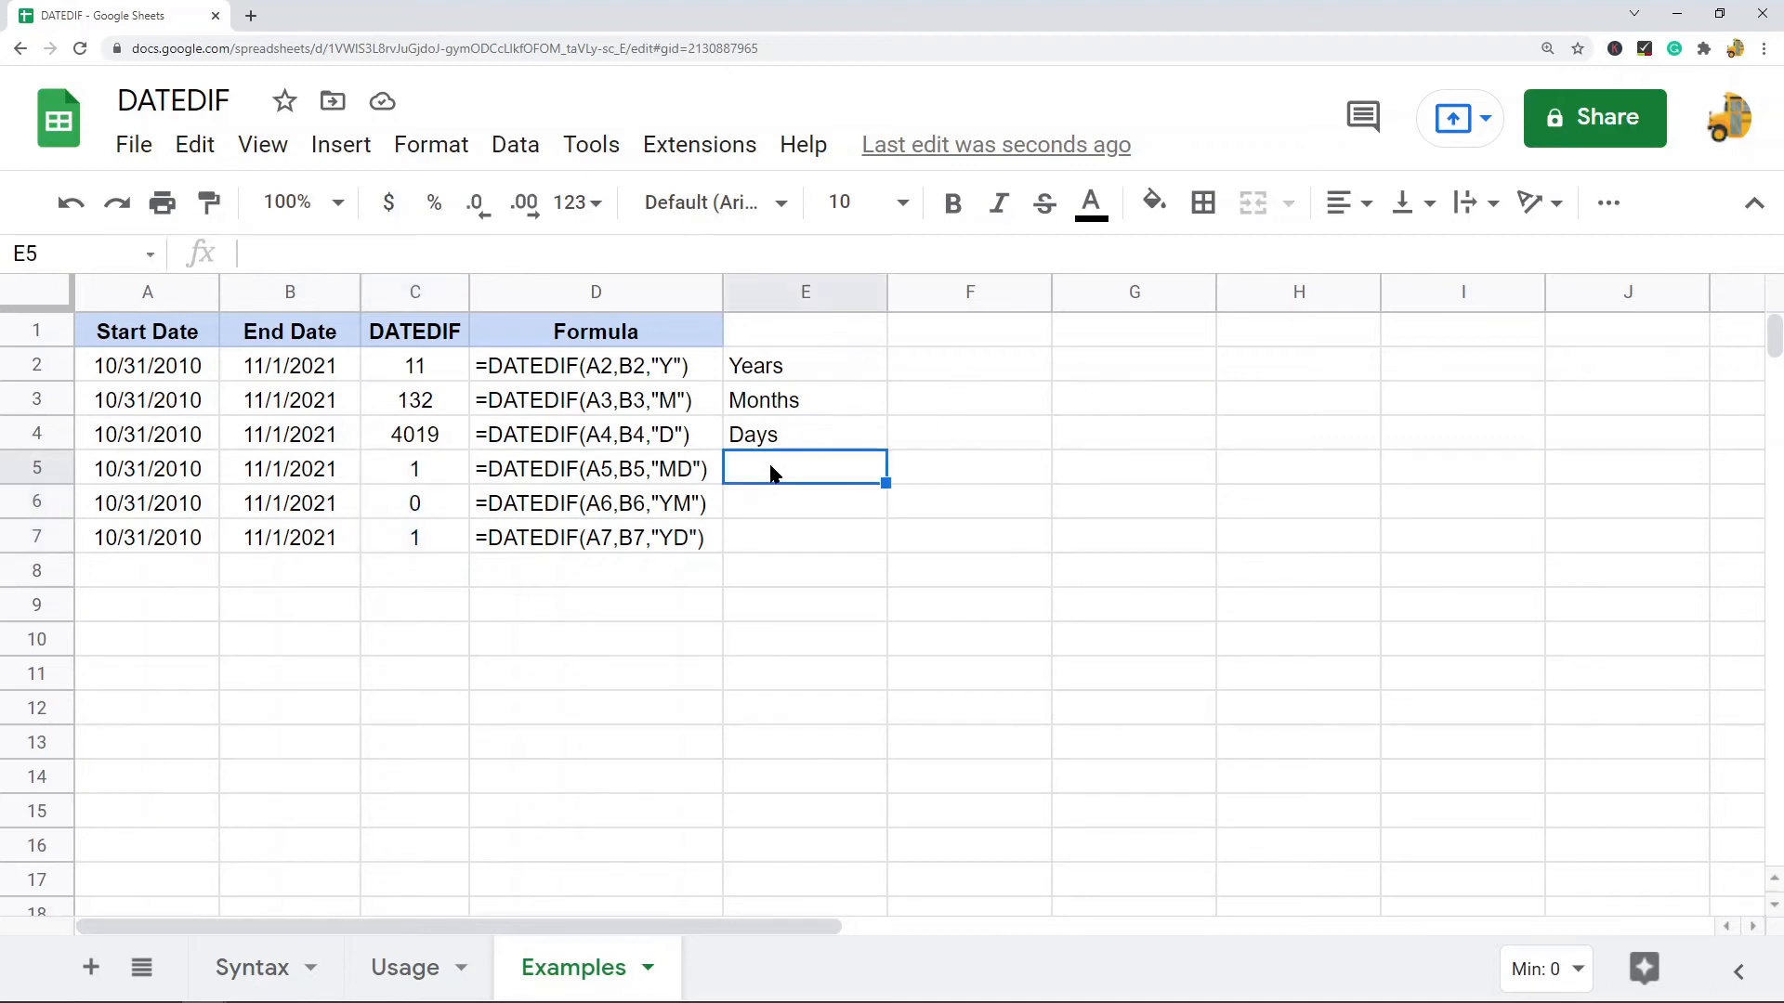
{"action": "double_click", "coordinate": [791, 461]}
{"action": "type", "text": "Days ("}
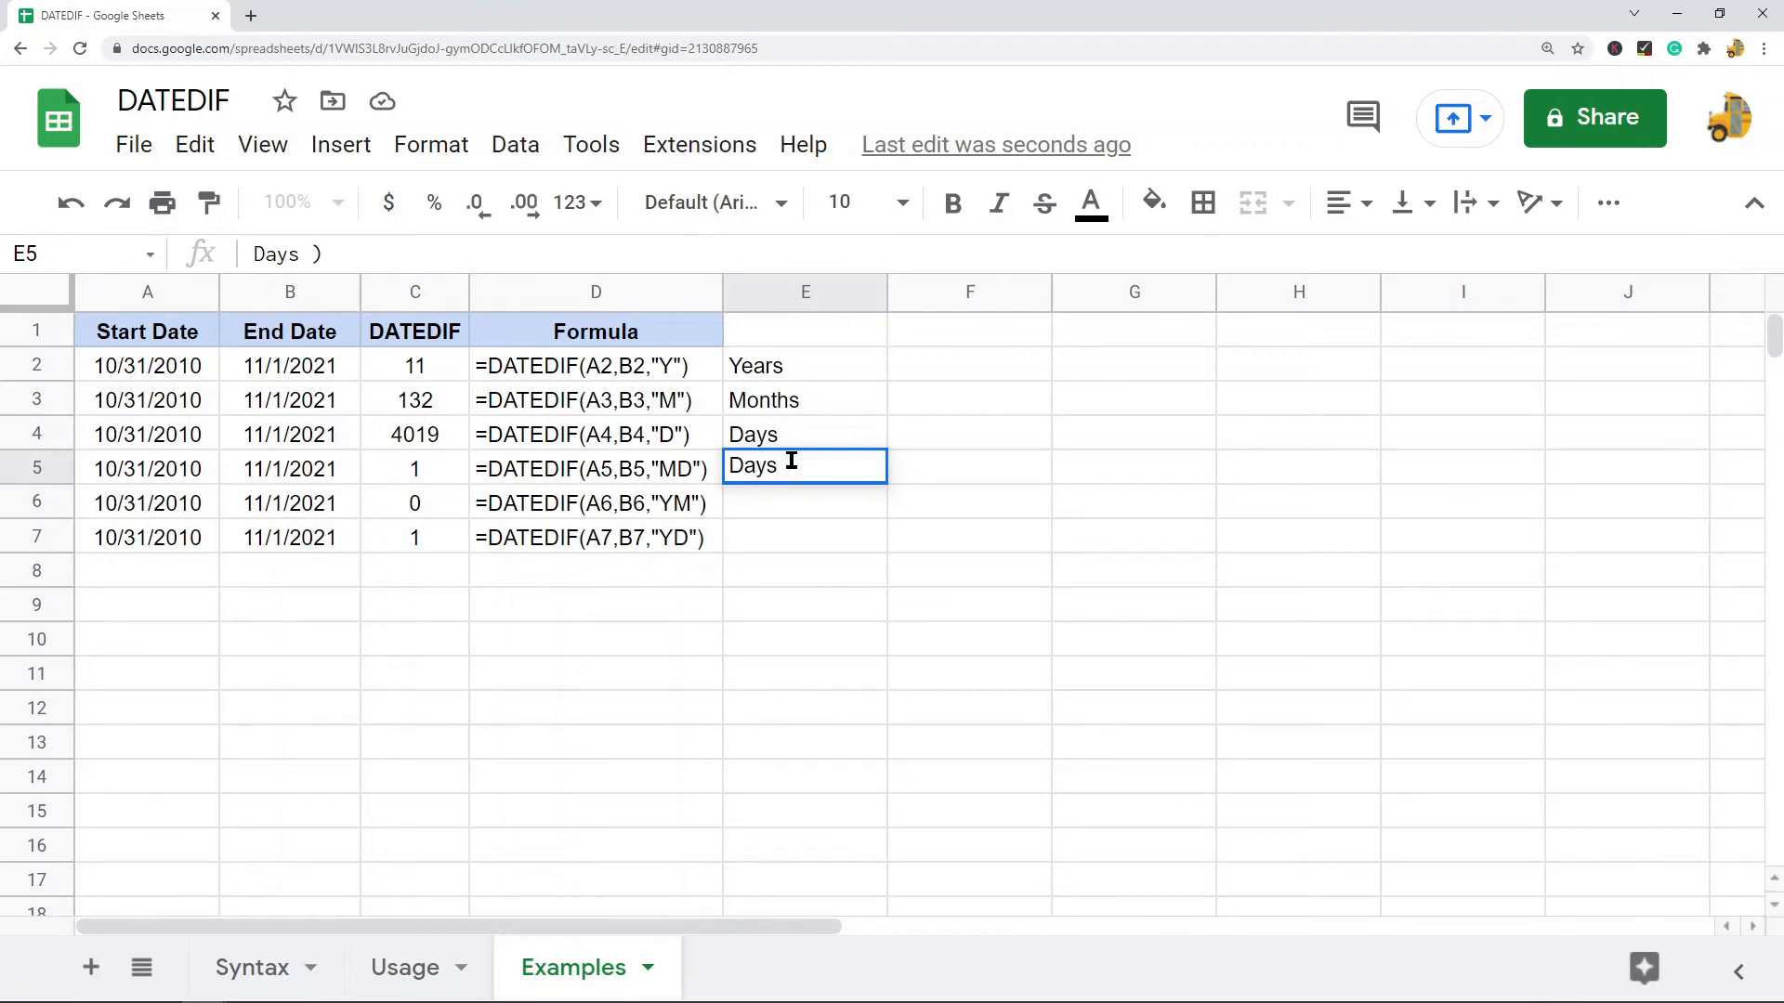
{"action": "type", "text": "Not counting months"}
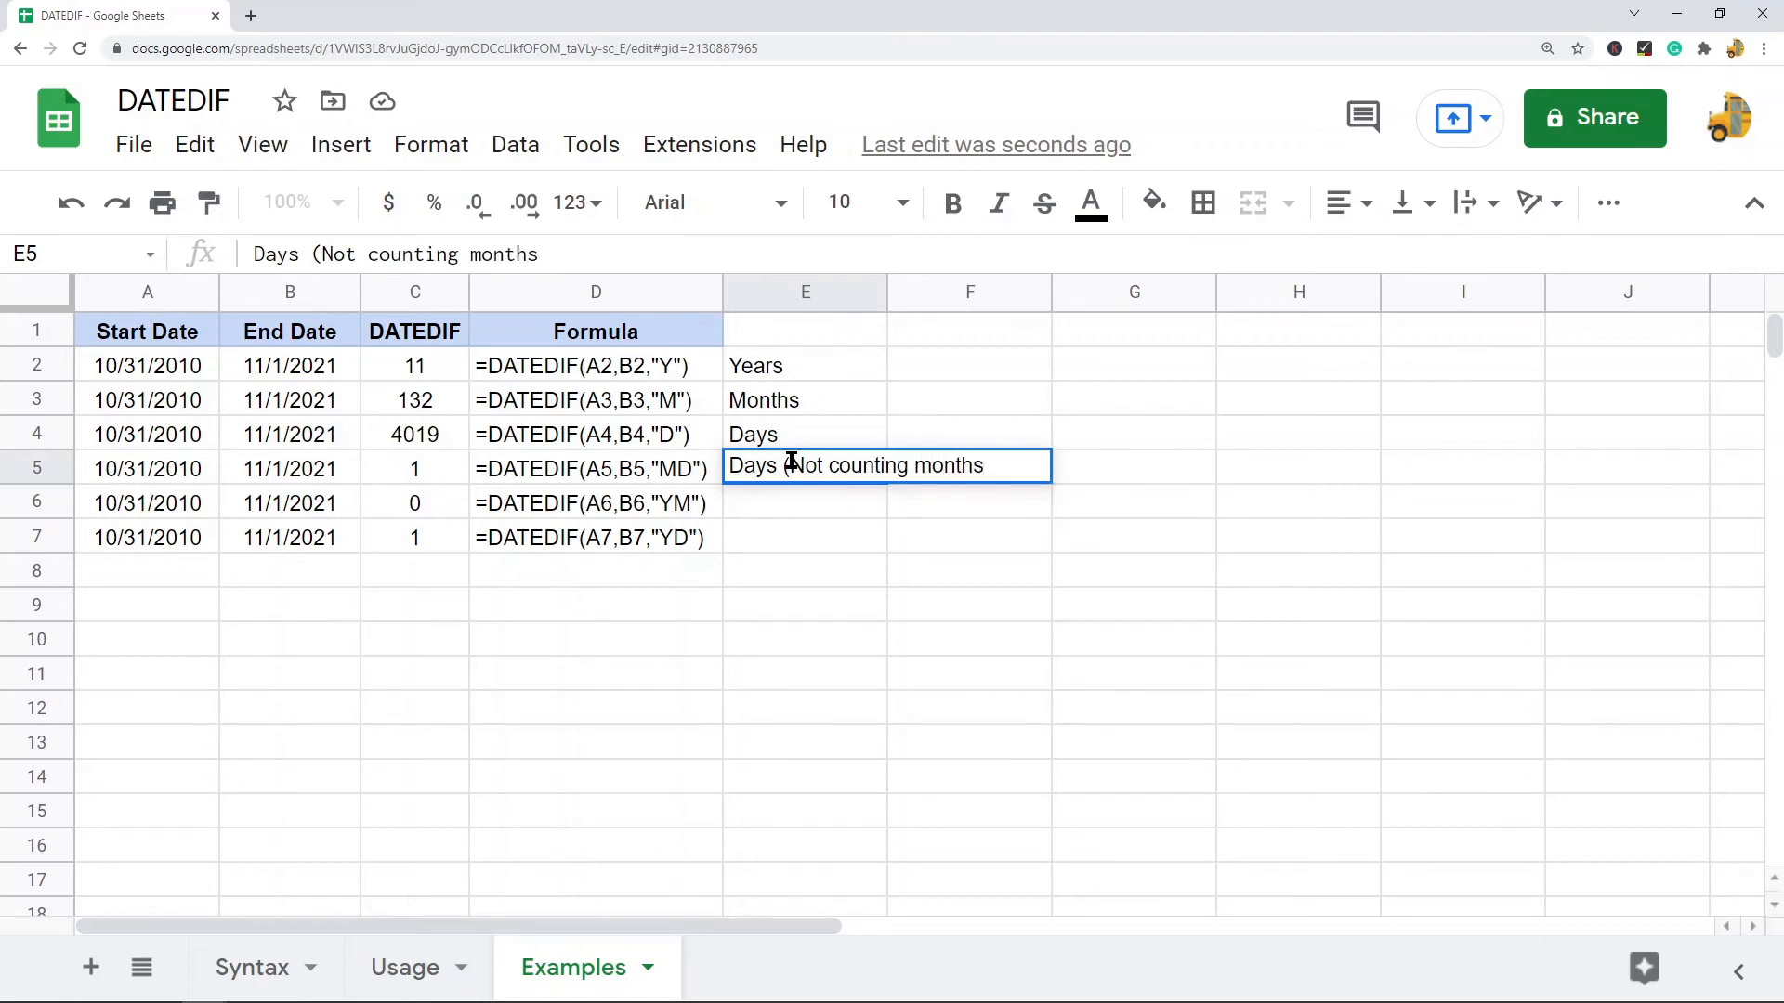
{"action": "type", "text": ")"}
{"action": "left_click", "coordinate": [488, 571]}
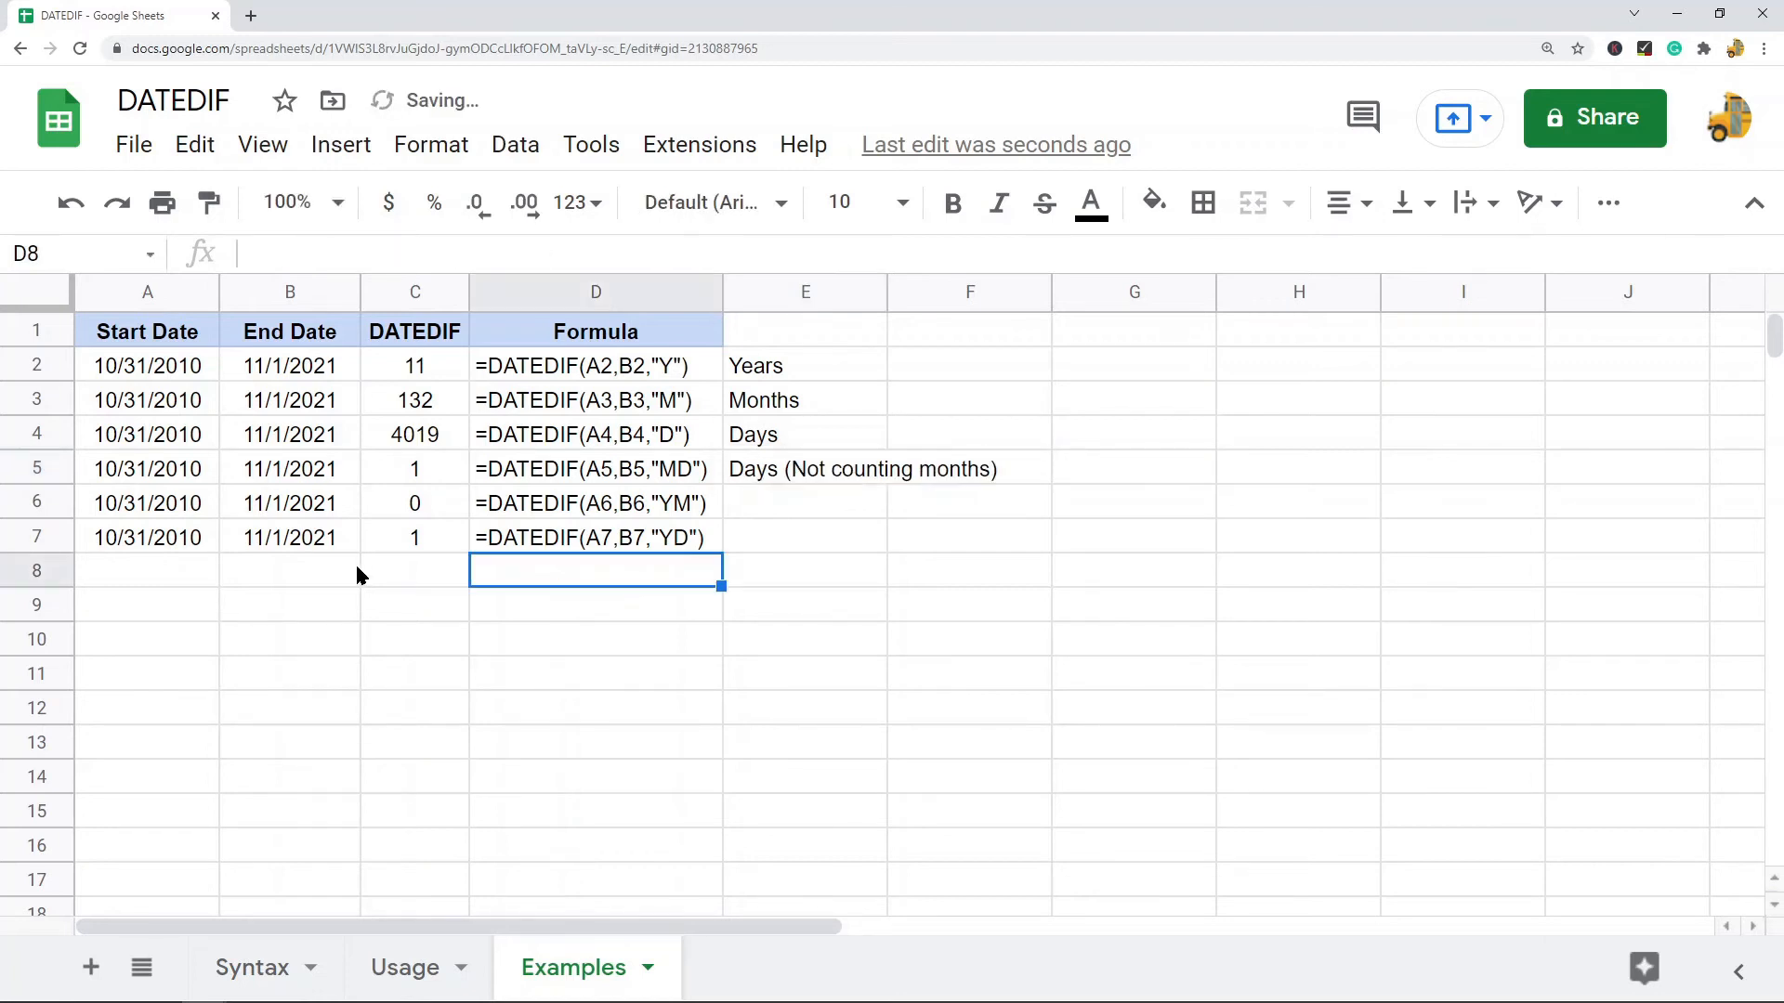
{"action": "left_click", "coordinate": [423, 475]}
{"action": "left_click", "coordinate": [178, 476]}
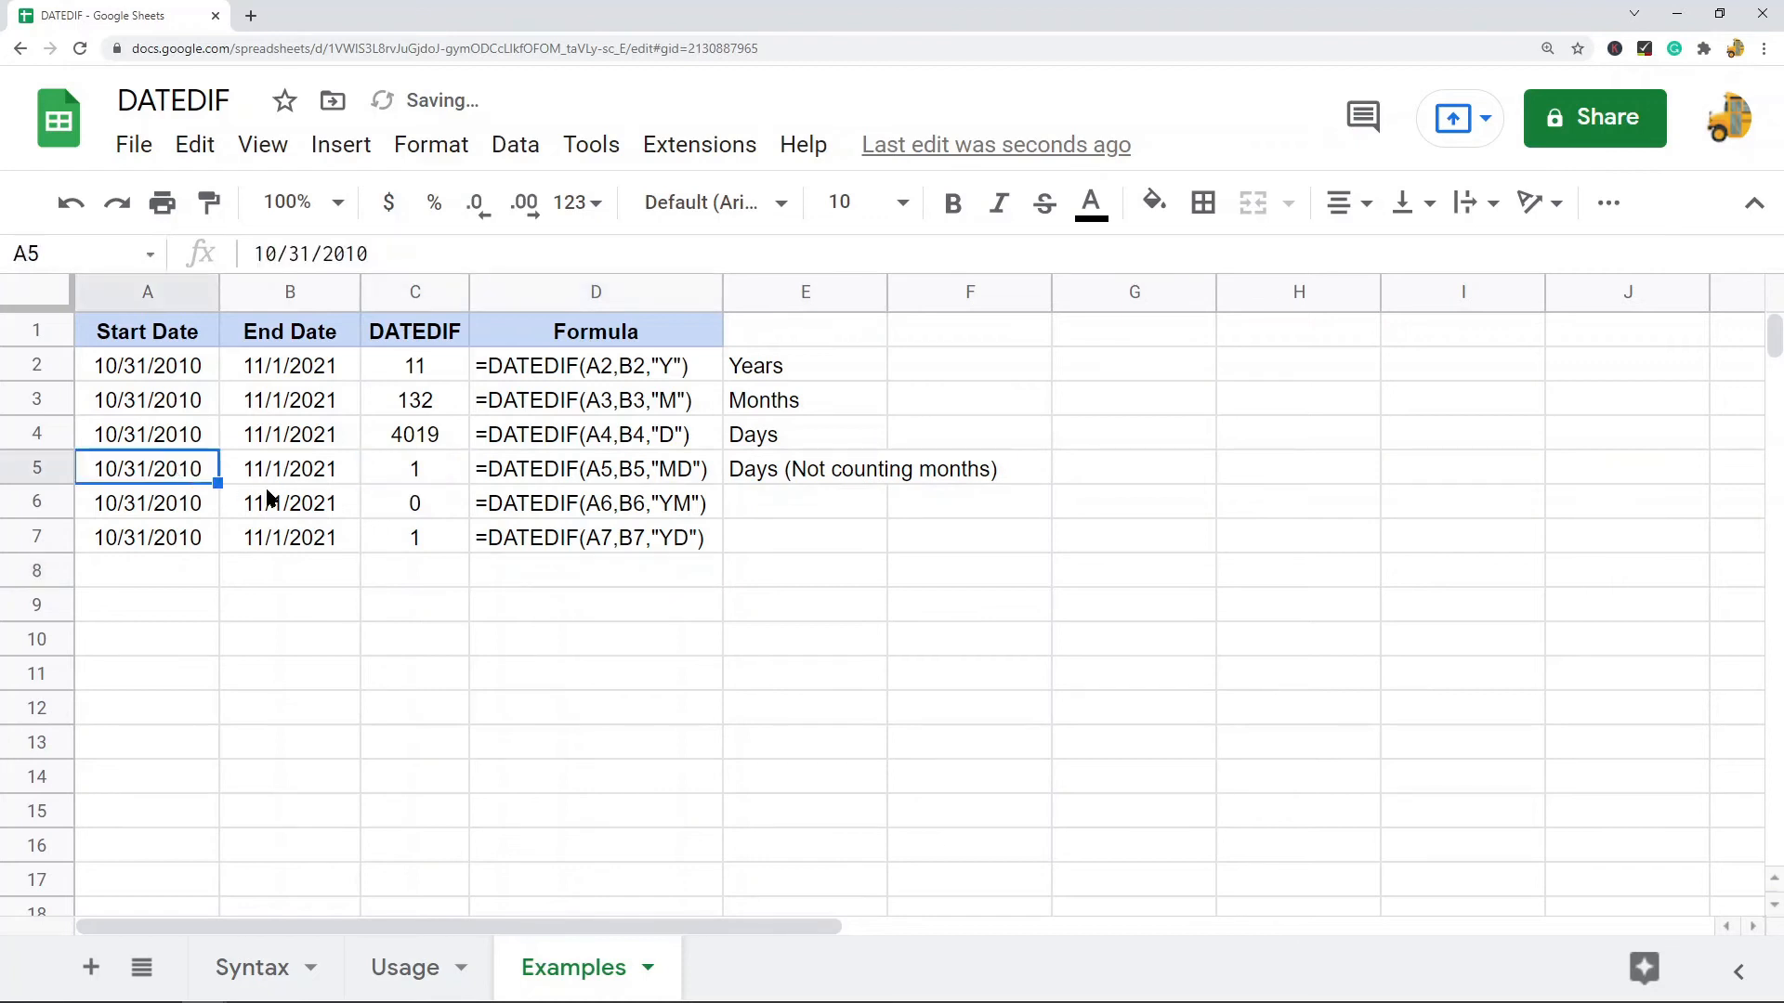
{"action": "left_click", "coordinate": [283, 472]}
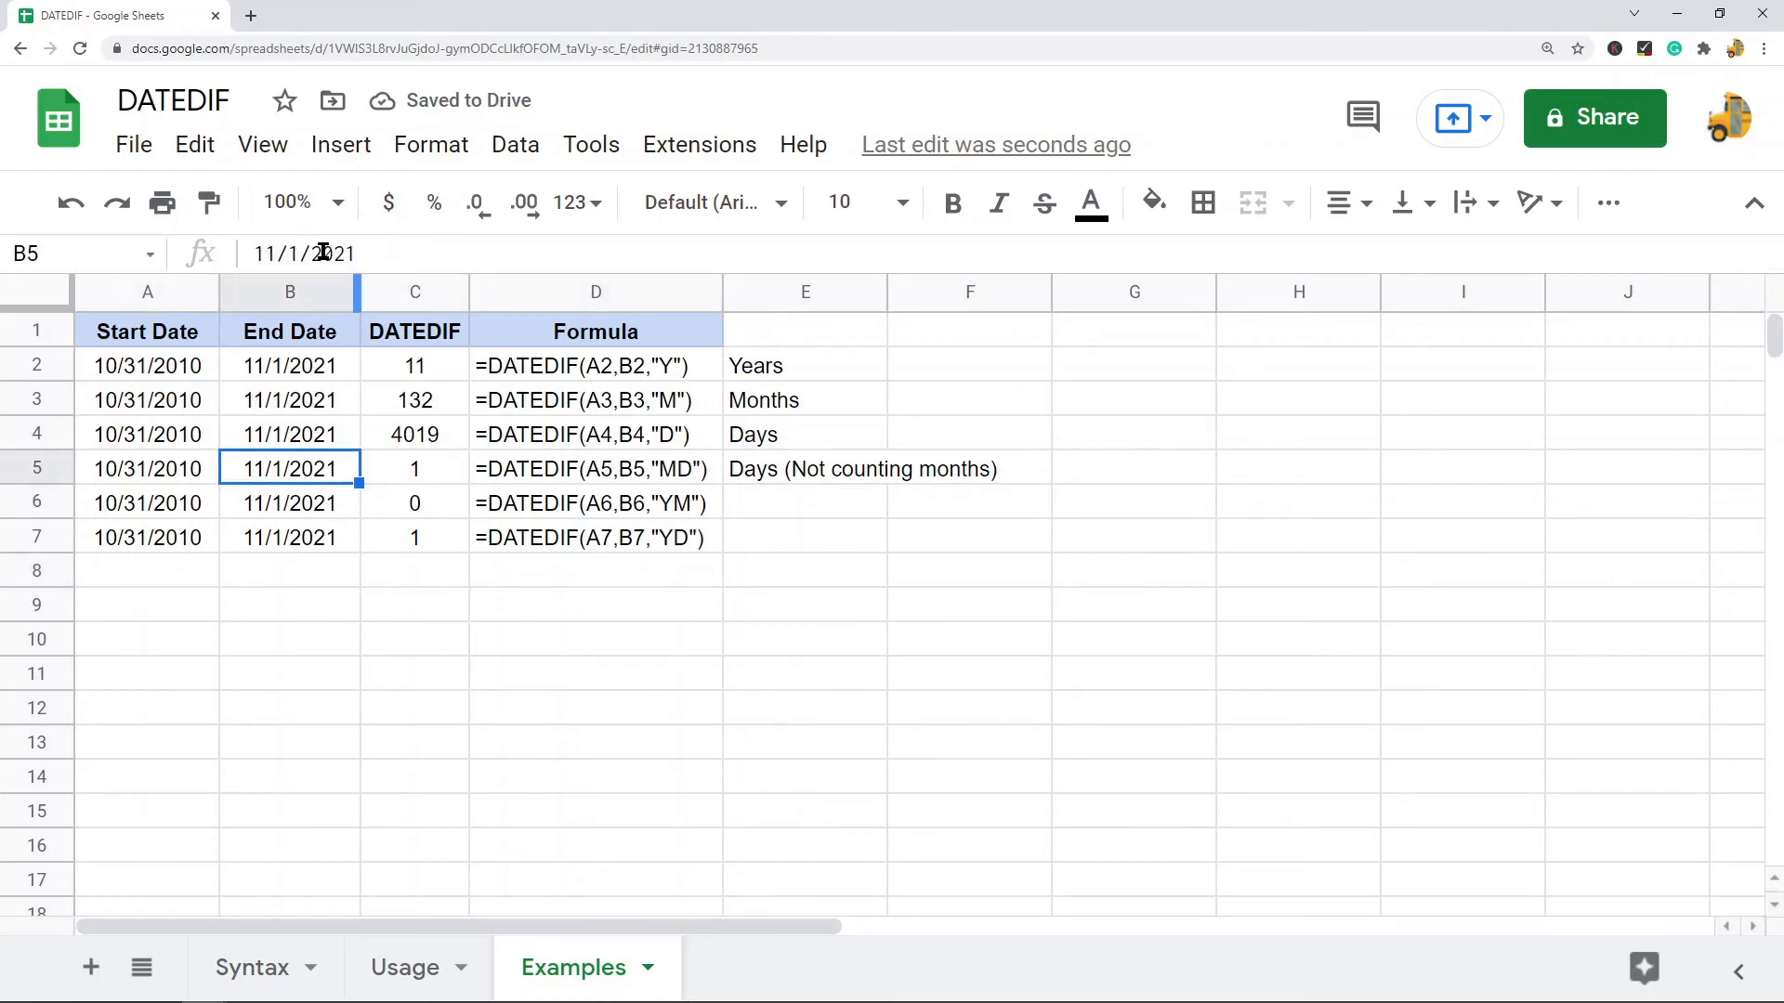
Describe the "YM" example by entering "Counts Months, Not counting years" in E6.
{"action": "left_click", "coordinate": [820, 513]}
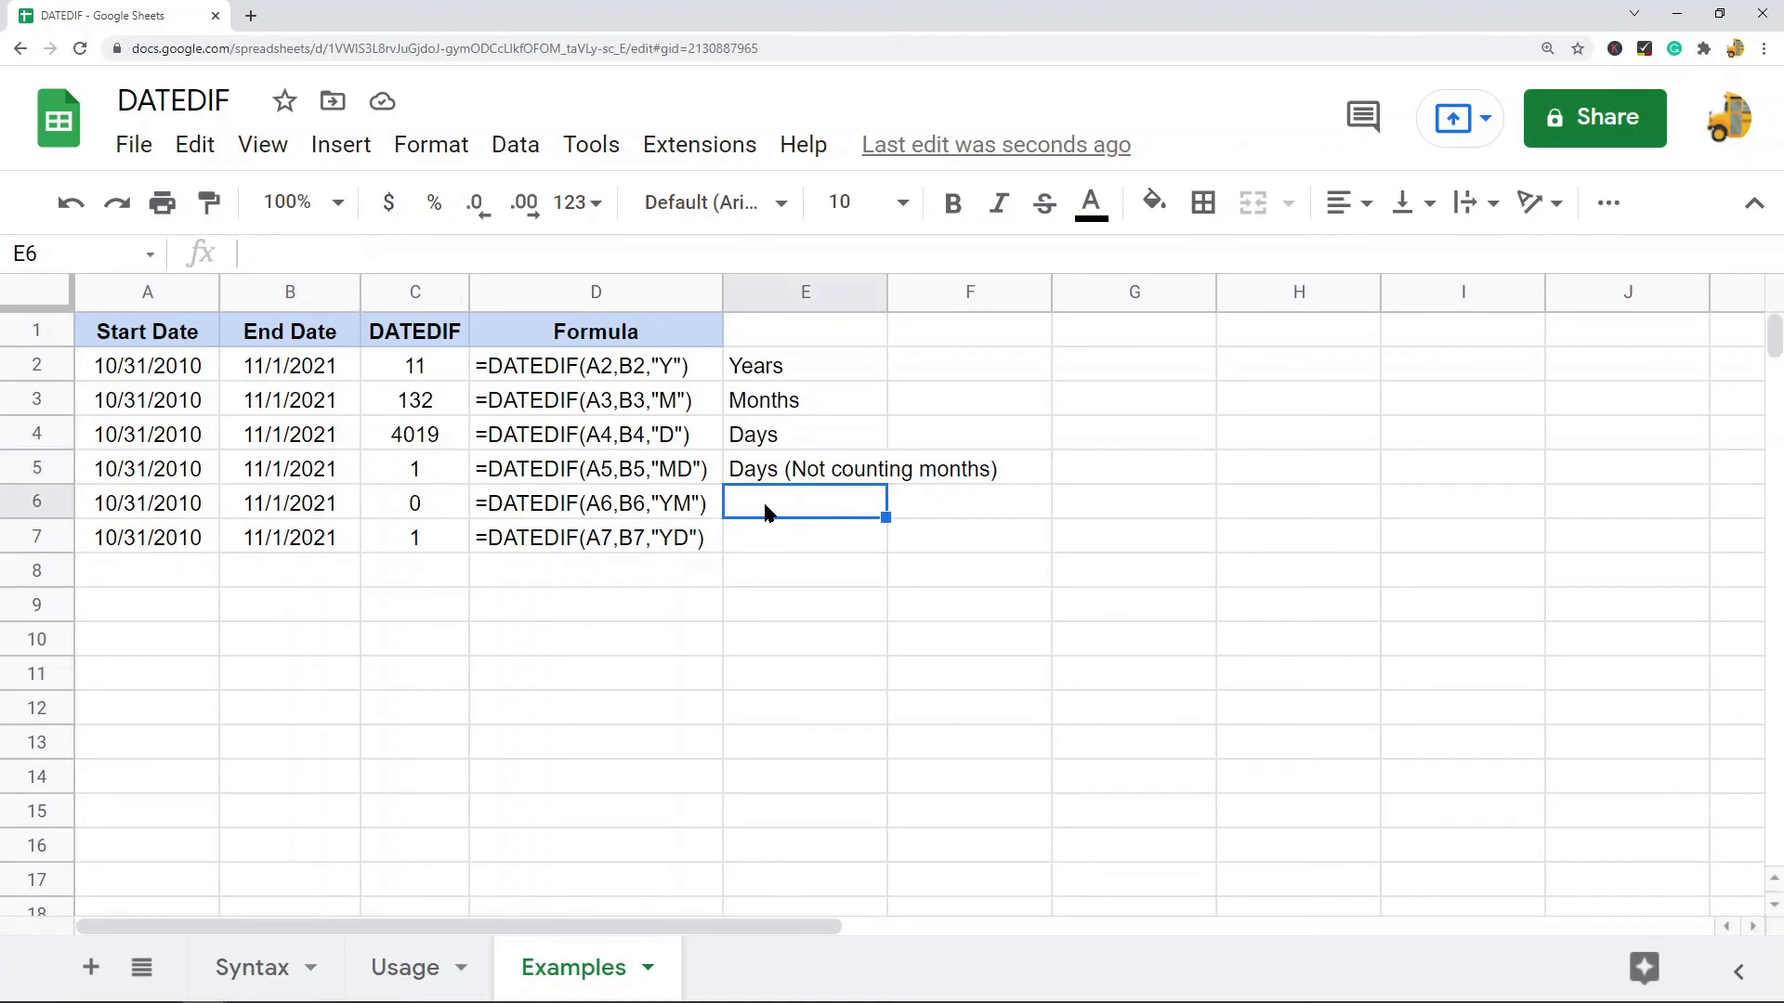
{"action": "type", "text": "Cou"}
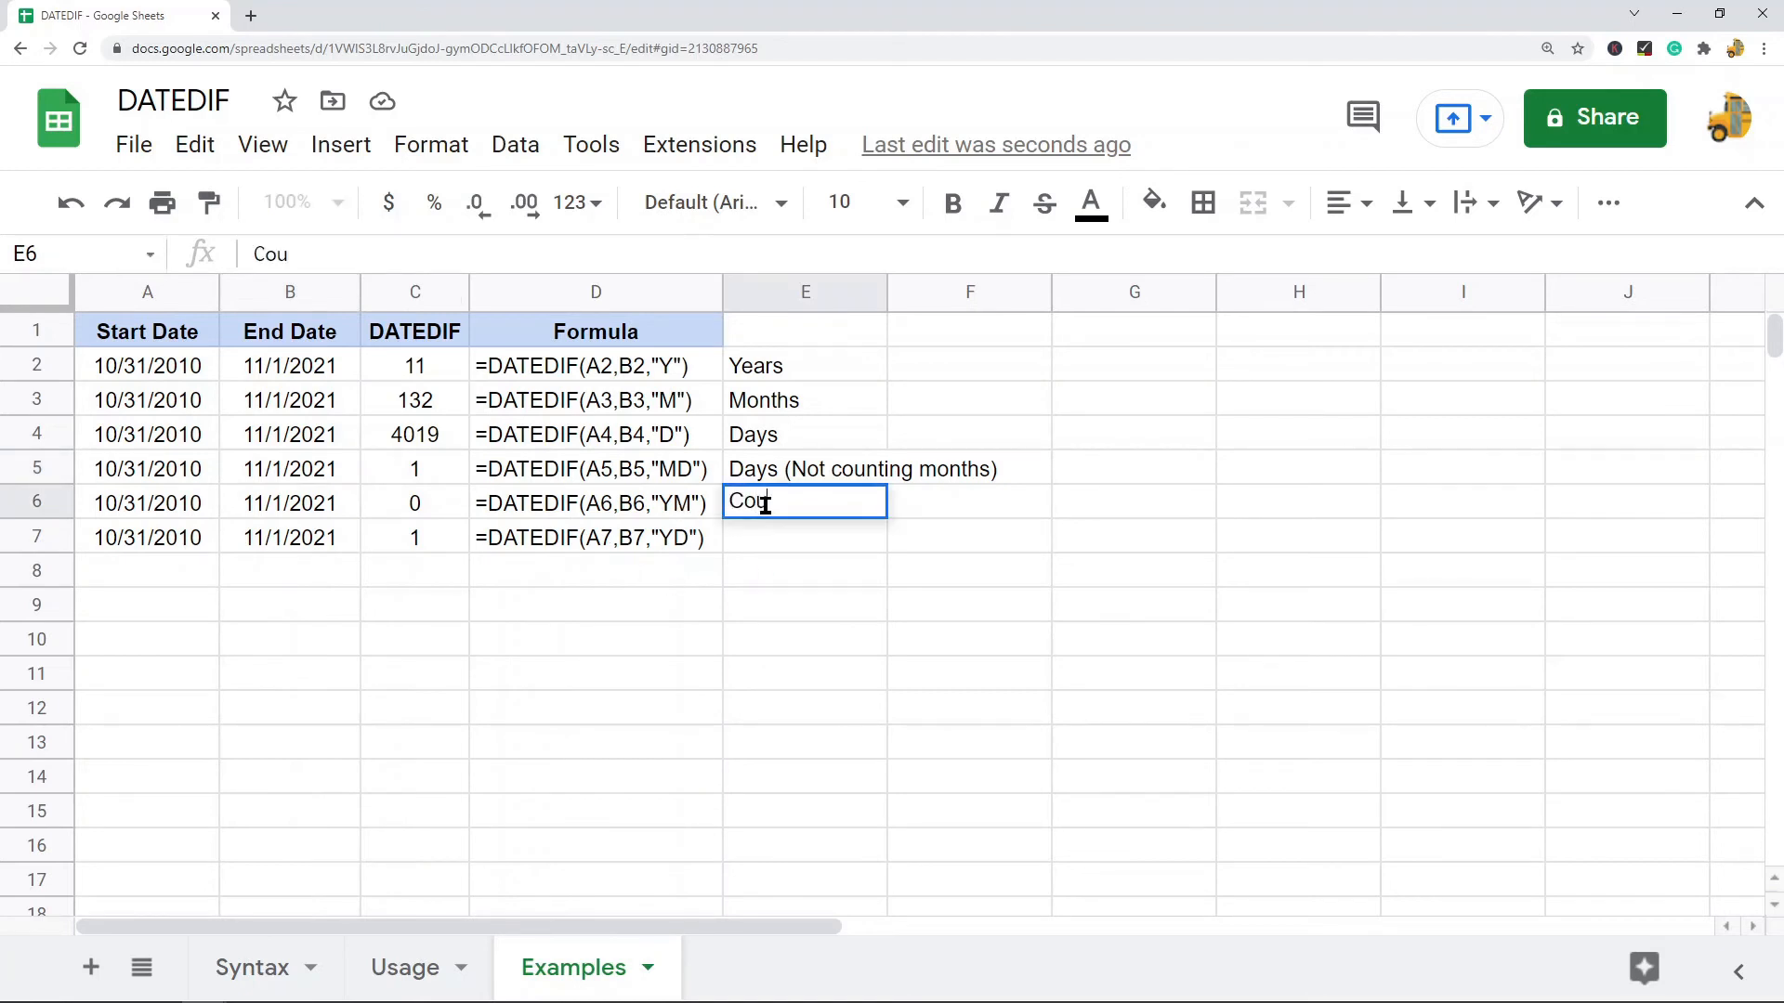
{"action": "type", "text": "nts Months, "}
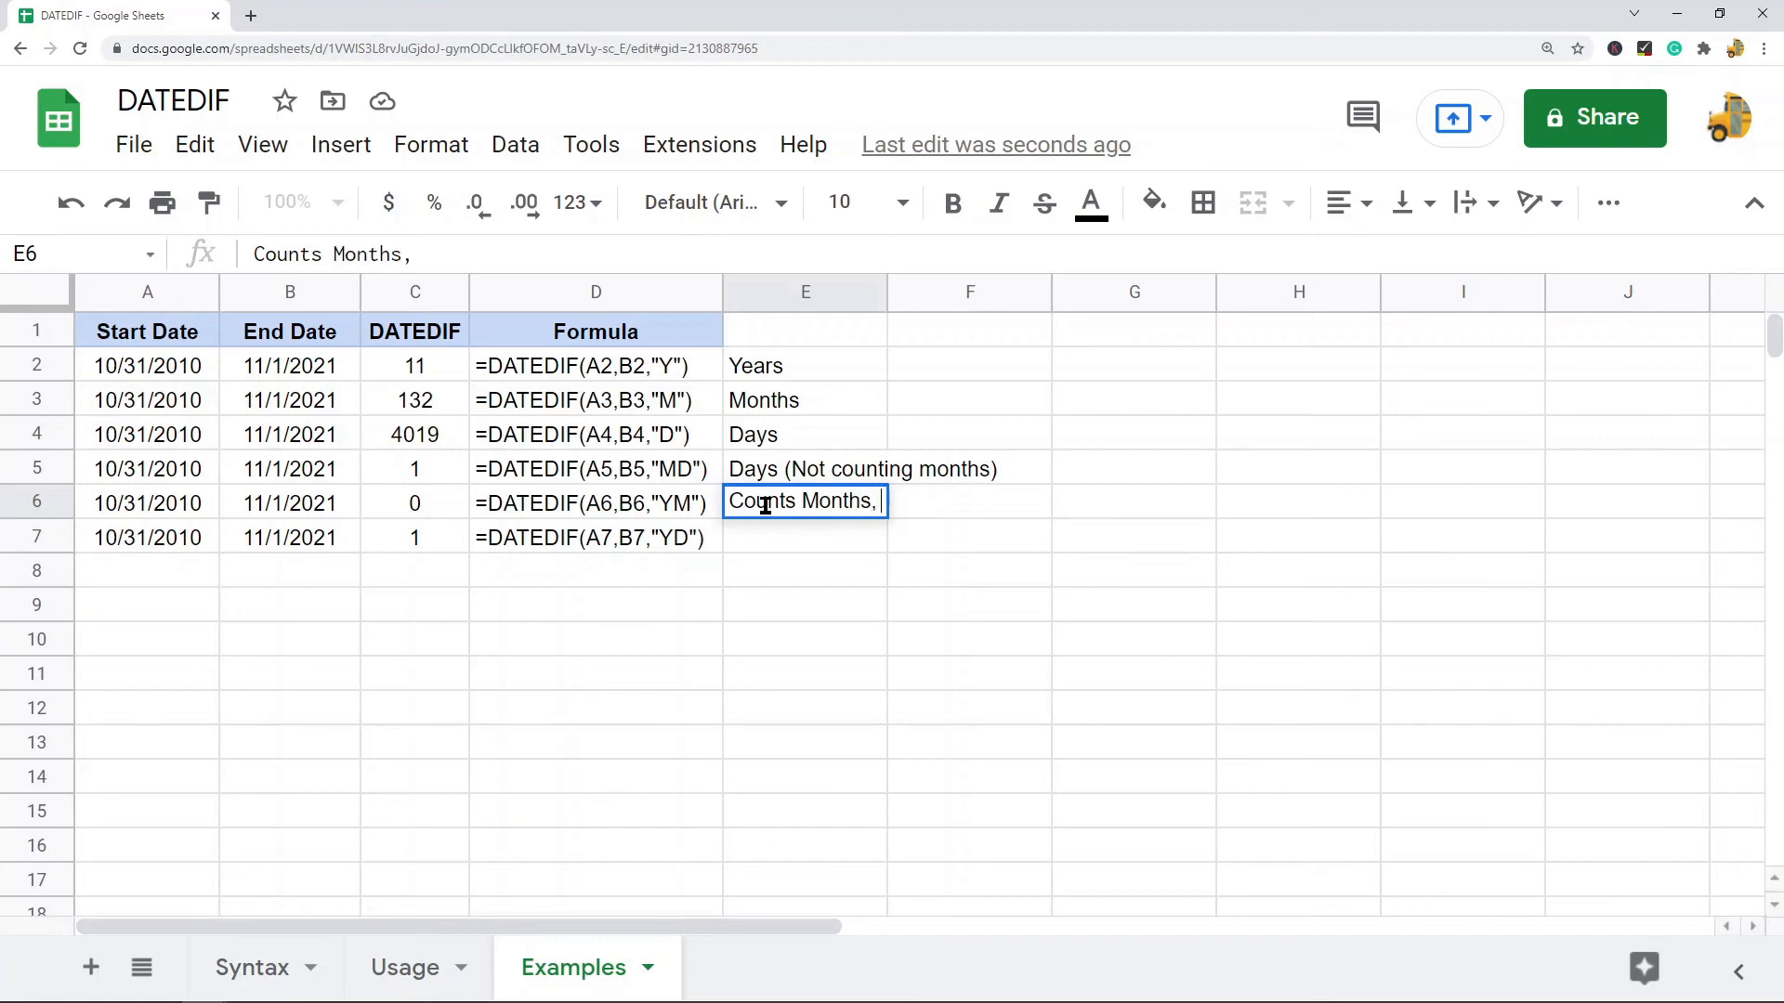
{"action": "type", "text": "No"}
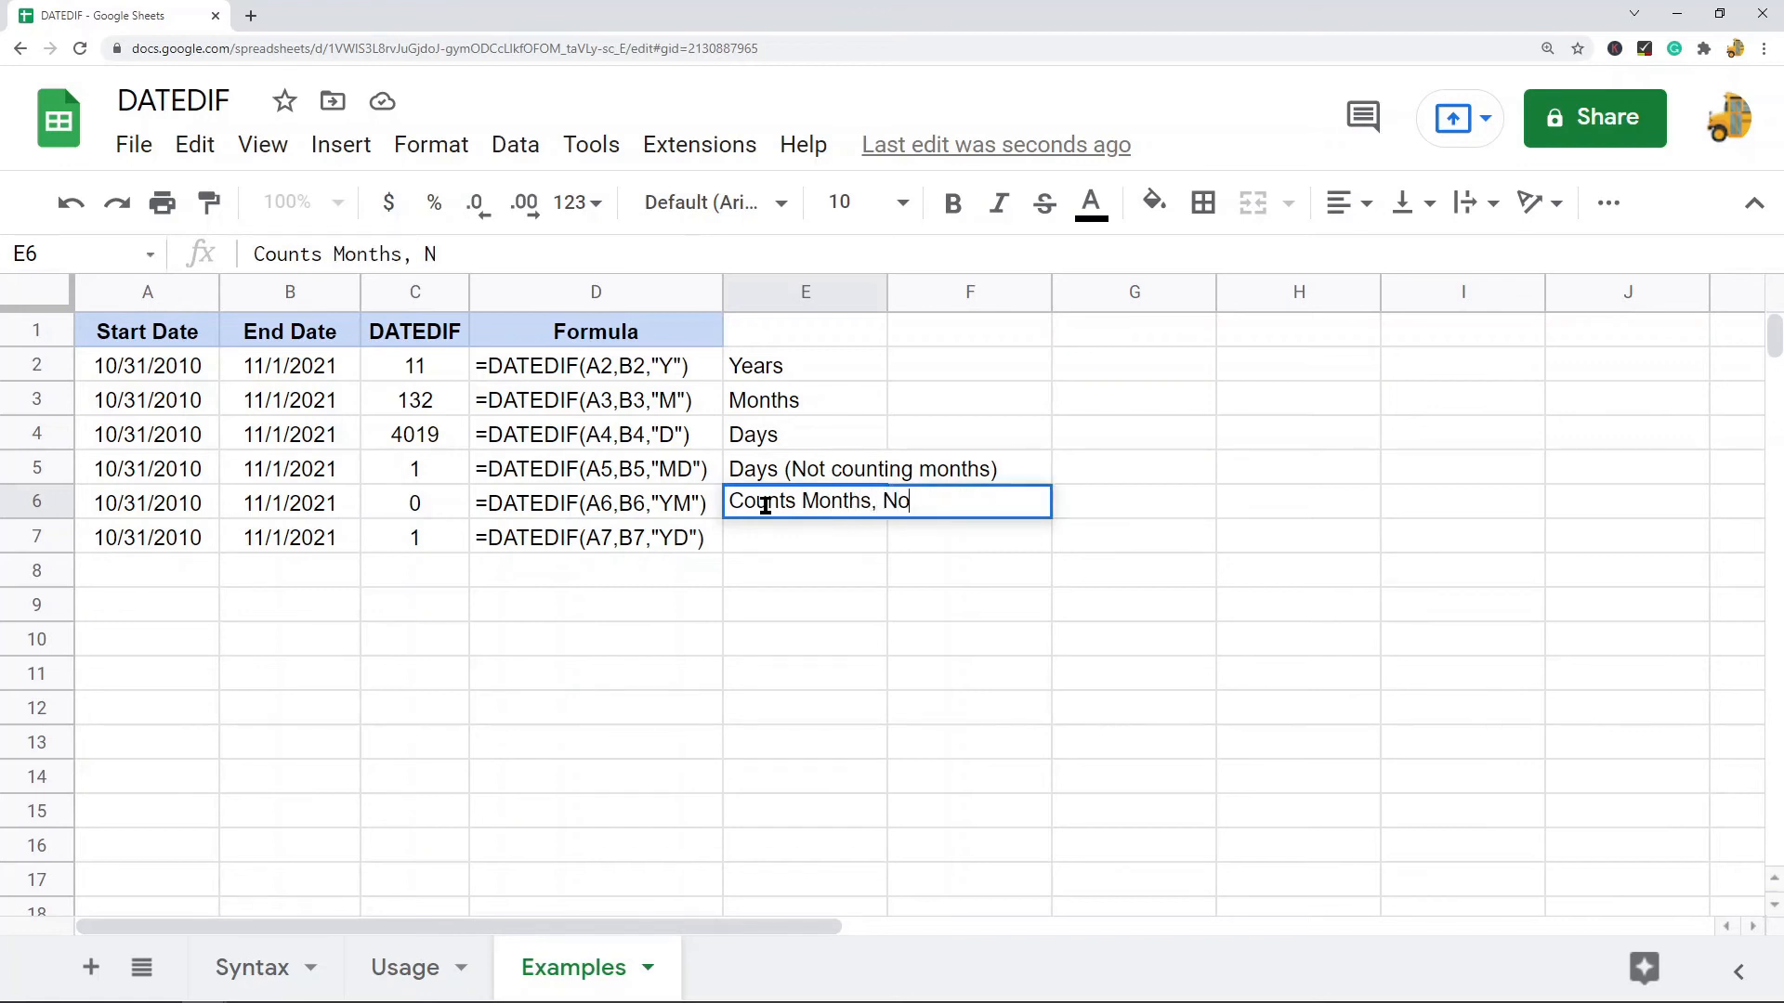
{"action": "type", "text": "t counting years"}
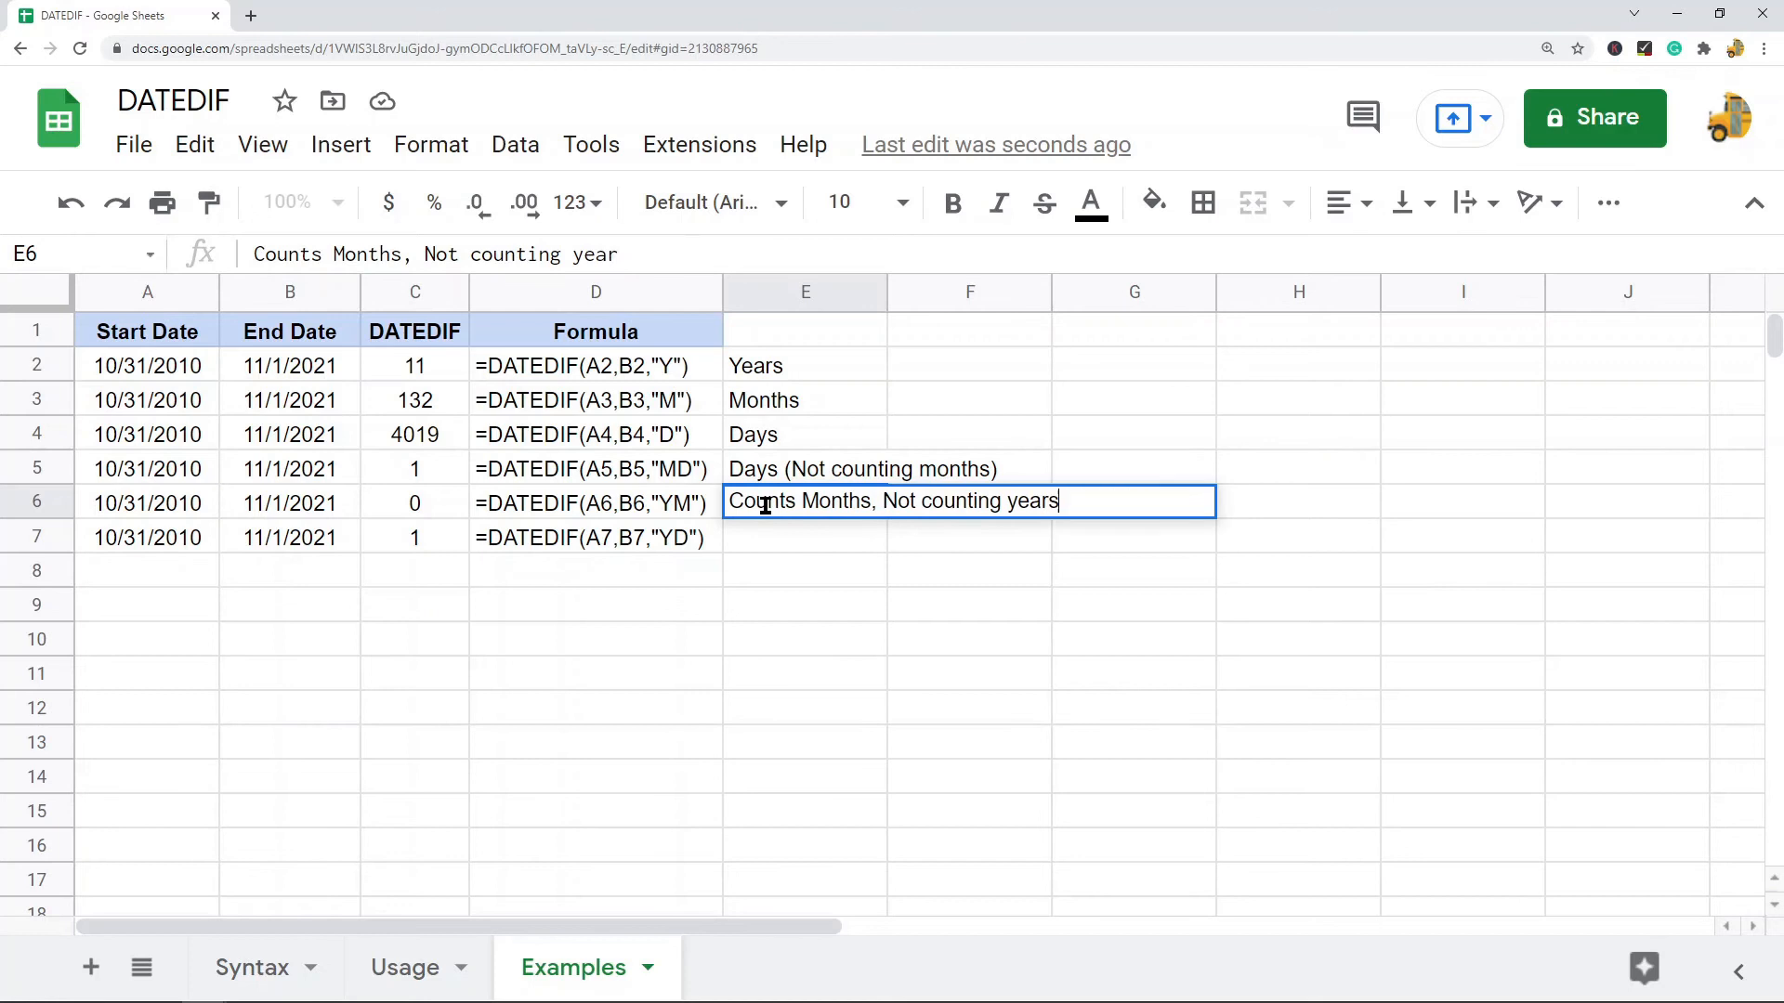
{"action": "left_click", "coordinate": [437, 503]}
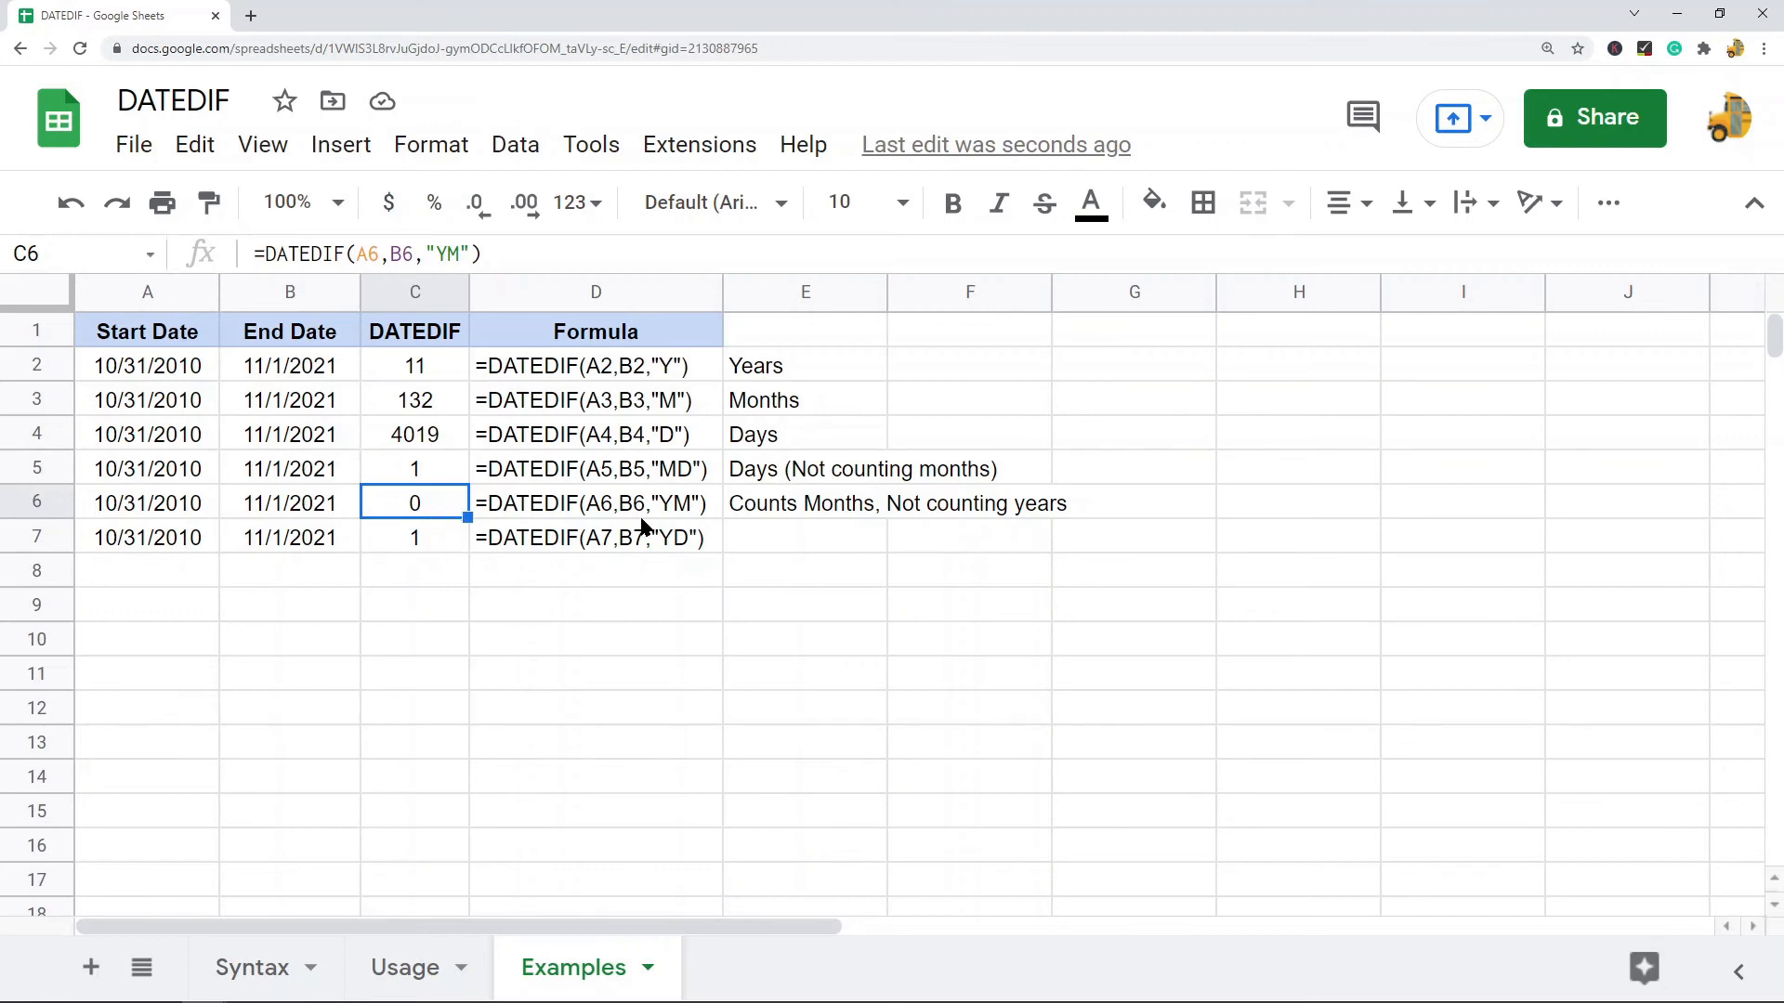
Describe the "YD" example by entering "Days, assumes not a year apart" in E7, and check it against the dates in row 7.
{"action": "left_click", "coordinate": [841, 548]}
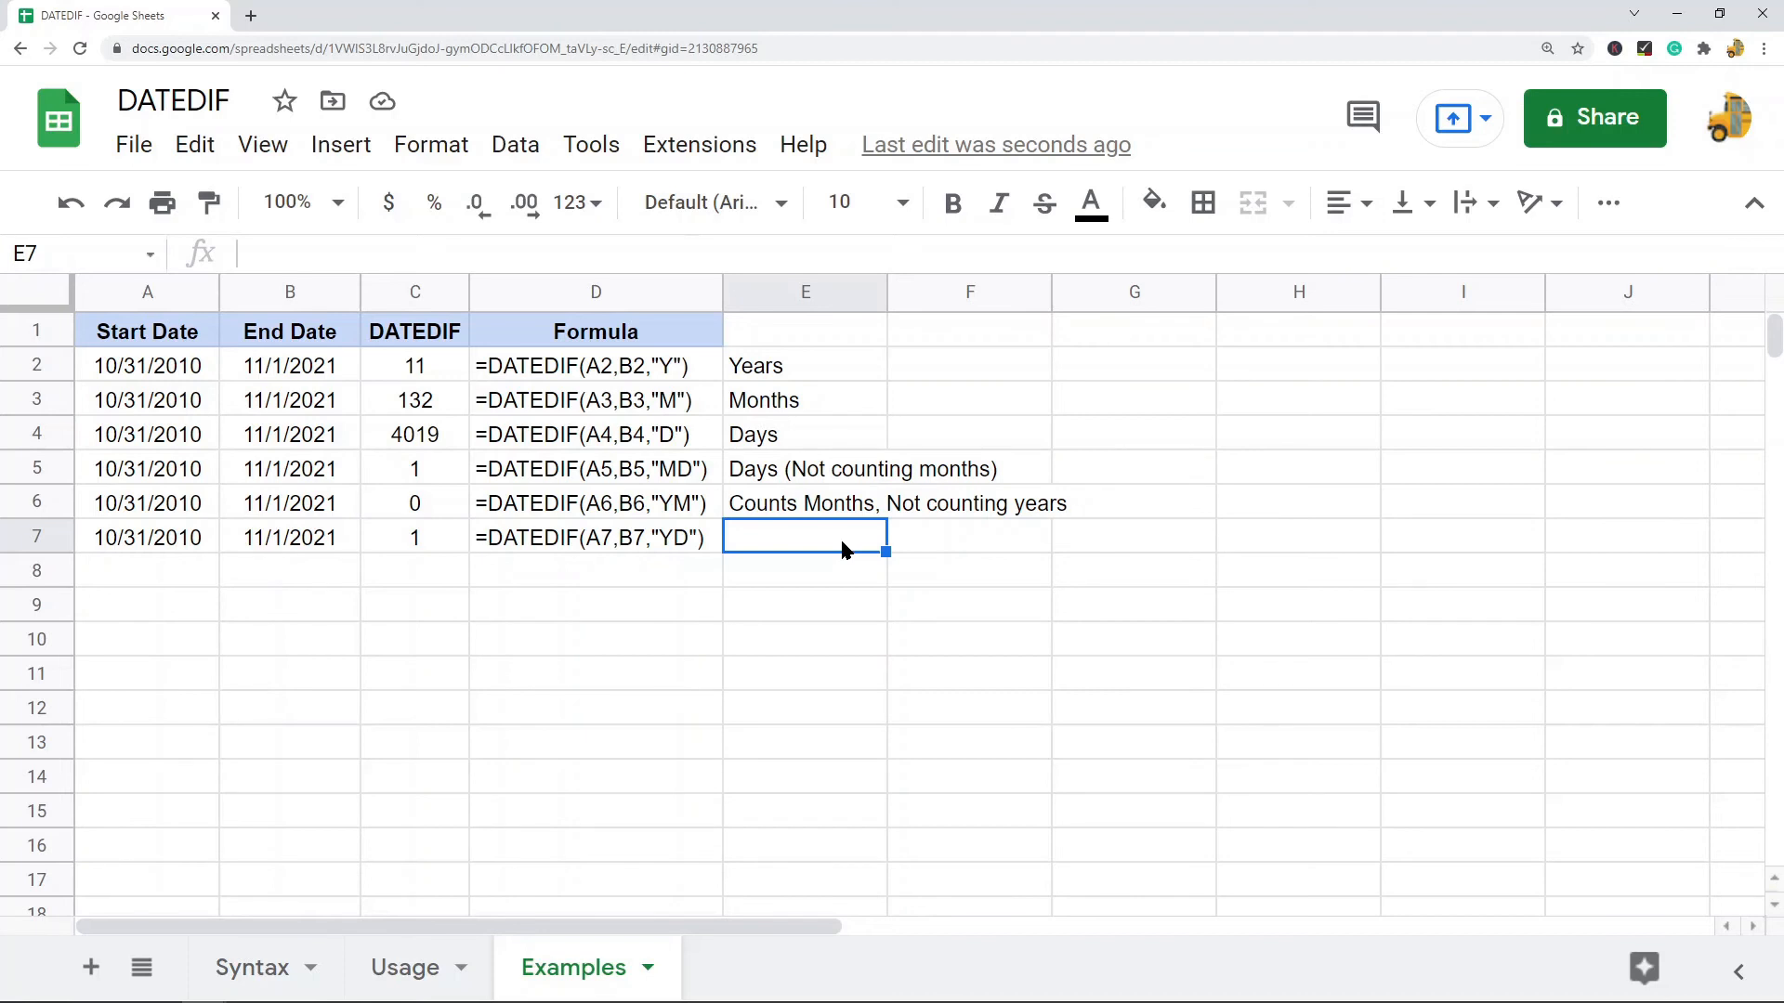
{"action": "type", "text": "Days, assumes not "}
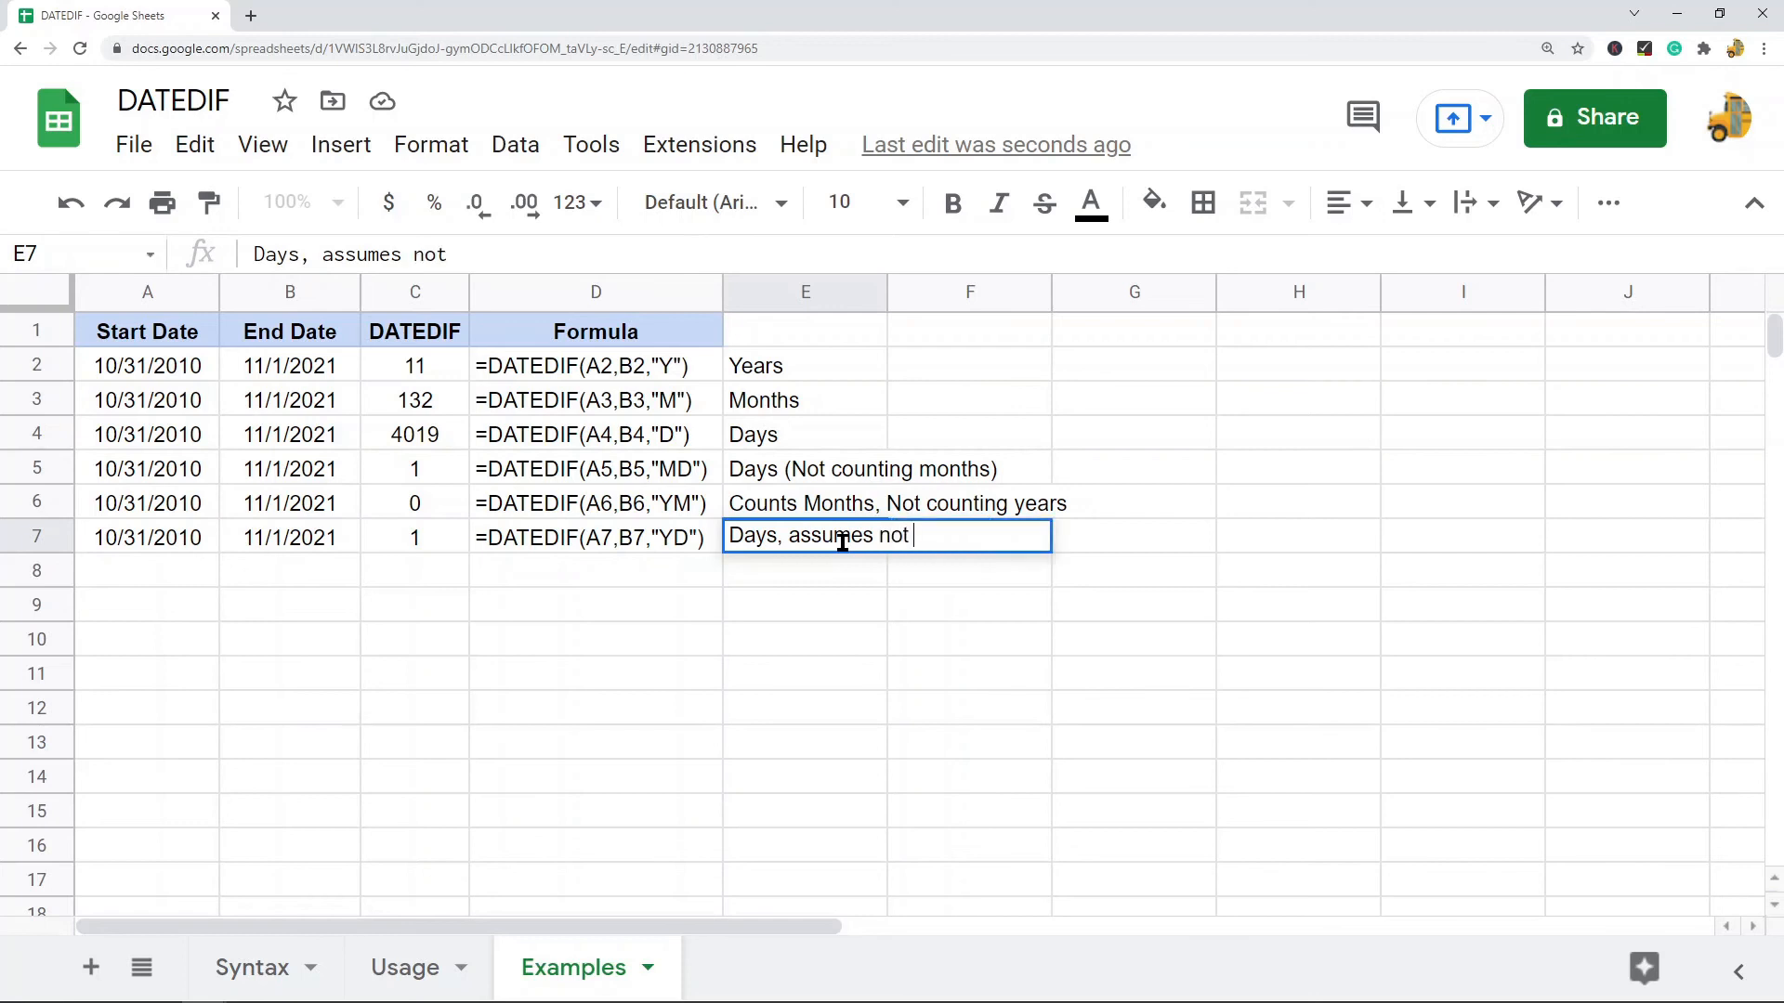
{"action": "type", "text": "a year apart"}
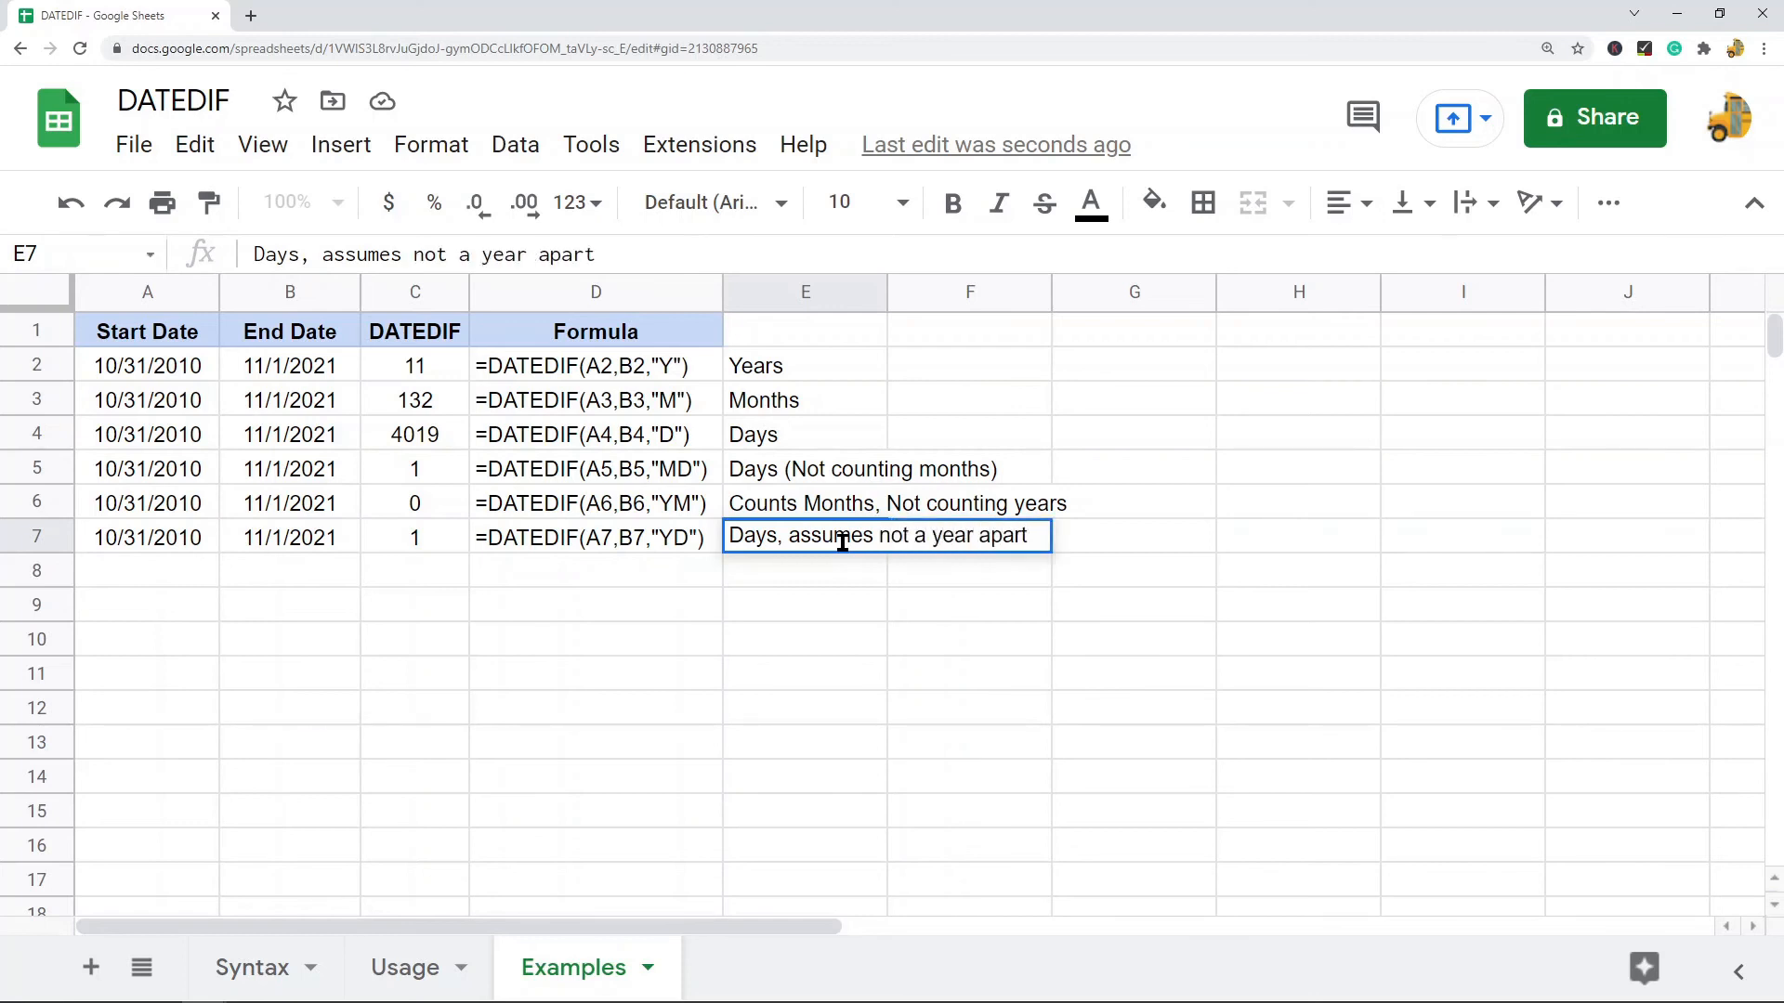
{"action": "left_click", "coordinate": [438, 543]}
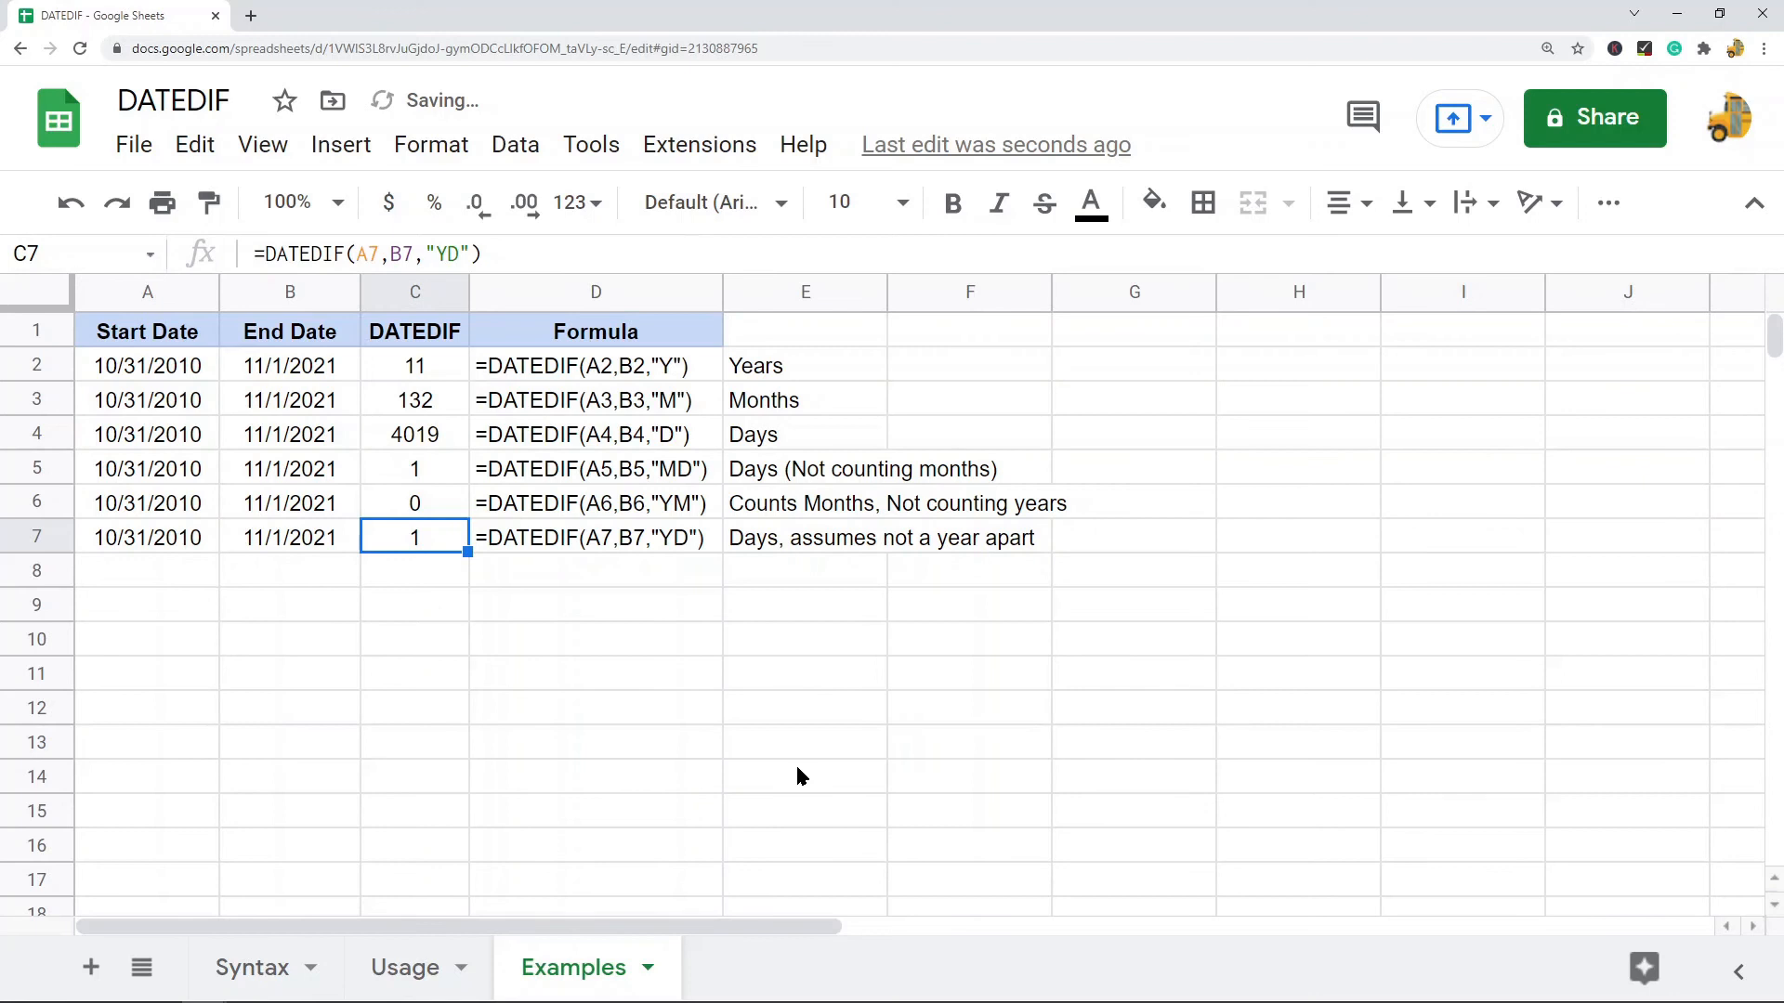
{"action": "left_click", "coordinate": [167, 546]}
{"action": "left_click", "coordinate": [283, 548]}
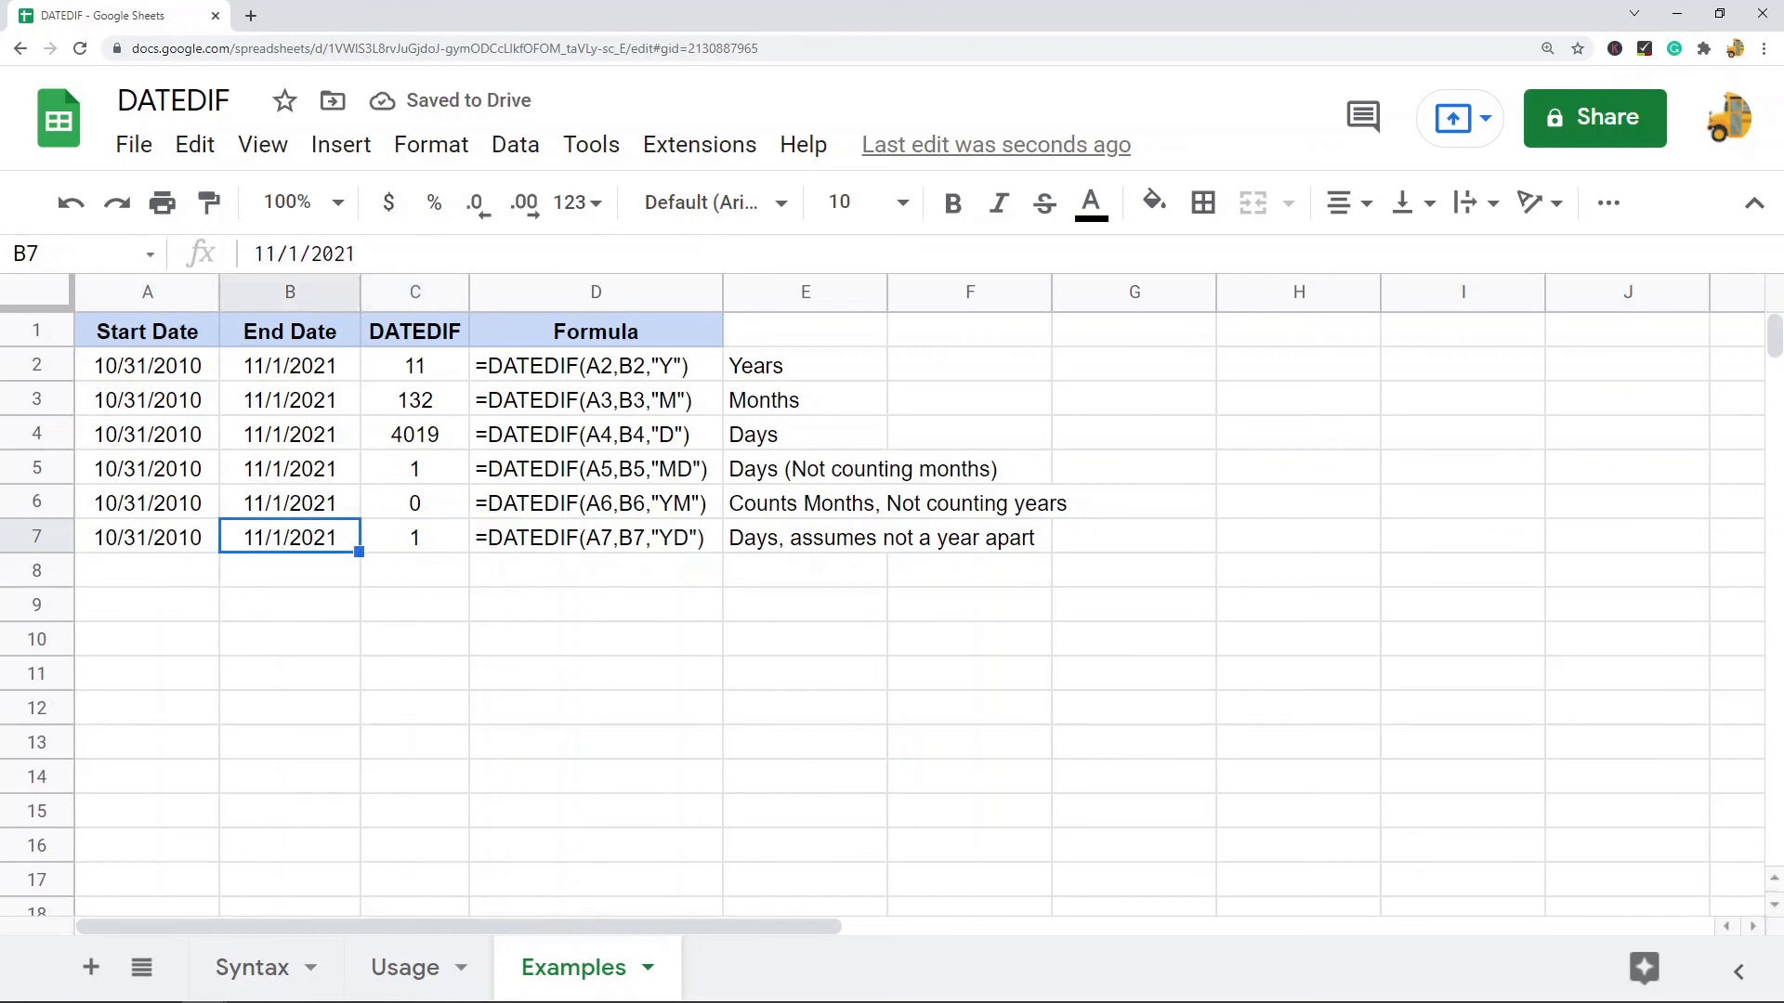
Review the DATEDIF formulas in C2:C7 one by one alongside their descriptions in E2:E7.
{"action": "left_click", "coordinate": [416, 373]}
{"action": "left_click", "coordinate": [432, 405]}
{"action": "left_click", "coordinate": [434, 435]}
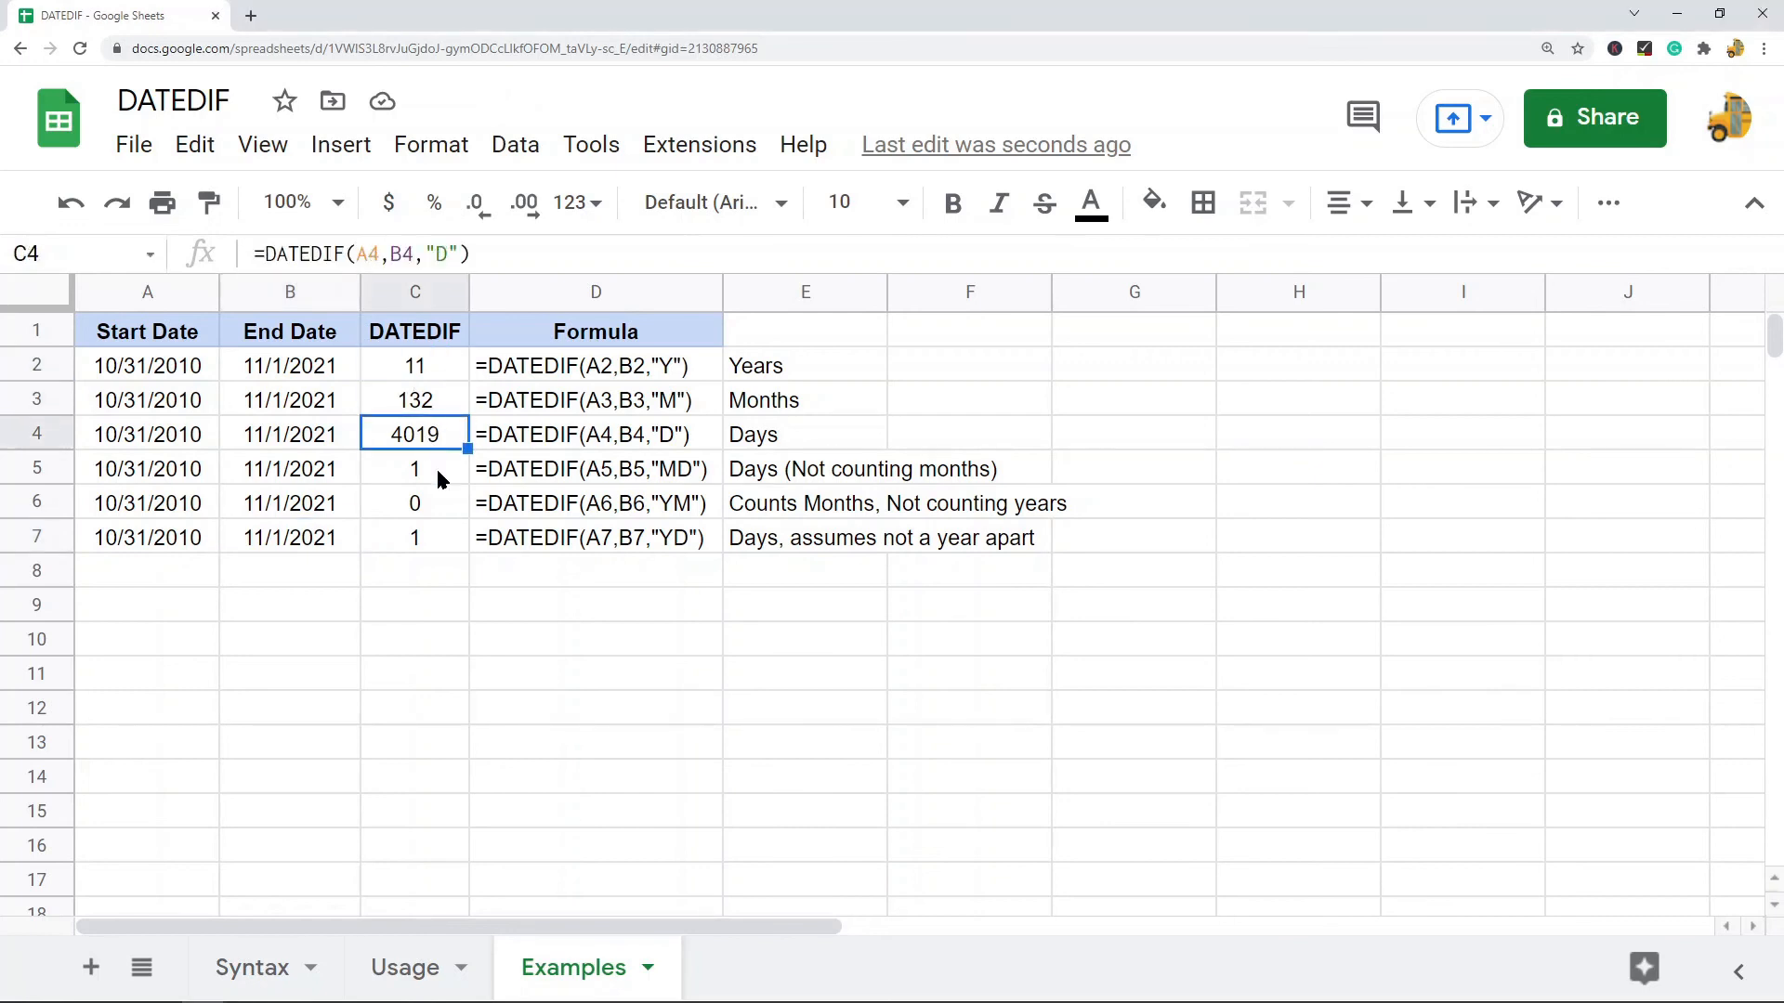
{"action": "left_click", "coordinate": [438, 468]}
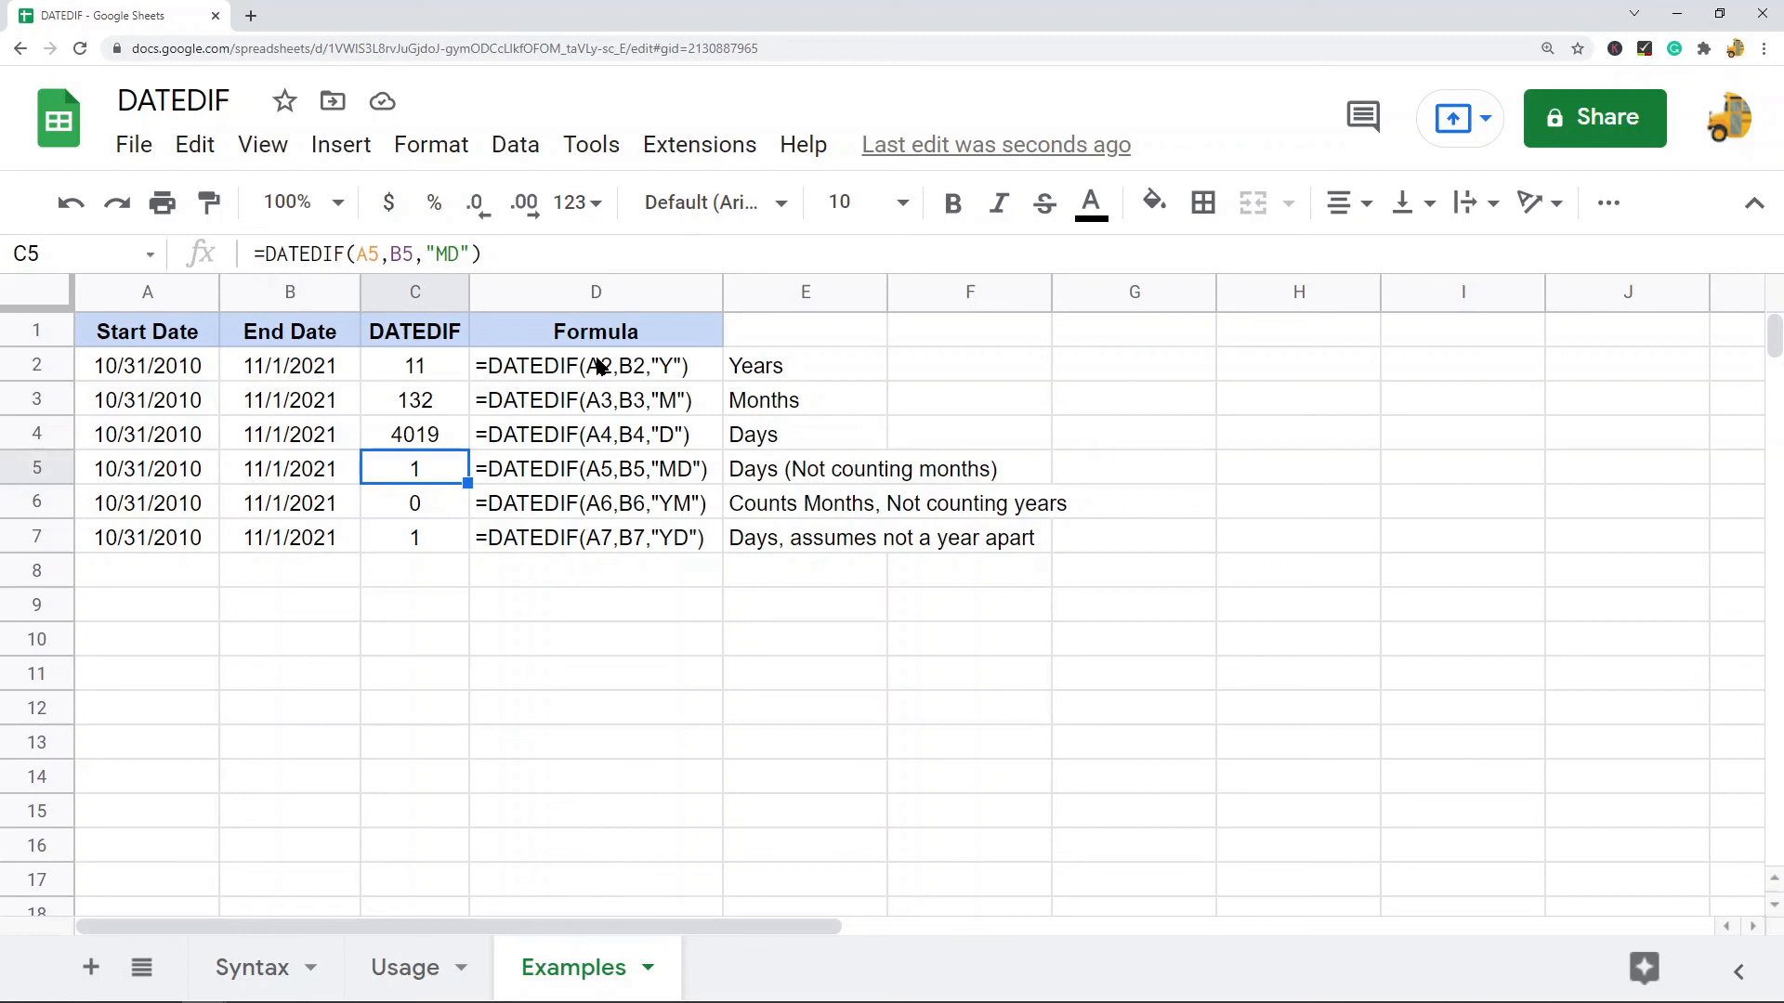
{"action": "left_click_drag", "start_coordinate": [434, 366], "coordinate": [433, 553]}
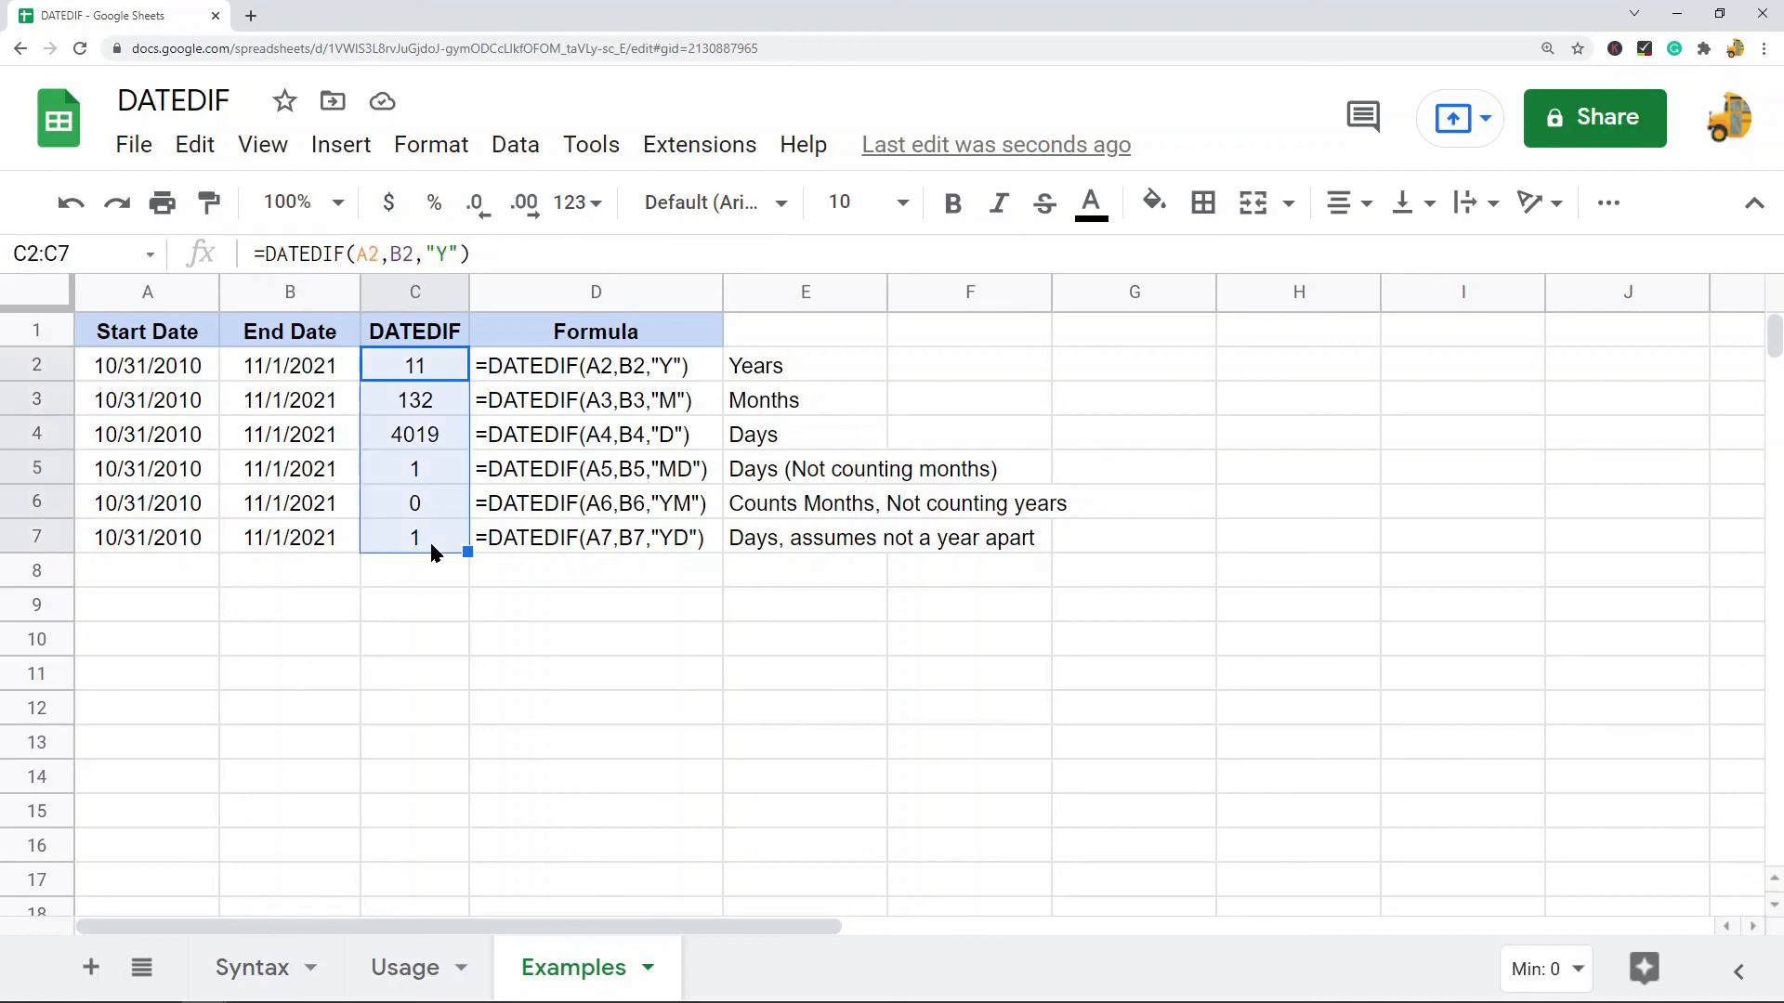
{"action": "left_click_drag", "start_coordinate": [801, 366], "coordinate": [800, 538]}
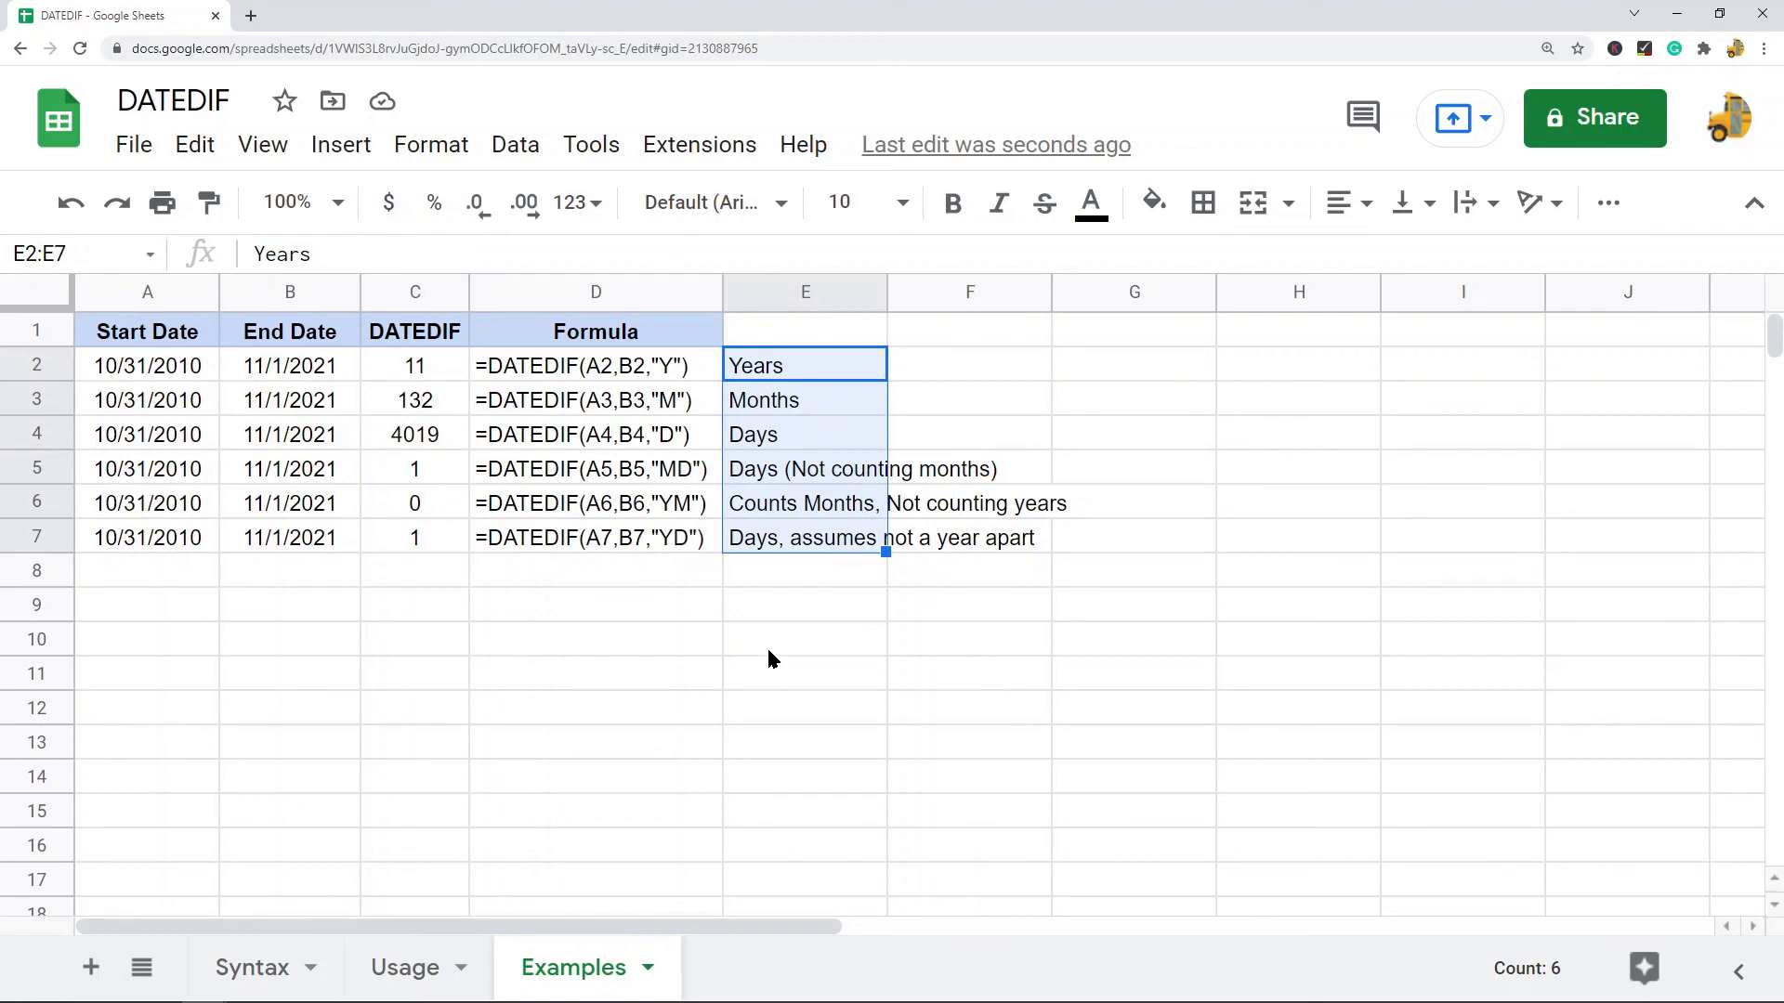
{"action": "left_click", "coordinate": [459, 363]}
{"action": "left_click", "coordinate": [444, 401]}
{"action": "left_click", "coordinate": [436, 443]}
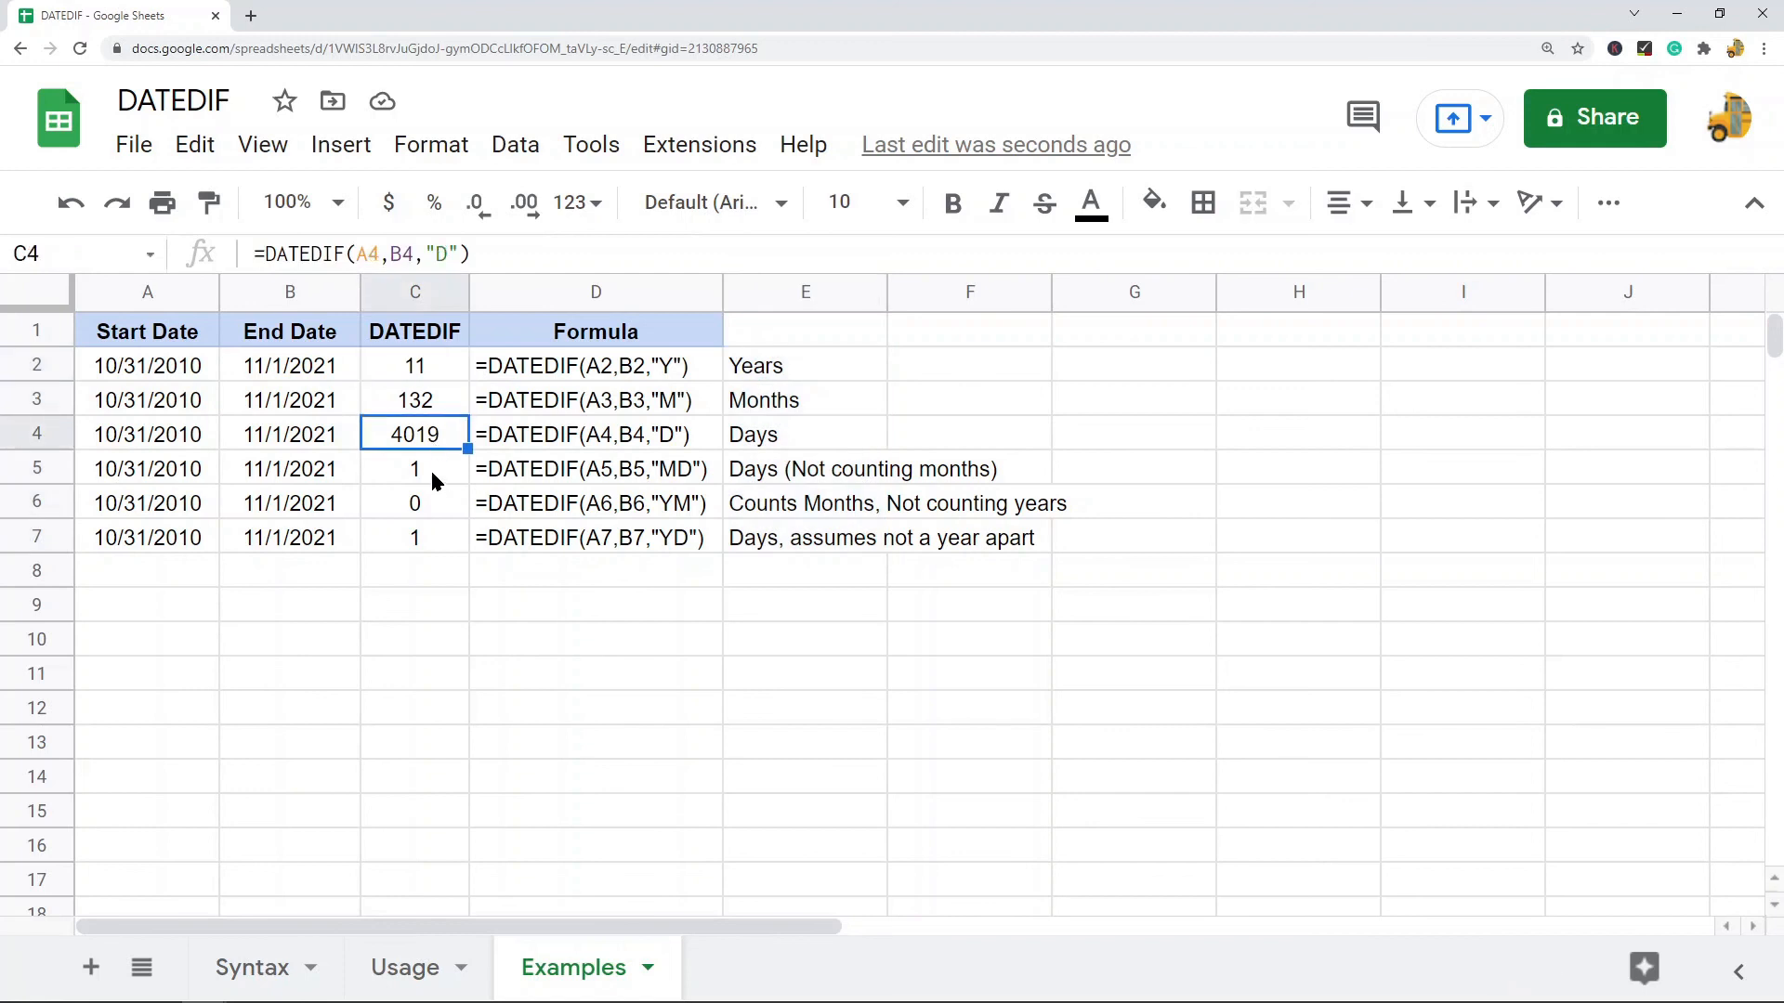
{"action": "left_click", "coordinate": [431, 469]}
{"action": "left_click", "coordinate": [426, 505]}
{"action": "left_click", "coordinate": [426, 541]}
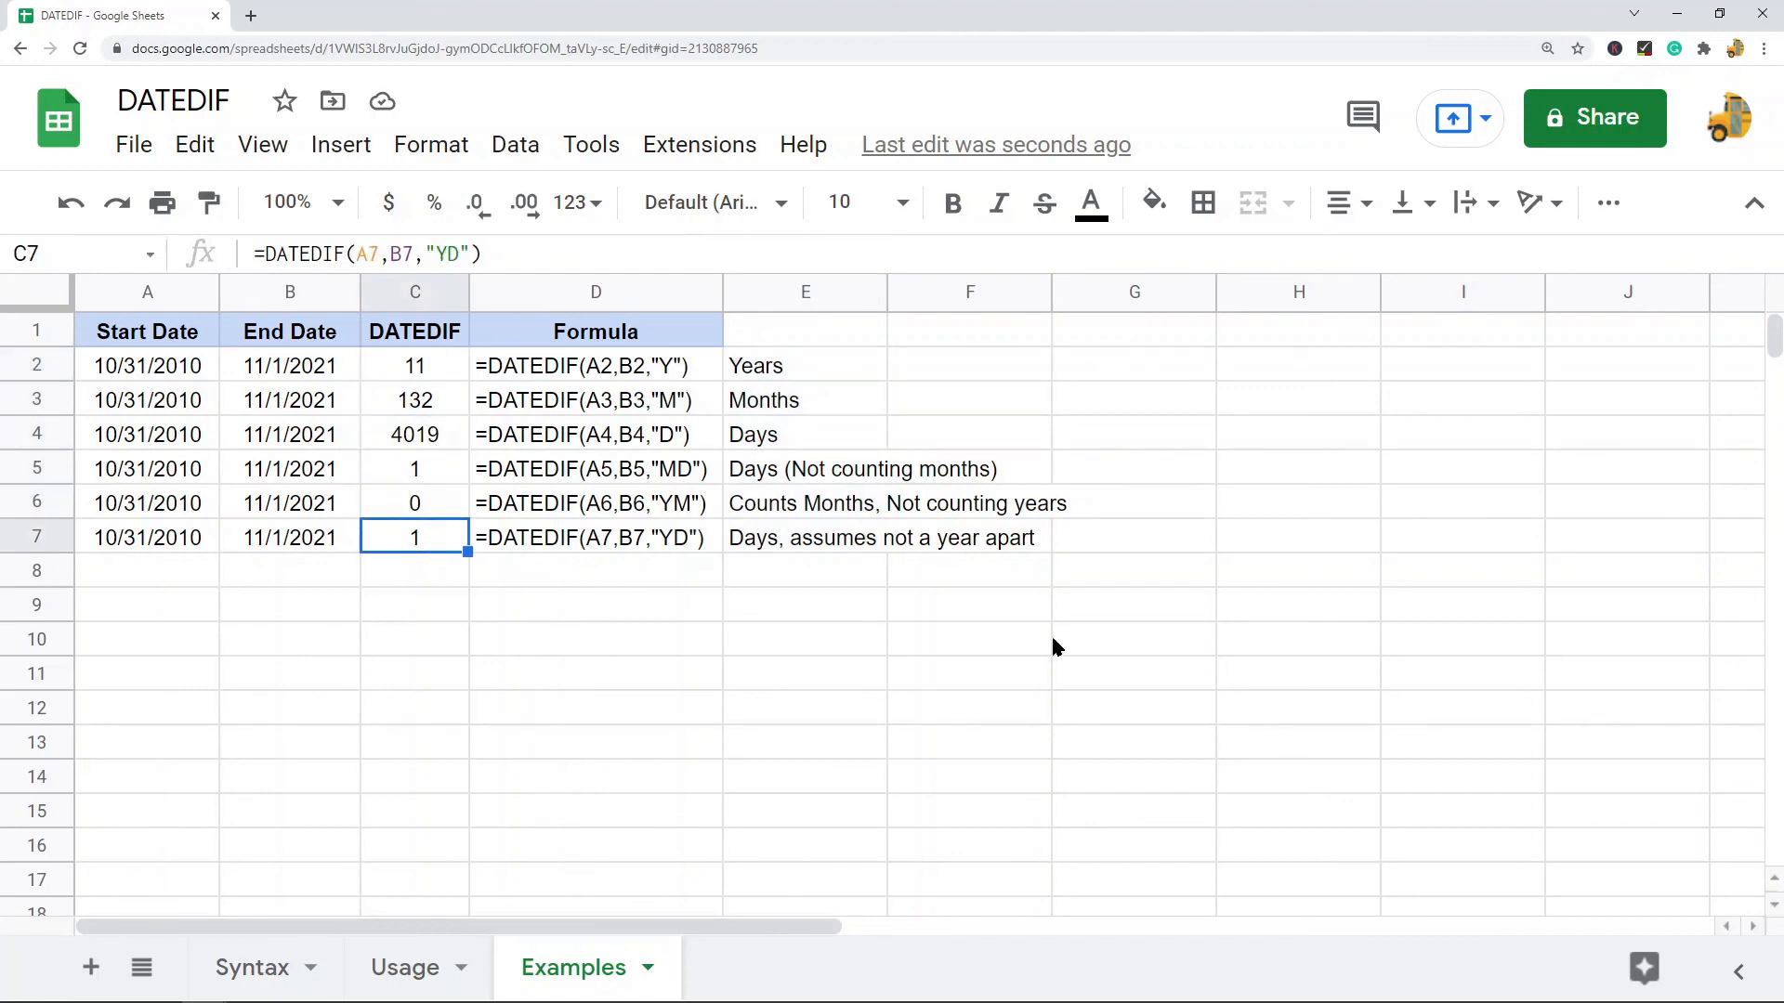